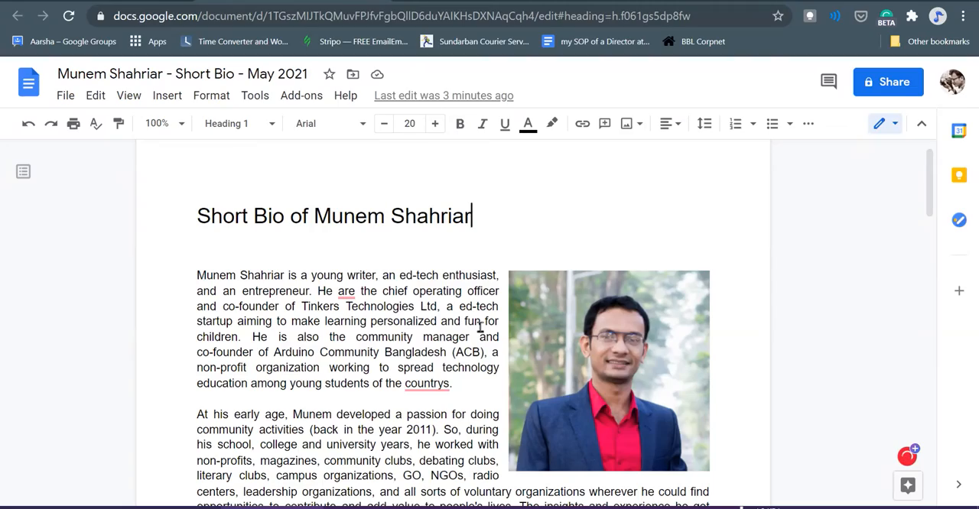
# - Review Grammarly's quick settings for Google Docs, including writing suggestions, automatic spelling correction and language
pyautogui.scroll(-10, 481, 328)
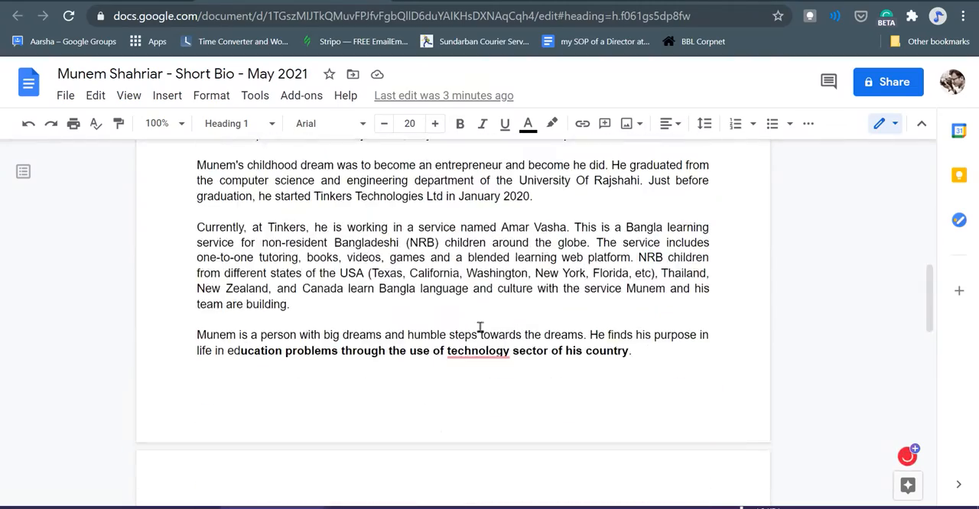
pyautogui.scroll(10, 480, 327)
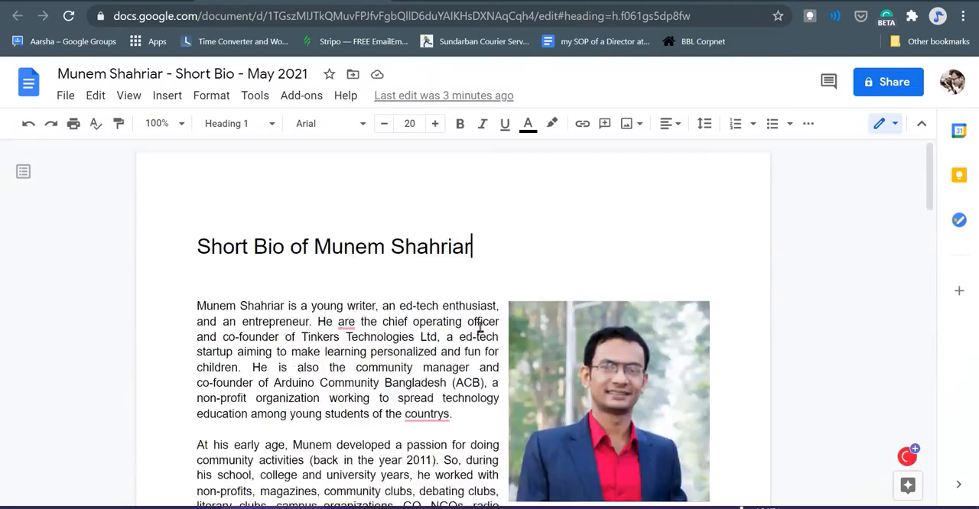
pyautogui.moveTo(439, 414)
pyautogui.scroll(-1, 350, 298)
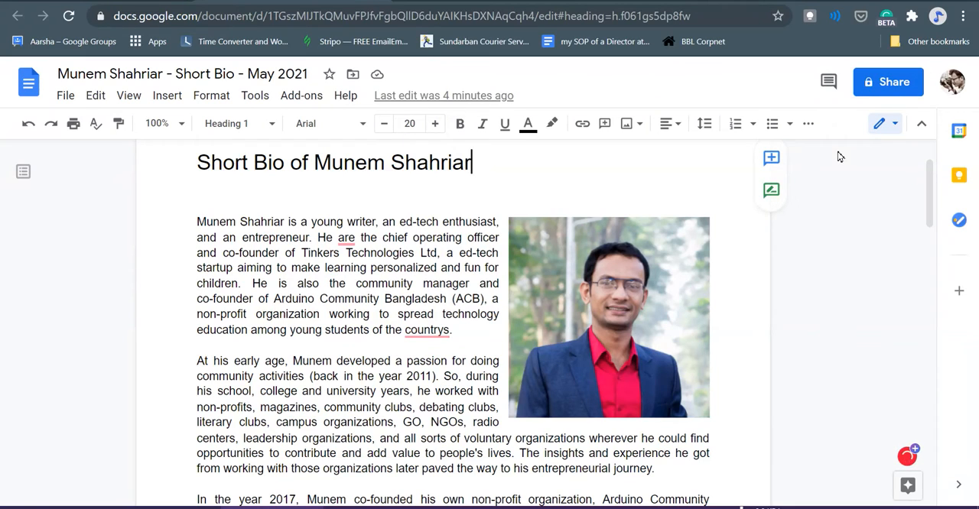
pyautogui.click(886, 23)
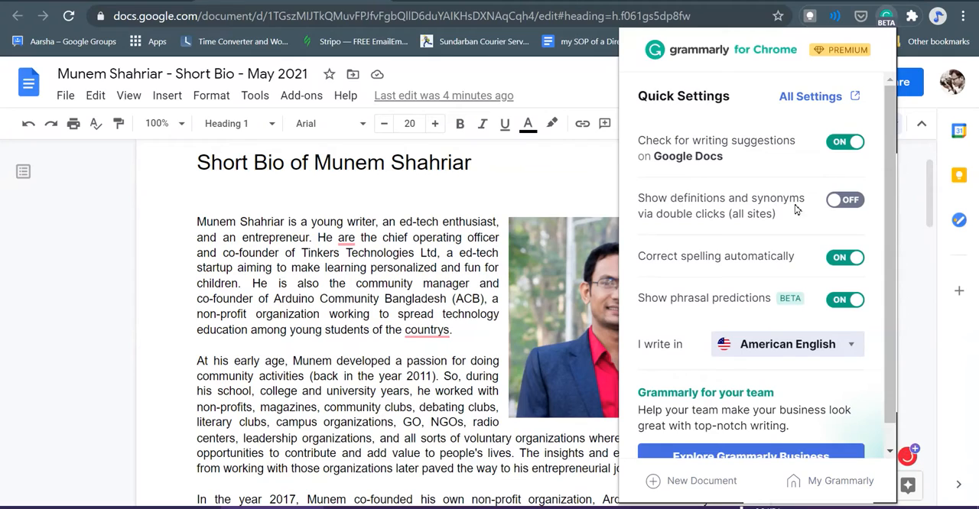
pyautogui.scroll(-1, 780, 329)
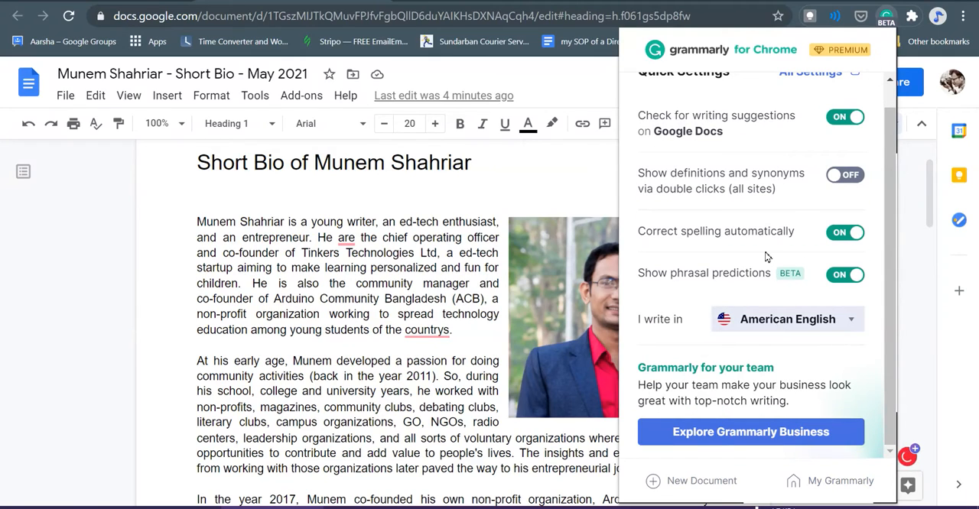
pyautogui.scroll(1, 768, 257)
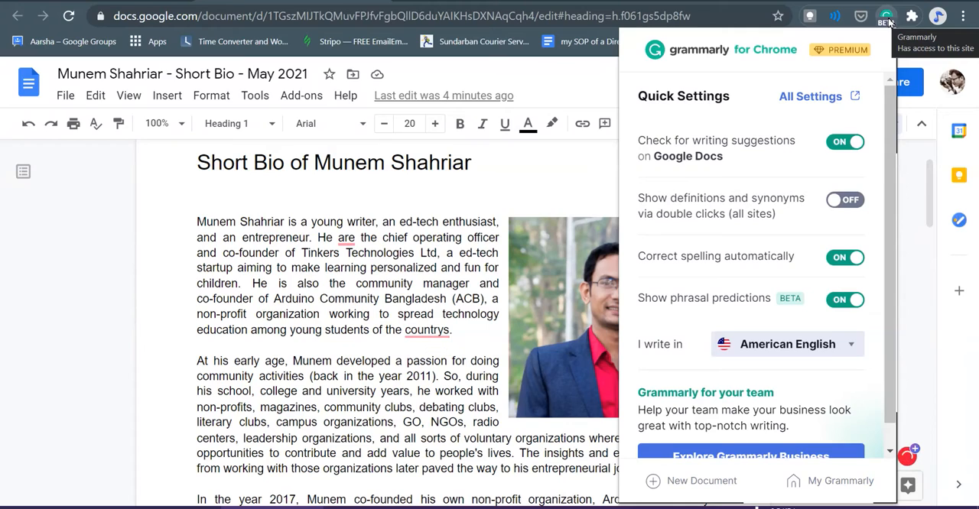
pyautogui.click(888, 21)
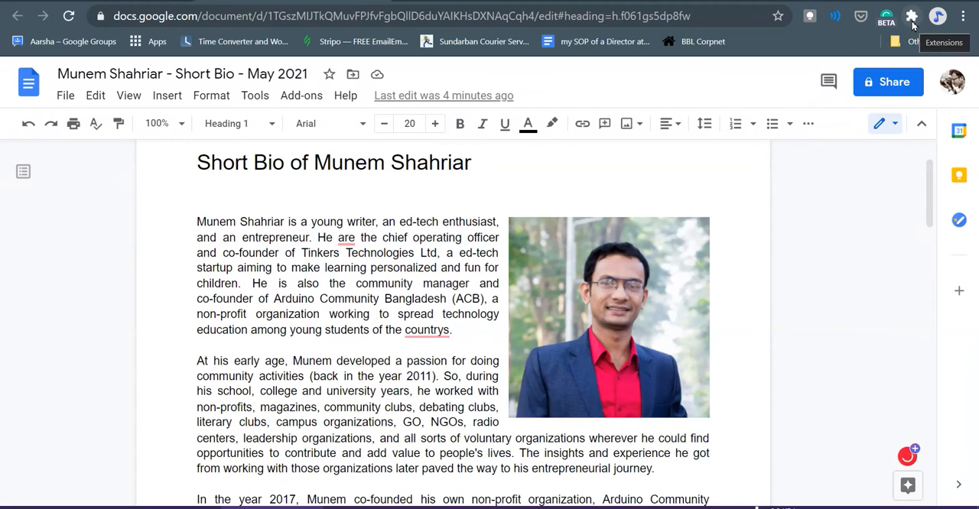
# - Look through the list of installed browser extensions and their access to this site
pyautogui.click(912, 23)
pyautogui.click(913, 23)
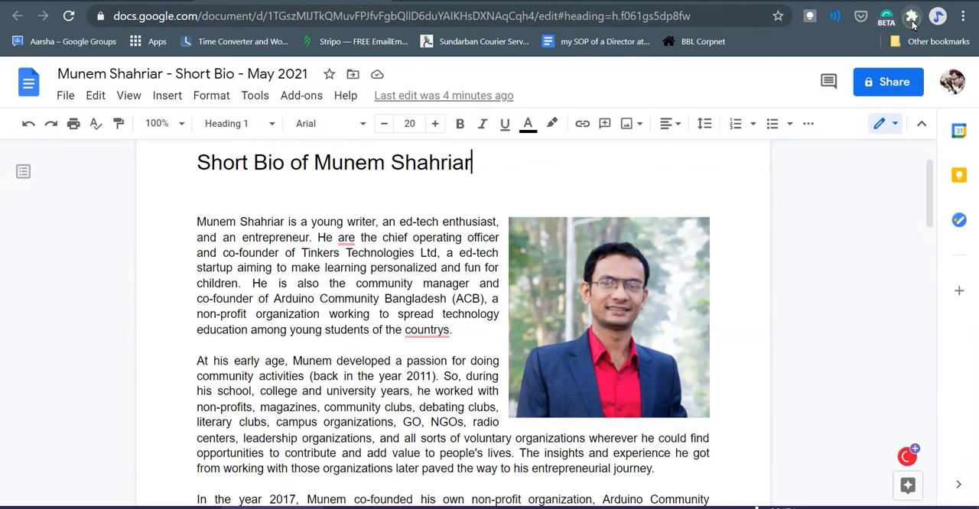
pyautogui.click(913, 23)
pyautogui.scroll(-2, 791, 252)
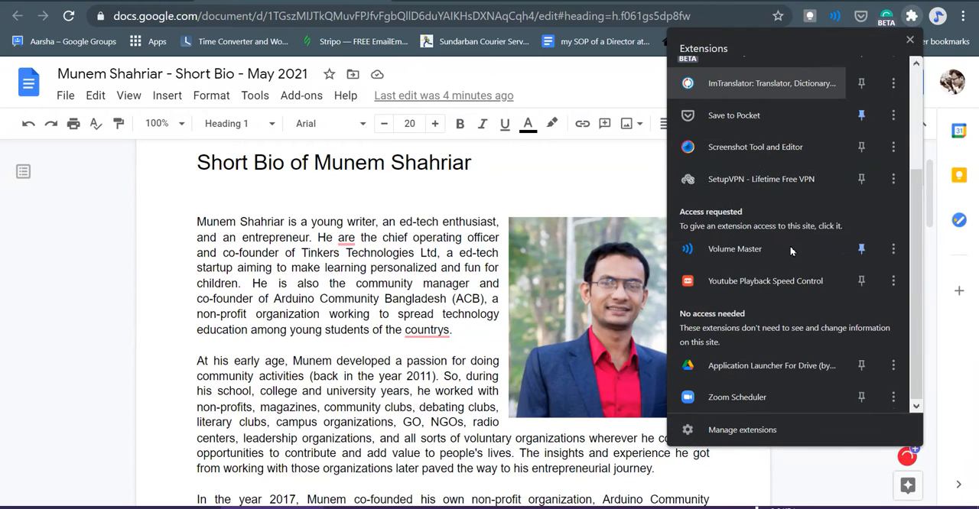
pyautogui.scroll(3, 791, 251)
pyautogui.scroll(-3, 791, 252)
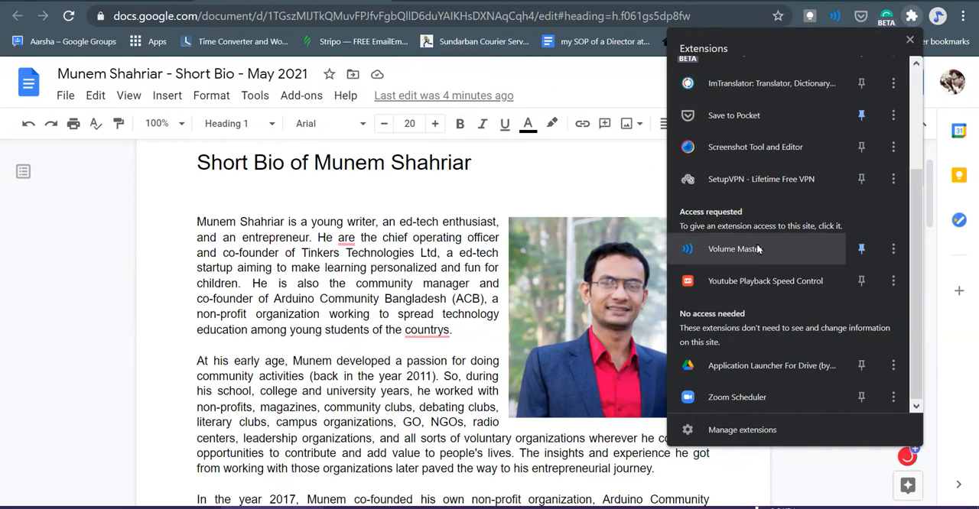
pyautogui.scroll(1, 880, 109)
pyautogui.click(915, 21)
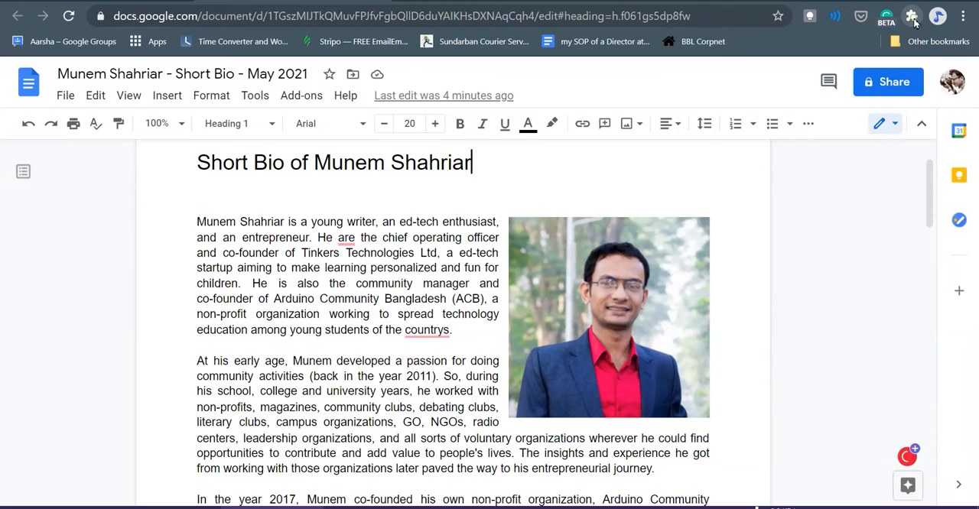
pyautogui.click(961, 16)
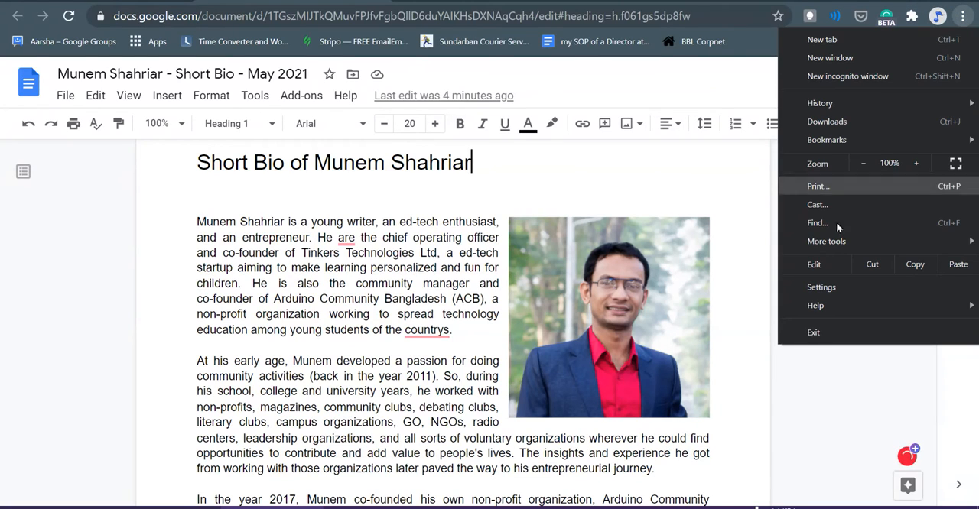
pyautogui.click(817, 379)
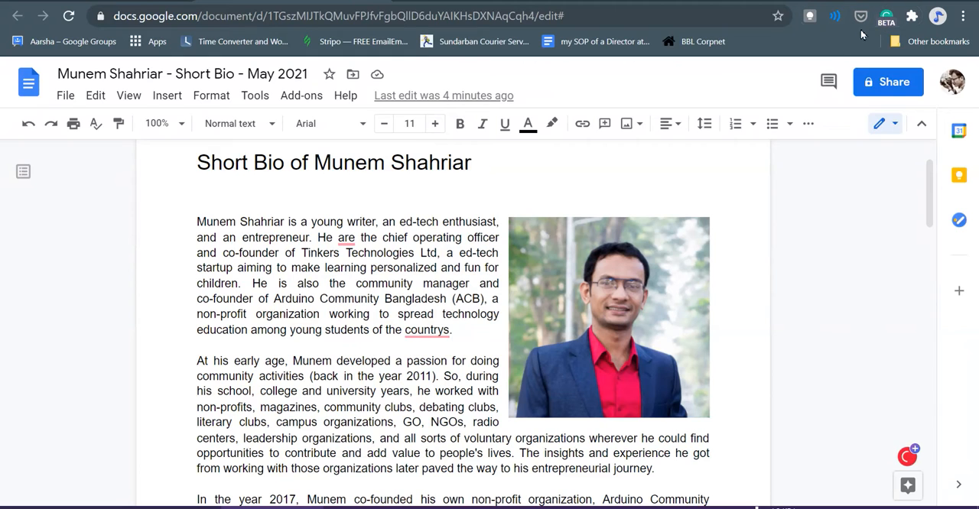
# - Accept Grammarly's verb form correction in the first paragraph, replacing "are" with "is"
pyautogui.scroll(-2, 787, 428)
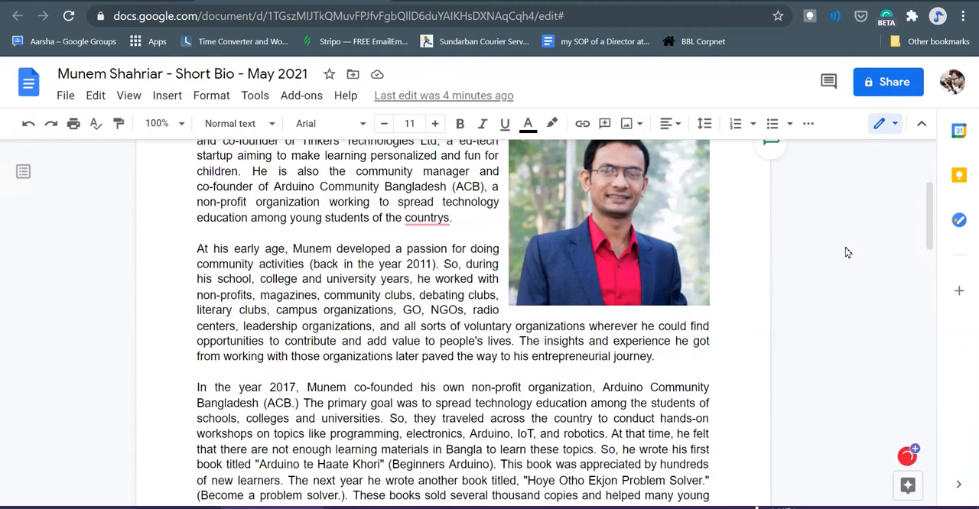
pyautogui.scroll(2, 792, 450)
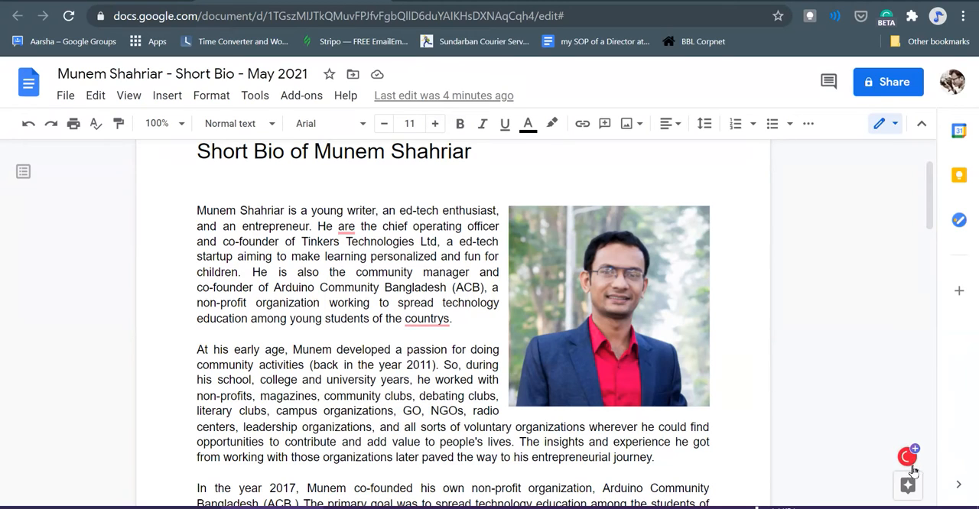
pyautogui.moveTo(915, 468)
pyautogui.scroll(2, 350, 192)
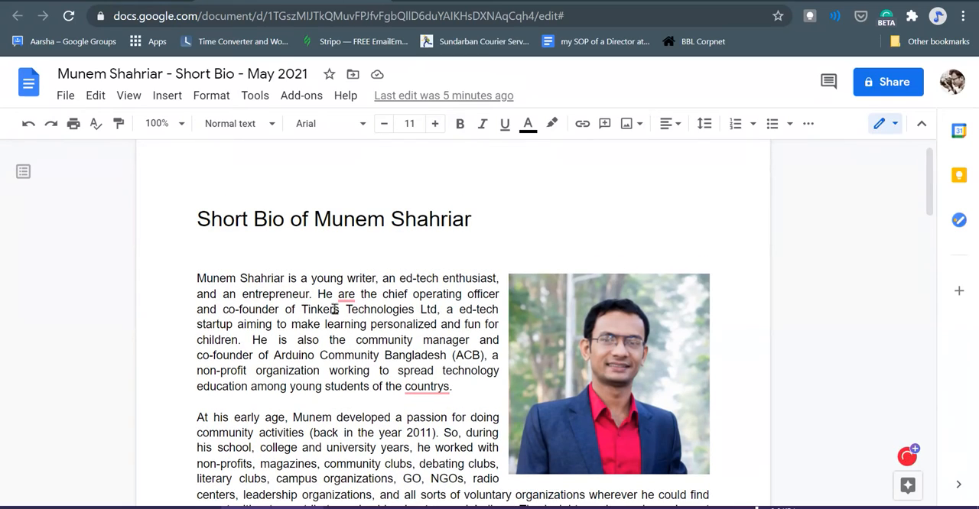
pyautogui.moveTo(348, 296)
pyautogui.scroll(-2, 368, 293)
pyautogui.moveTo(348, 233)
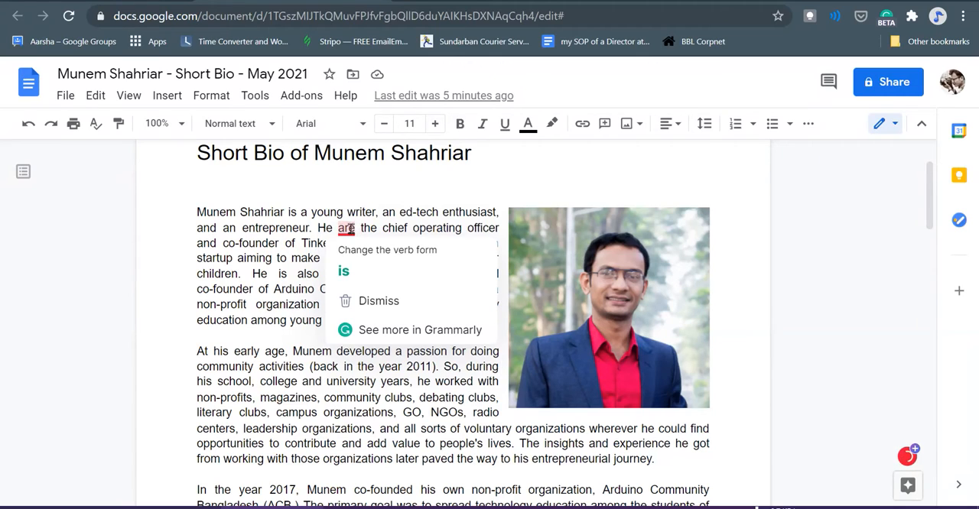
pyautogui.click(356, 274)
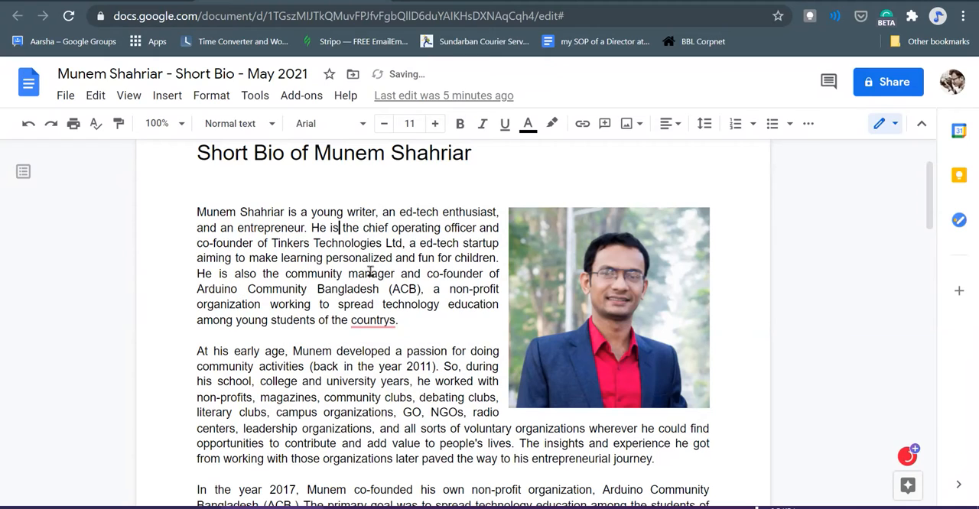
# - Correct the misspelled "countrys" at the end of the first paragraph to "country" using Grammarly's suggestion
pyautogui.moveTo(380, 322)
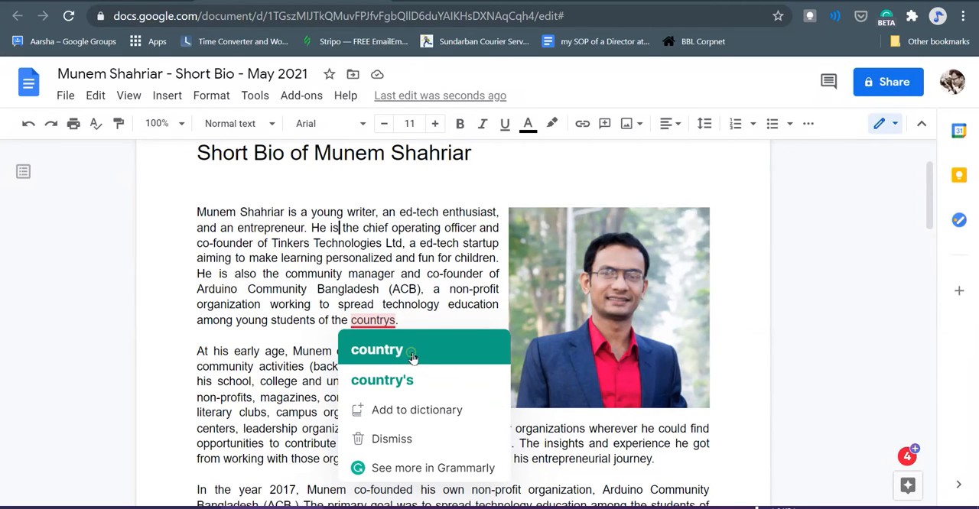
pyautogui.click(410, 354)
pyautogui.write('.')
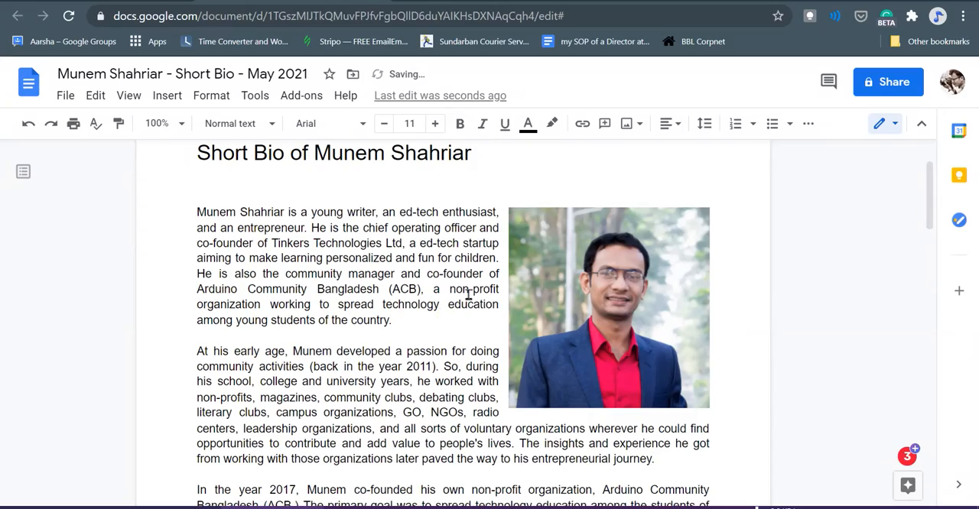
# - Open the full list of Grammarly suggestions for the bio document
pyautogui.scroll(-5, 469, 294)
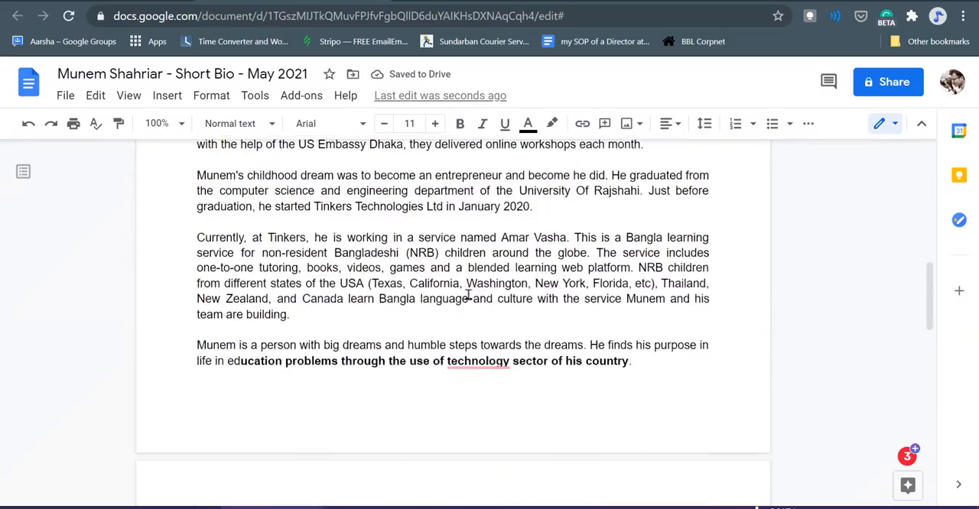
pyautogui.scroll(6, 468, 295)
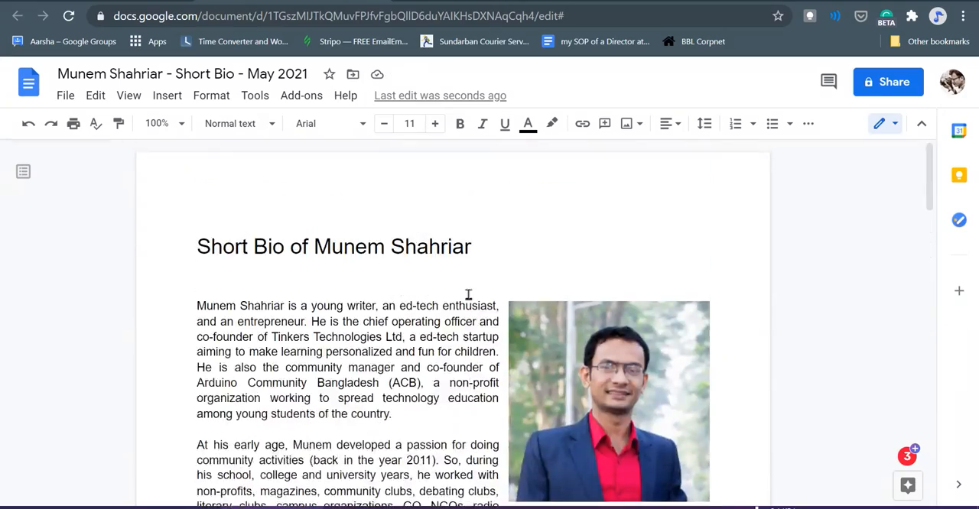
pyautogui.scroll(-1, 469, 294)
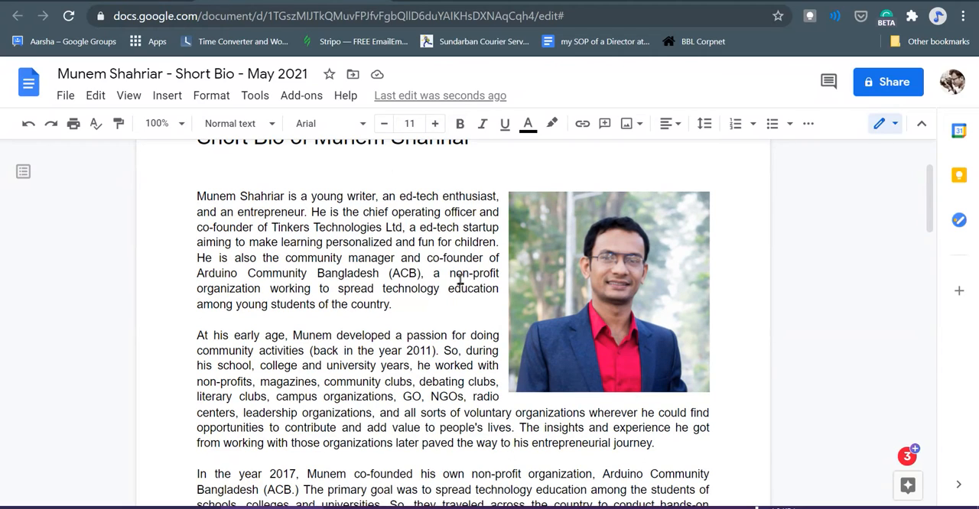
pyautogui.click(466, 306)
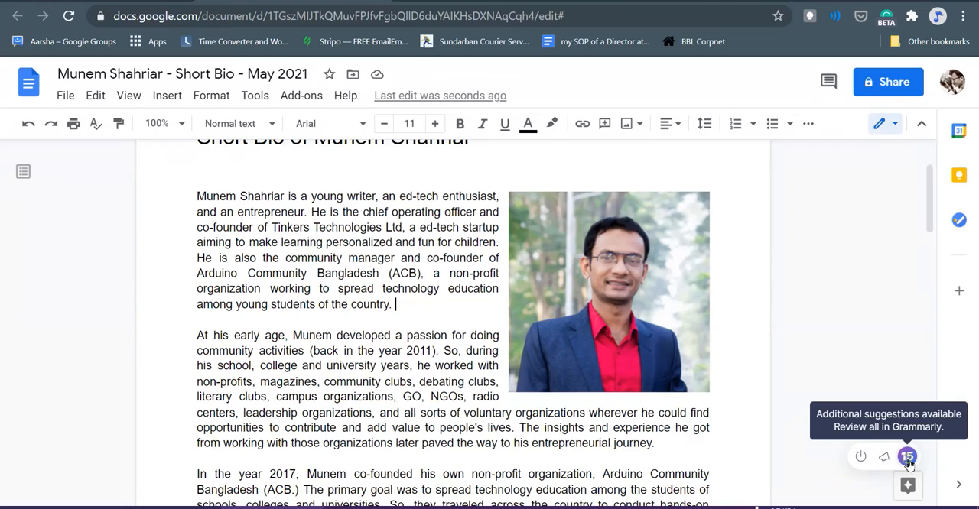
pyautogui.click(908, 458)
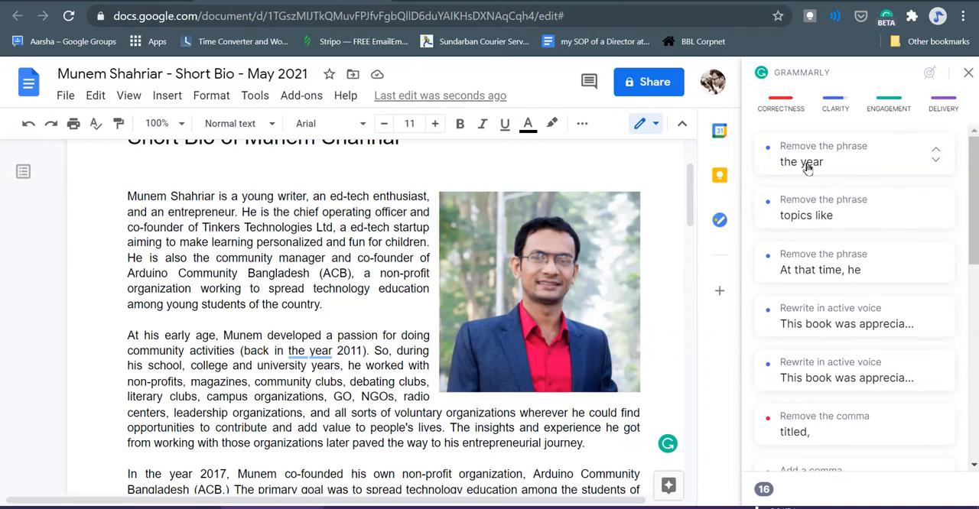
# - Follow Grammarly's conciseness suggestion and delete the phrase "the year" before 2011 in the second paragraph
pyautogui.scroll(-1, 385, 254)
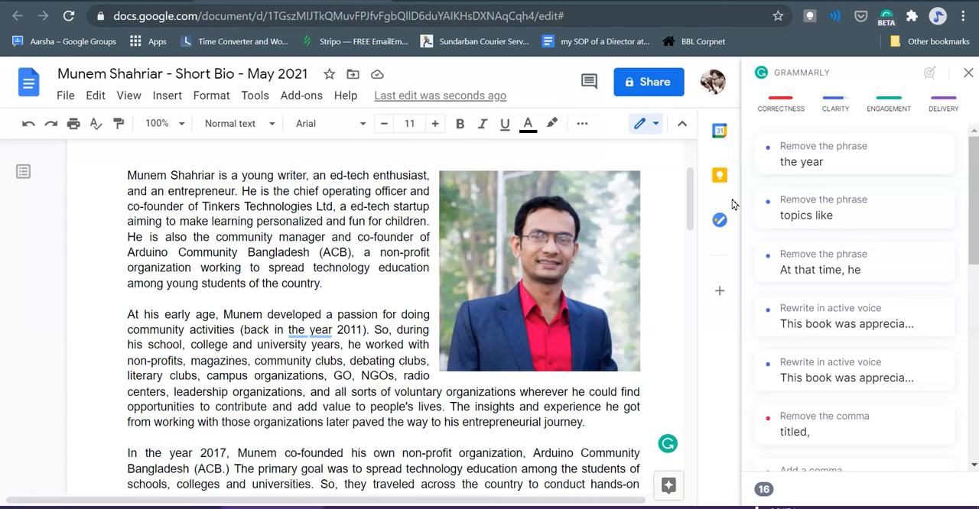
pyautogui.click(874, 158)
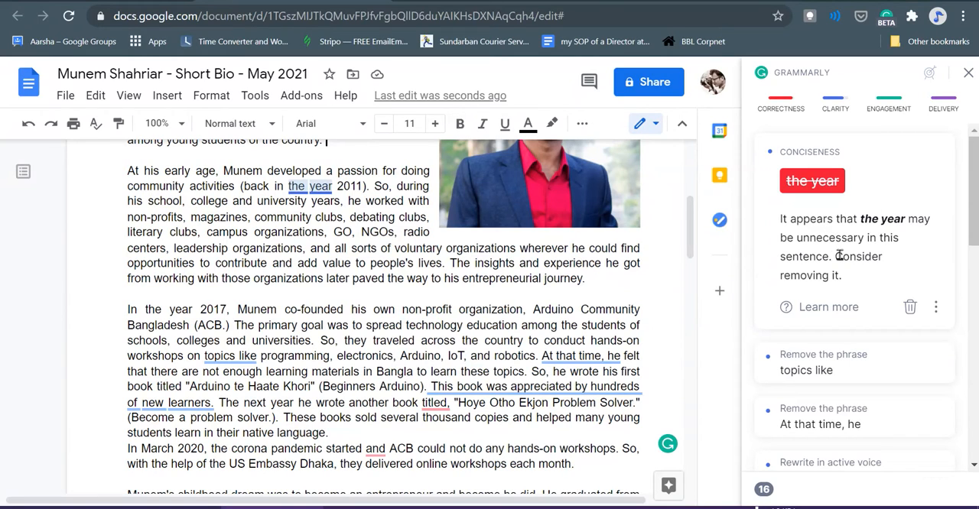
pyautogui.scroll(1, 412, 289)
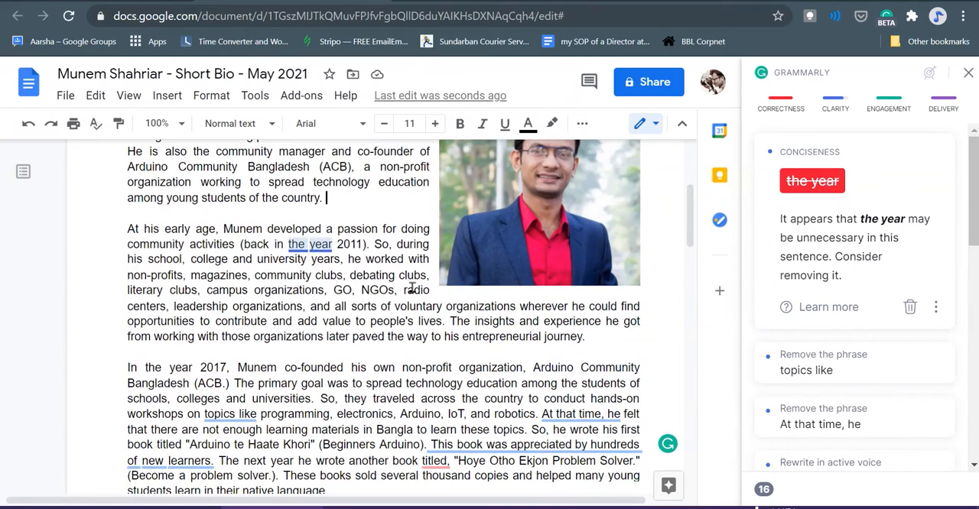
pyautogui.click(289, 245)
pyautogui.moveTo(289, 246); pyautogui.dragTo(336, 247)
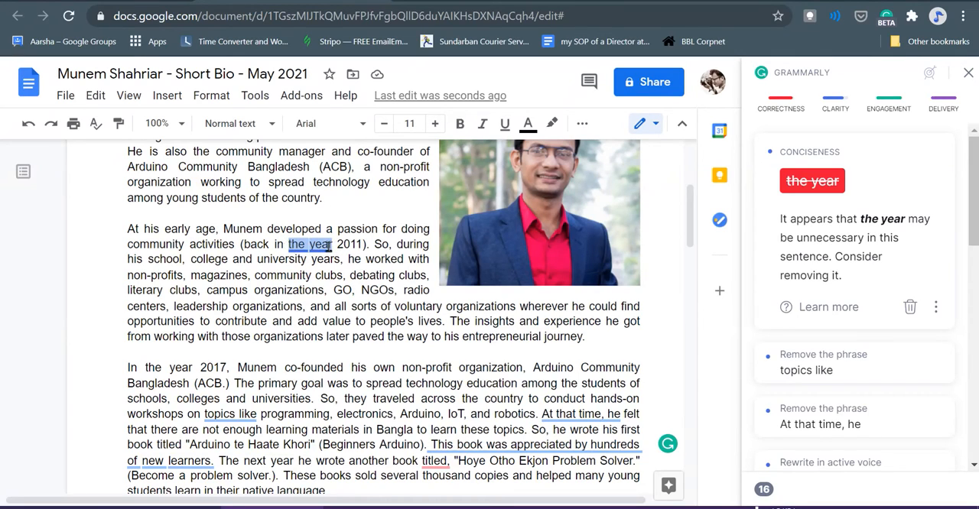
pyautogui.click(329, 245)
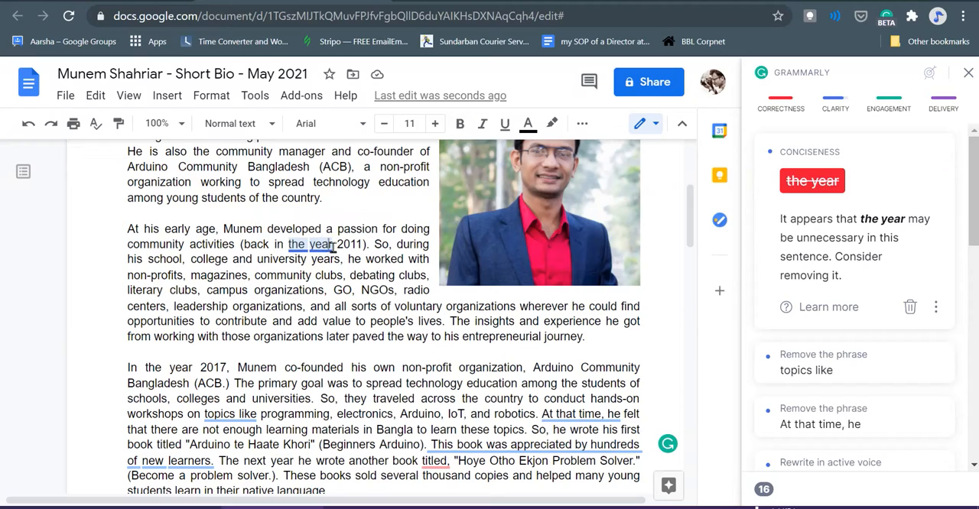
pyautogui.moveTo(335, 245); pyautogui.dragTo(290, 246)
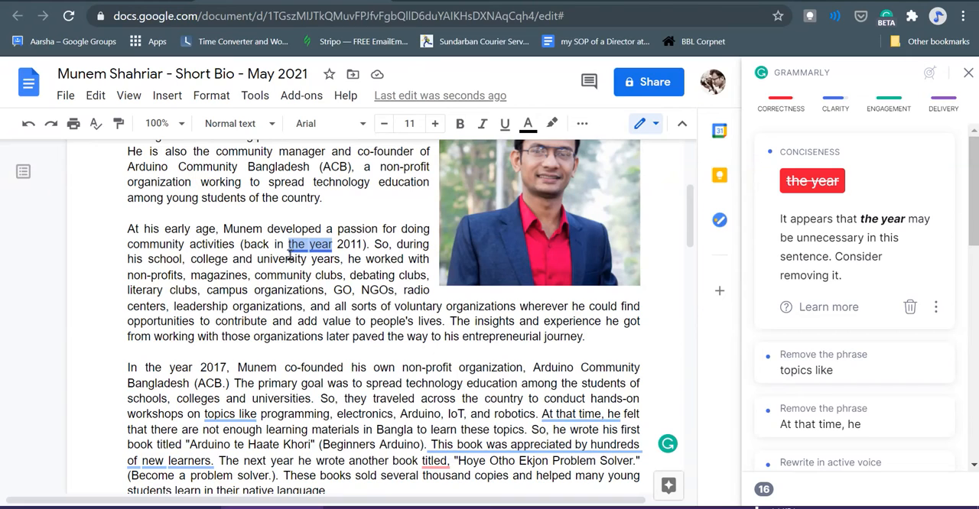
pyautogui.press('BackSpace')
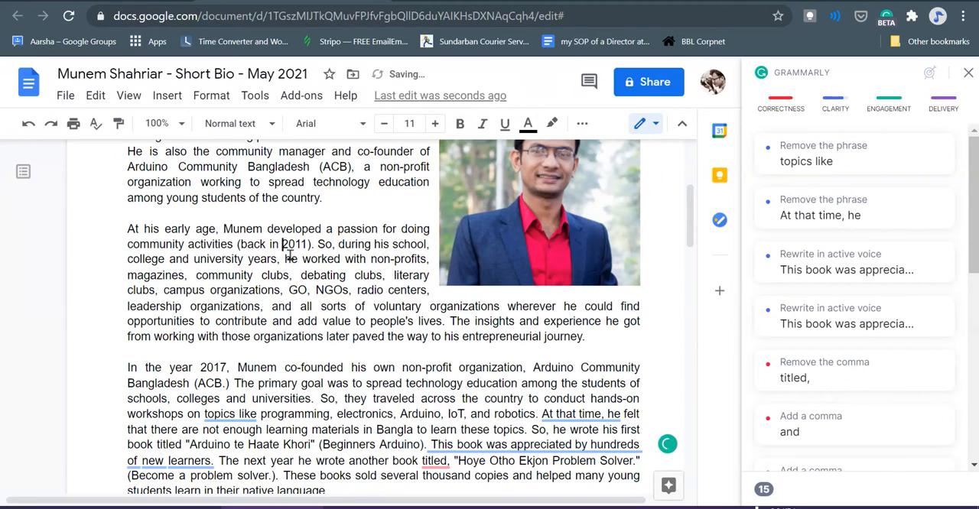
# - Follow Grammarly's conciseness suggestion and delete the phrase "topics like" before "programming" in the third paragraph
pyautogui.scroll(1, 349, 260)
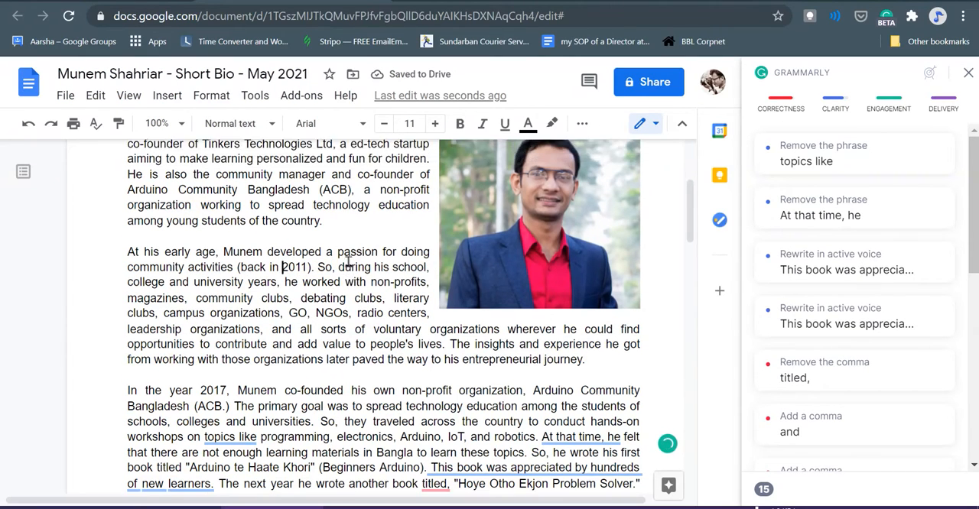
pyautogui.click(885, 167)
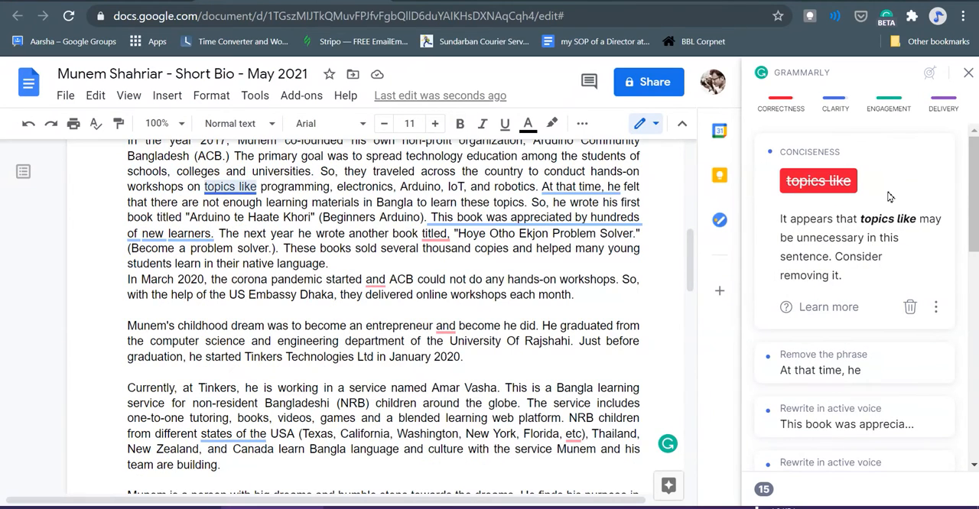
pyautogui.scroll(3, 364, 252)
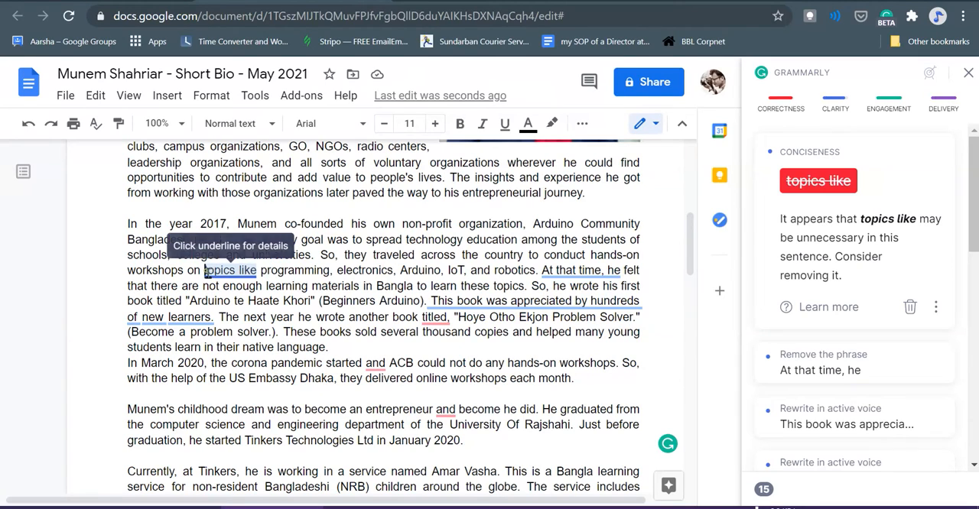
pyautogui.moveTo(205, 274); pyautogui.dragTo(259, 274)
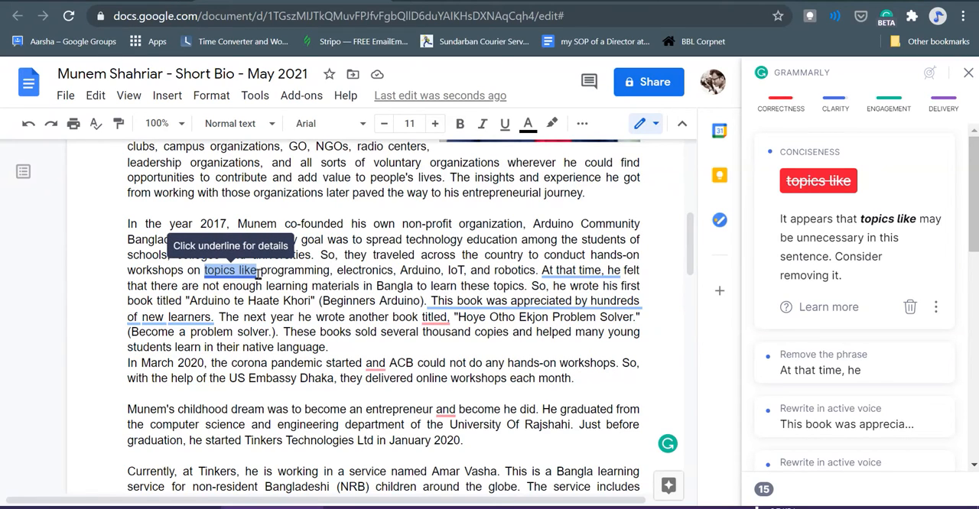
pyautogui.press('BackSpace')
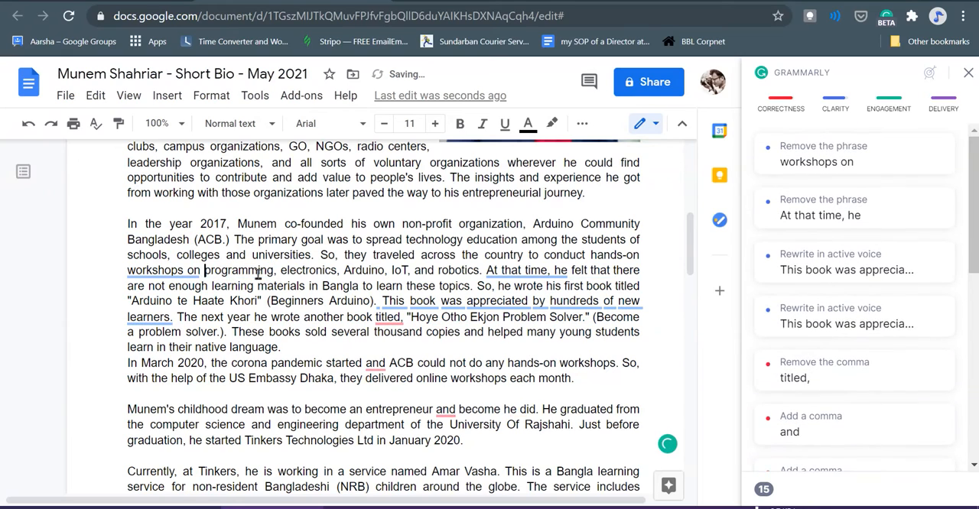
# - Review Grammarly's conciseness suggestions for "workshops on" and "At that time, he" against the surrounding text of the third paragraph
pyautogui.click(175, 272)
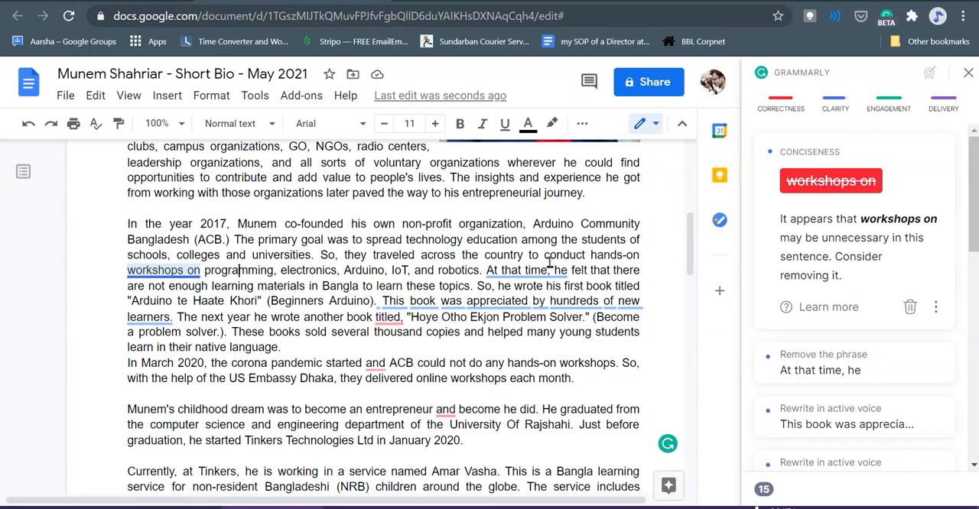
pyautogui.moveTo(546, 257); pyautogui.dragTo(434, 279)
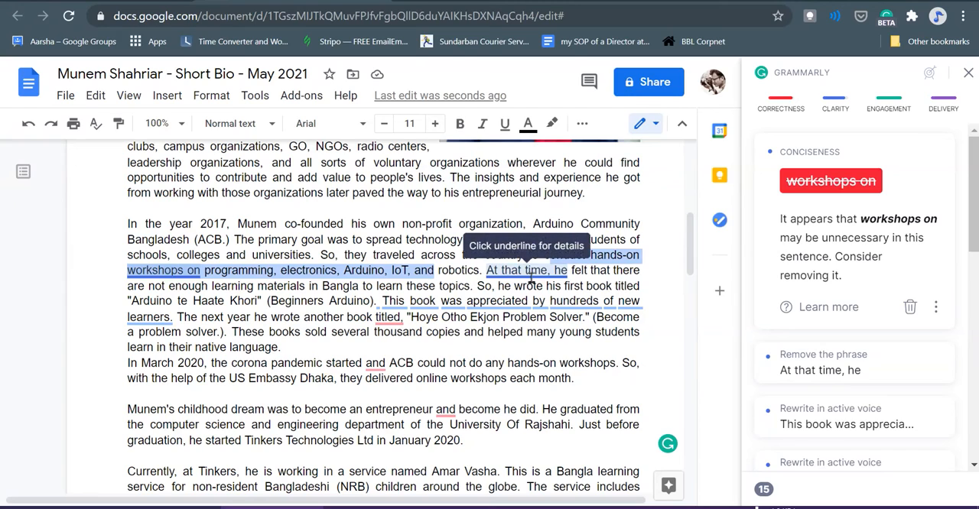
pyautogui.click(590, 274)
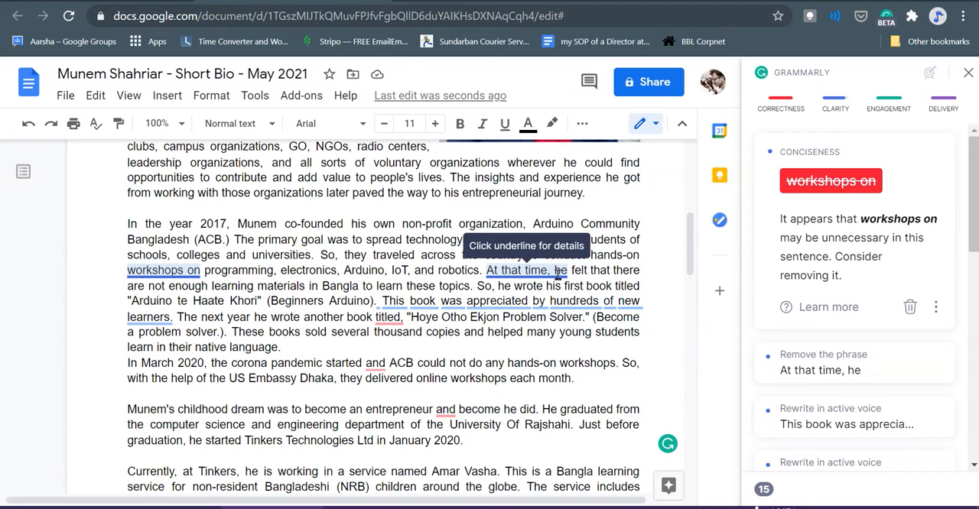
pyautogui.click(558, 273)
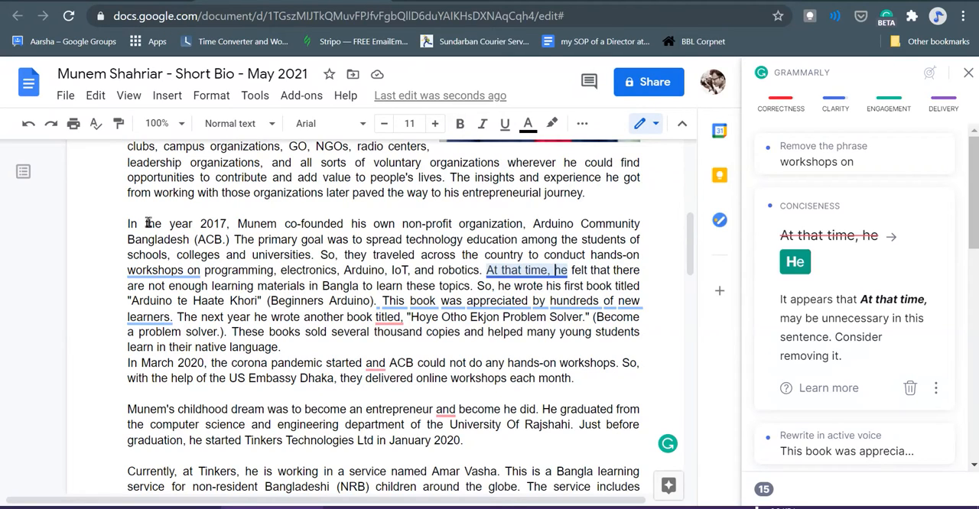
pyautogui.moveTo(148, 225); pyautogui.dragTo(244, 225)
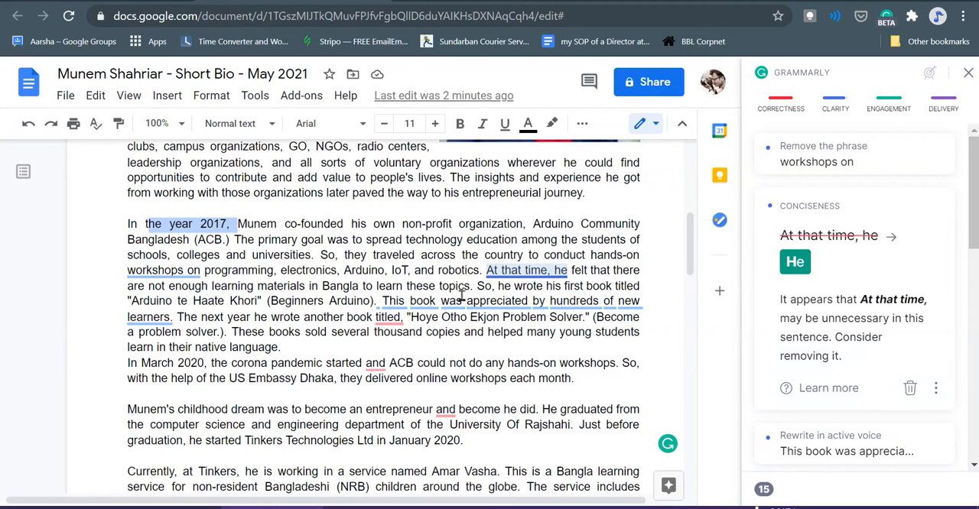
pyautogui.click(550, 272)
pyautogui.press('BackSpace')
pyautogui.press('BackSpace')
pyautogui.hotkey('ctrl', 'z')
pyautogui.scroll(3, 560, 268)
pyautogui.scroll(-3, 557, 262)
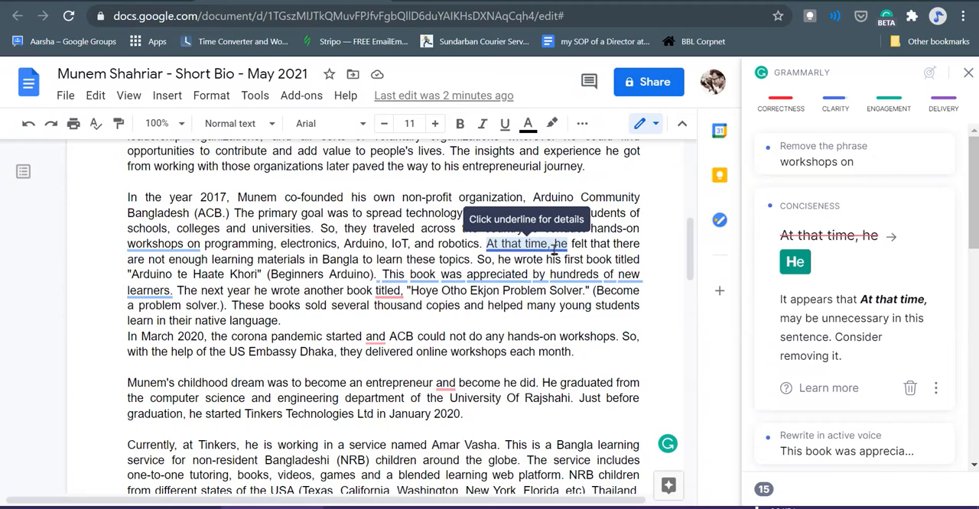
# - Replace "At that time, he" with "He" in the third paragraph, as Grammarly suggests
pyautogui.moveTo(567, 245); pyautogui.dragTo(491, 245)
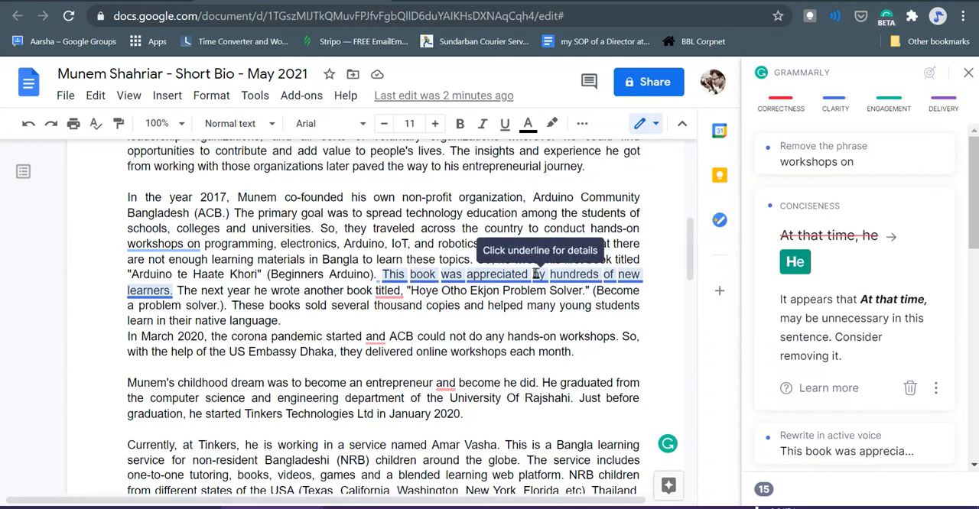
pyautogui.write('He')
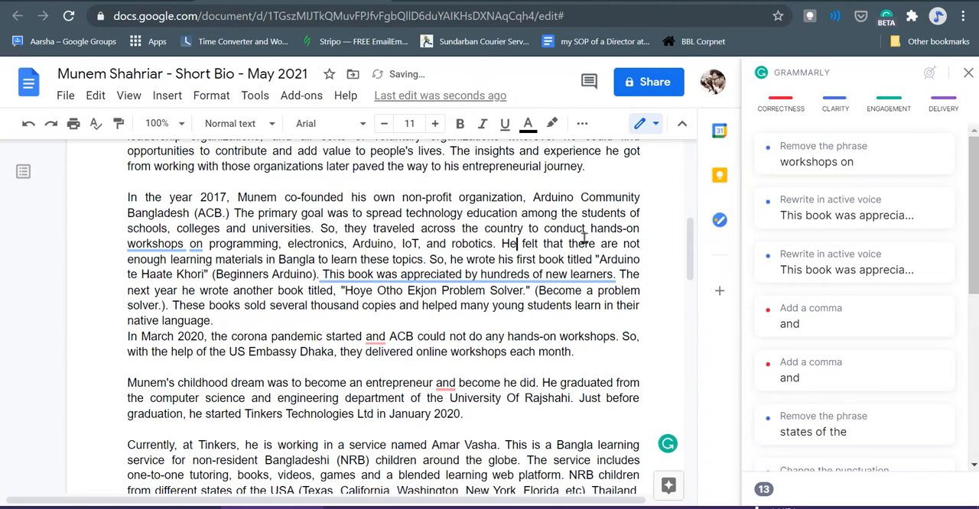
# - Change the word "felt" to "found" in the sentence about learning materials in Bangla
pyautogui.hotkey('ctrl', 'Right')
pyautogui.hotkey('ctrl', 'Right')
pyautogui.hotkey('ctrl', 'Right')
pyautogui.hotkey('ctrl', 'Right')
pyautogui.hotkey('ctrl', 'Right')
pyautogui.hotkey('ctrl', 'Right')
pyautogui.hotkey('ctrl', 'Right')
pyautogui.press('Left')
pyautogui.press('Left')
pyautogui.press('Left')
pyautogui.press('Left')
pyautogui.press('Left')
pyautogui.press('Left')
pyautogui.press('Left')
pyautogui.press('Left')
pyautogui.press('Left')
pyautogui.press('Left')
pyautogui.press('Left')
pyautogui.press('Left')
pyautogui.press('Left')
pyautogui.press('Left')
pyautogui.press('Left')
pyautogui.press('Left')
pyautogui.press('Left')
pyautogui.press('Left')
pyautogui.press('Left')
pyautogui.press('Left')
pyautogui.hotkey('shift', 'Left')
pyautogui.hotkey('shift', 'Left')
pyautogui.hotkey('shift', 'Left')
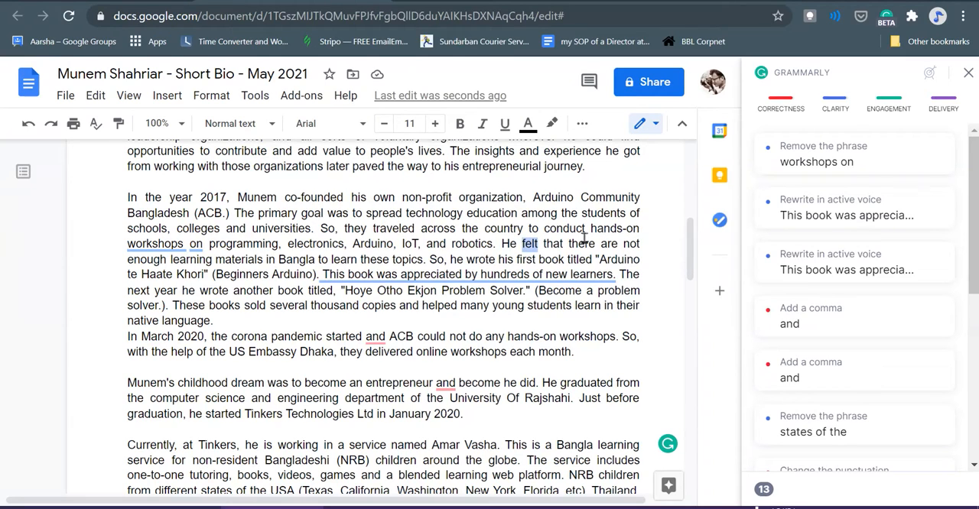
pyautogui.write('ound')
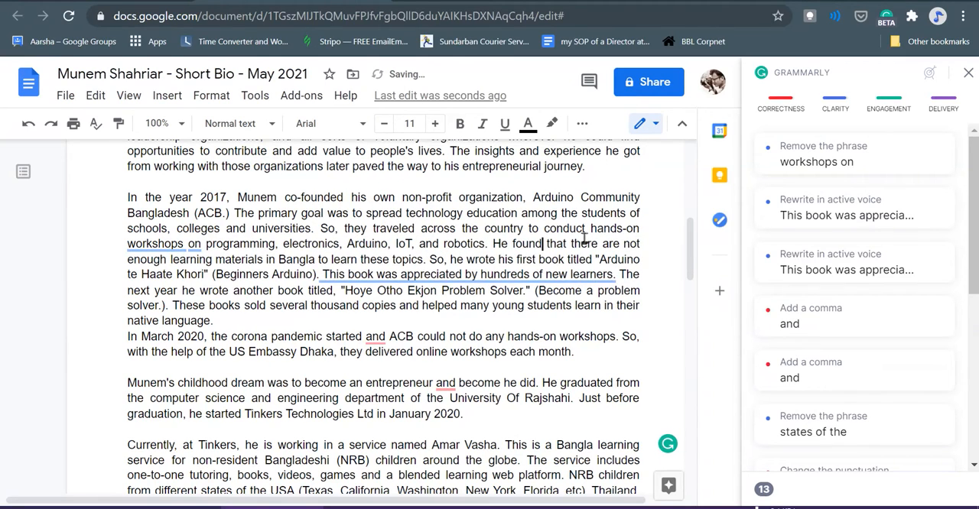
# - Read through the rest of the sentence about learning materials in Bangla, up to "these topics"
pyautogui.press('Left')
pyautogui.press('Left')
pyautogui.press('Left')
pyautogui.press('Left')
pyautogui.press('Left')
pyautogui.press('Left')
pyautogui.press('Left')
pyautogui.press('Left')
pyautogui.press('Left')
pyautogui.press('Right')
pyautogui.press('Right')
pyautogui.press('Right')
pyautogui.press('Right')
pyautogui.press('Right')
pyautogui.press('Right')
pyautogui.press('Right')
pyautogui.press('Right')
pyautogui.press('Right')
pyautogui.press('Right')
pyautogui.press('Right')
pyautogui.press('Right')
pyautogui.press('Right')
pyautogui.press('Right')
pyautogui.press('Right')
pyautogui.press('Right')
pyautogui.press('Right')
pyautogui.press('Right')
pyautogui.press('Right')
pyautogui.press('Right')
pyautogui.press('Right')
pyautogui.press('Right')
pyautogui.press('Right')
pyautogui.press('Right')
pyautogui.press('Right')
pyautogui.press('Right')
pyautogui.press('Right')
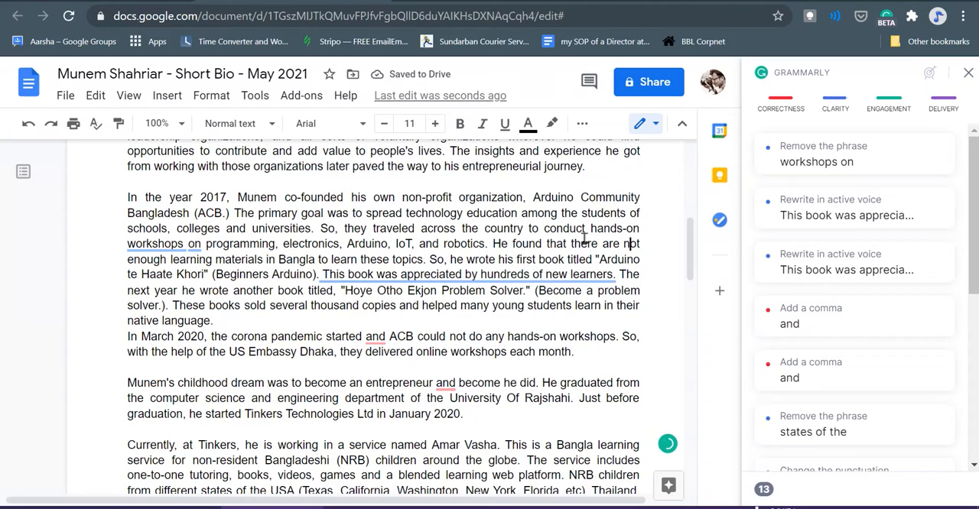
pyautogui.press('Right')
pyautogui.press('Right')
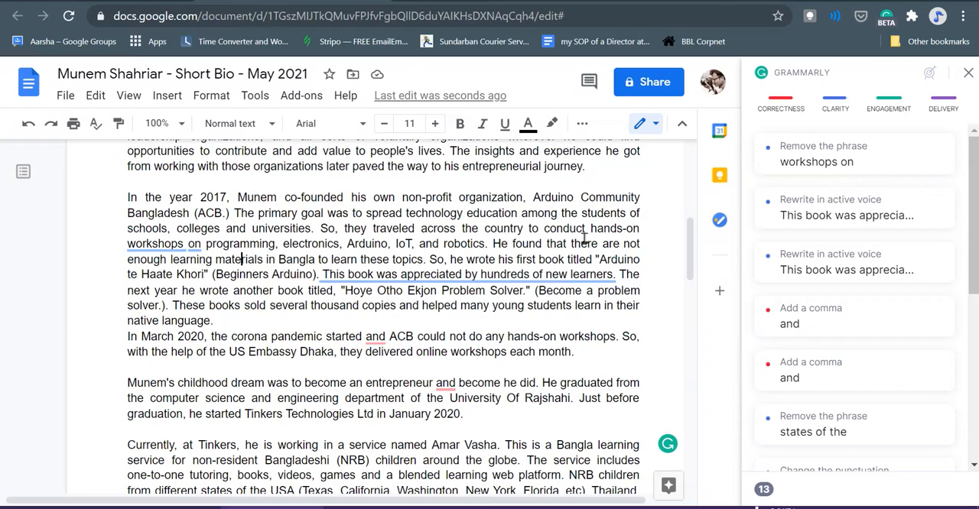
pyautogui.press('Right')
pyautogui.press('Right')
pyautogui.press('Right')
pyautogui.press('Right')
pyautogui.press('Right')
pyautogui.press('Right')
pyautogui.press('Right')
pyautogui.press('Right')
pyautogui.press('Right')
pyautogui.press('Right')
pyautogui.press('Right')
pyautogui.press('Right')
pyautogui.press('Right')
pyautogui.press('Right')
pyautogui.press('Right')
pyautogui.press('Right')
# - Accept Grammarly's active-voice rewrite of "This book was appreciated by hundreds of new learners" and its suggested space before "Hundreds"
pyautogui.click(410, 283)
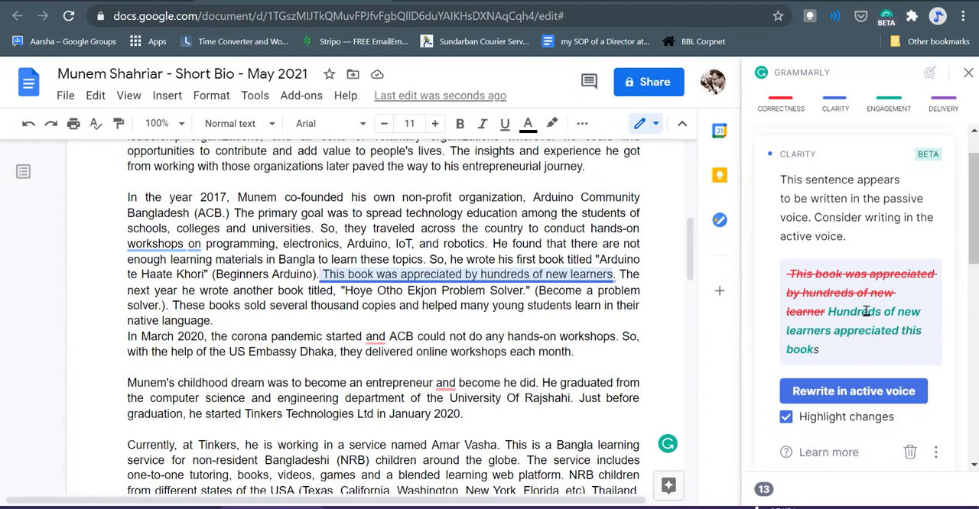
pyautogui.click(410, 277)
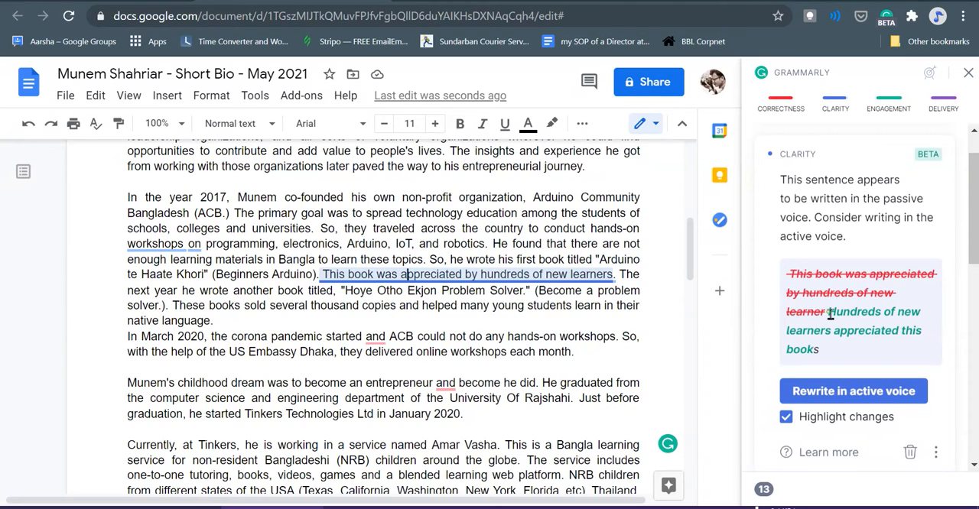
pyautogui.moveTo(830, 315); pyautogui.dragTo(817, 352)
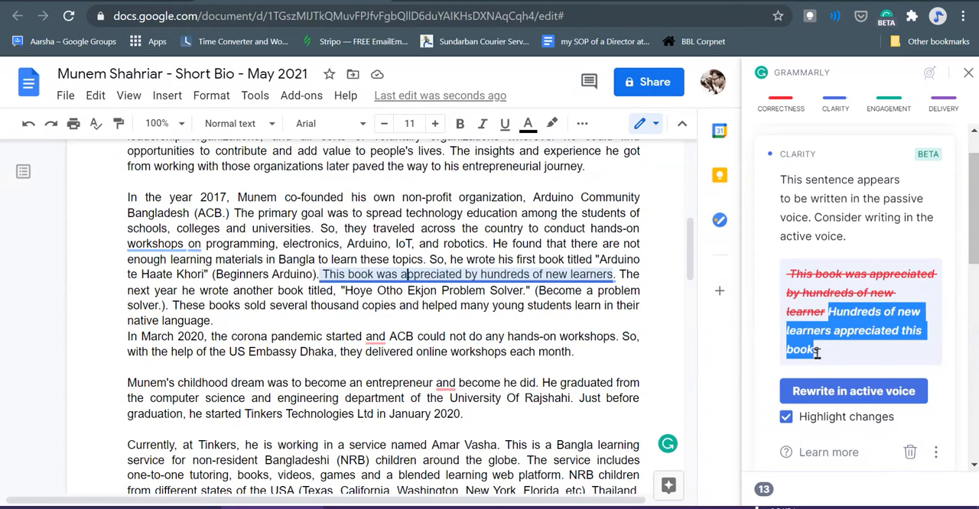
pyautogui.click(859, 391)
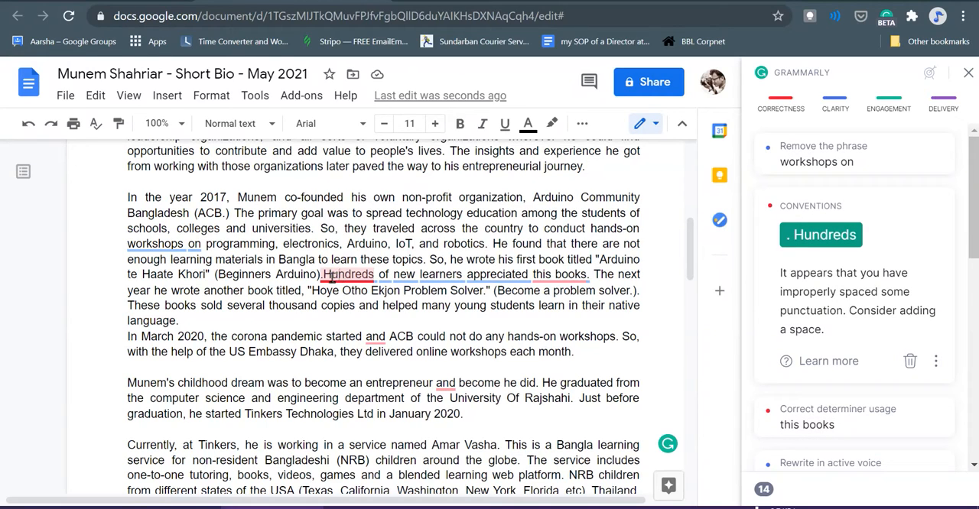
pyautogui.click(826, 242)
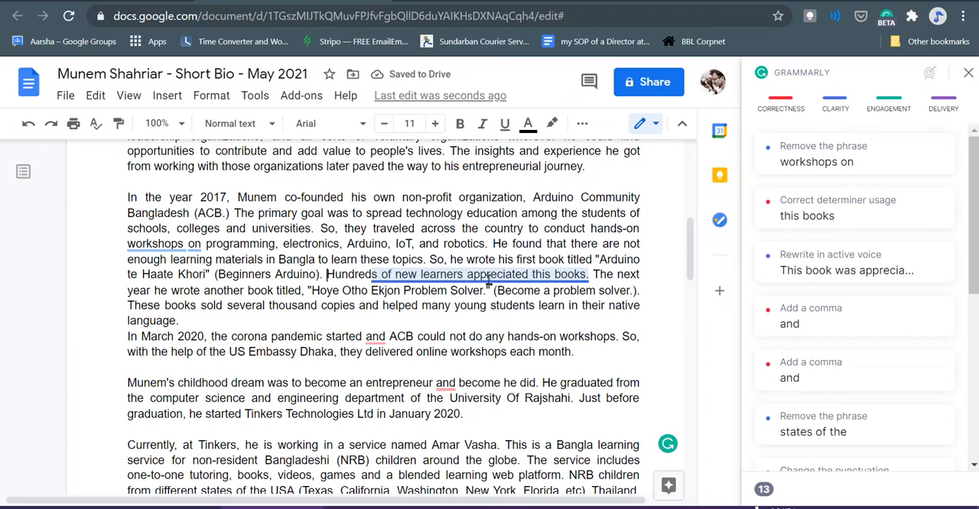
# - Correct "this books" to "this book" at the end of the rewritten sentence
pyautogui.click(583, 275)
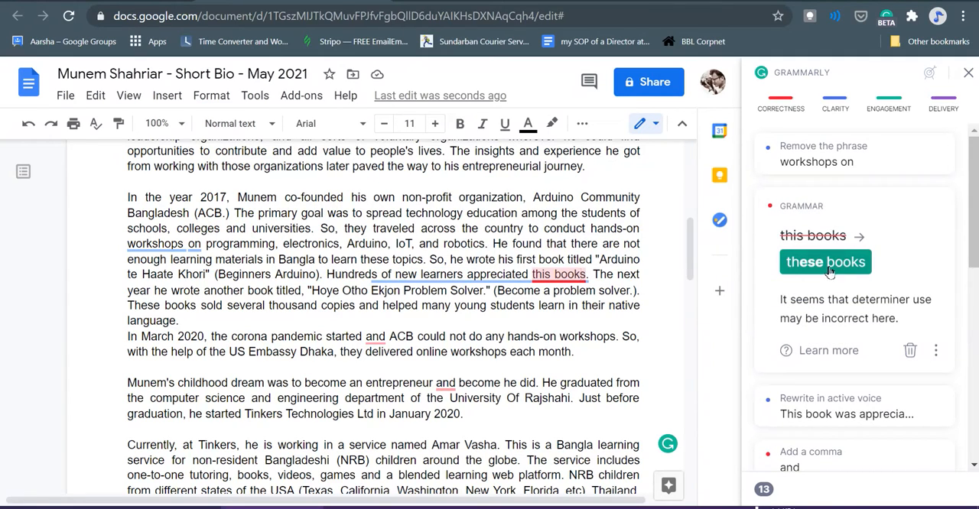
pyautogui.click(591, 280)
pyautogui.press('BackSpace')
pyautogui.press('BackSpace')
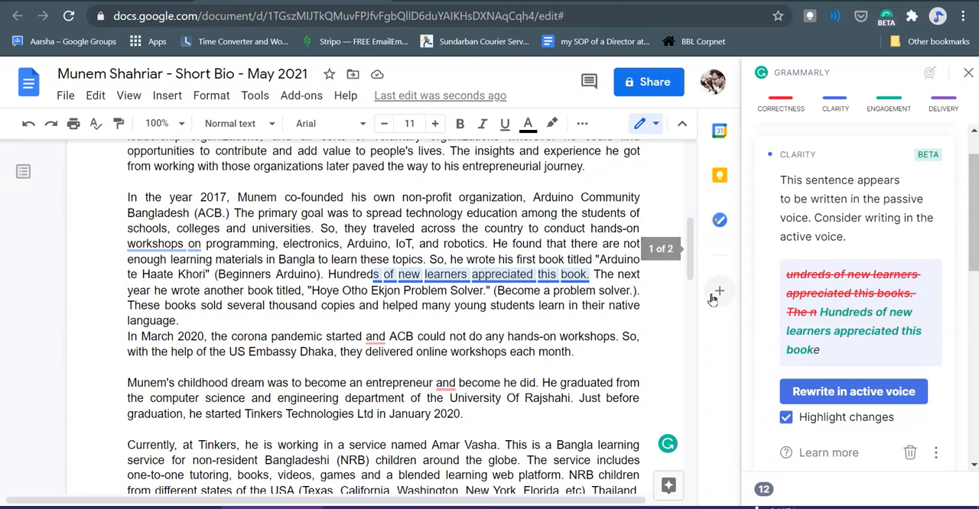
# - Accept Grammarly's comma before "and" in the sentence about the corona pandemic in March 2020
pyautogui.scroll(-1, 814, 280)
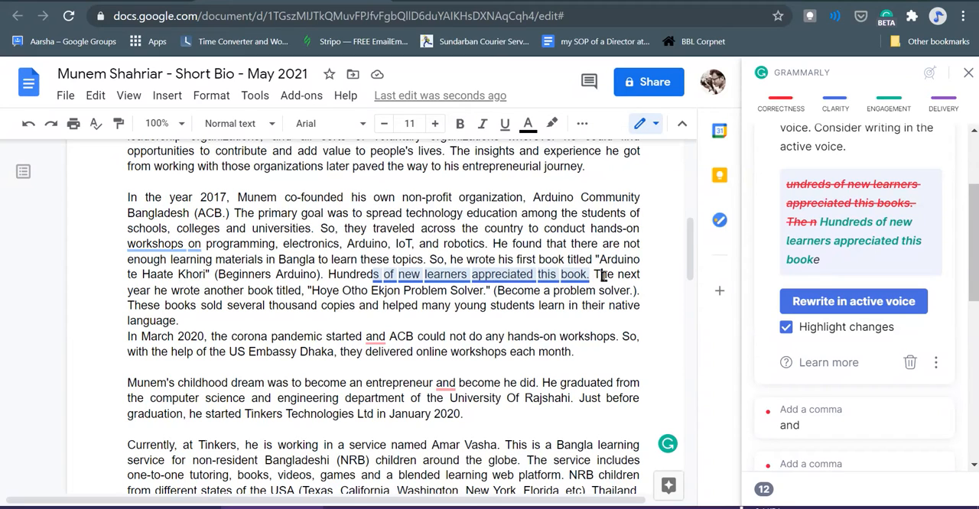
pyautogui.scroll(-1, 602, 275)
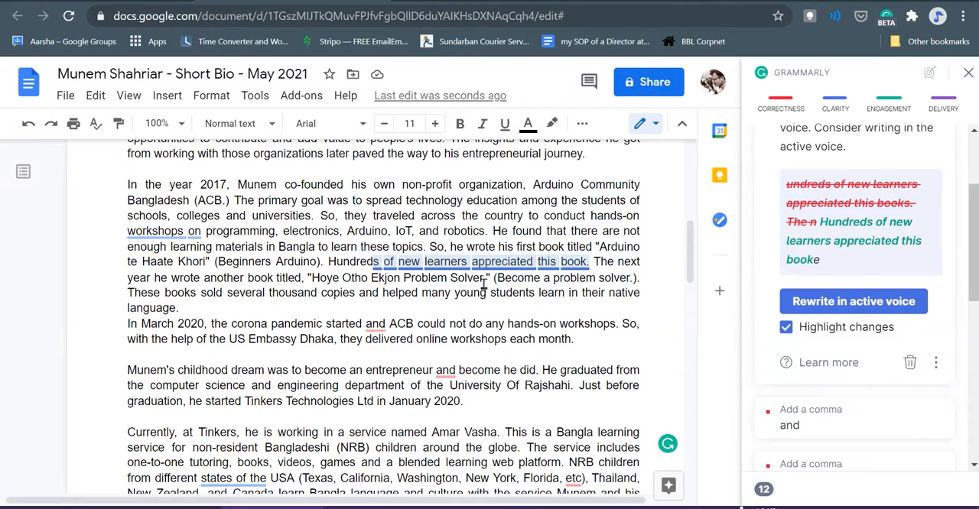
pyautogui.scroll(-1, 485, 285)
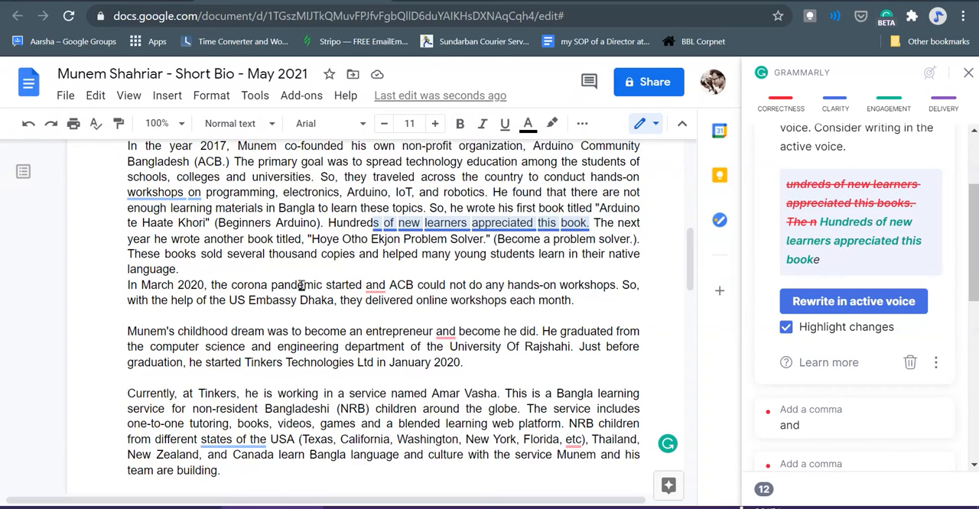
pyautogui.click(376, 288)
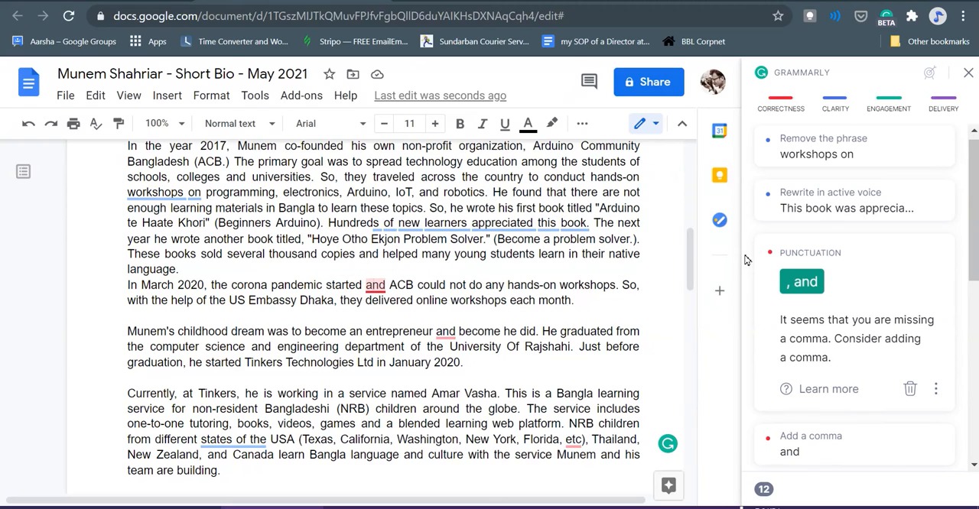
pyautogui.click(803, 289)
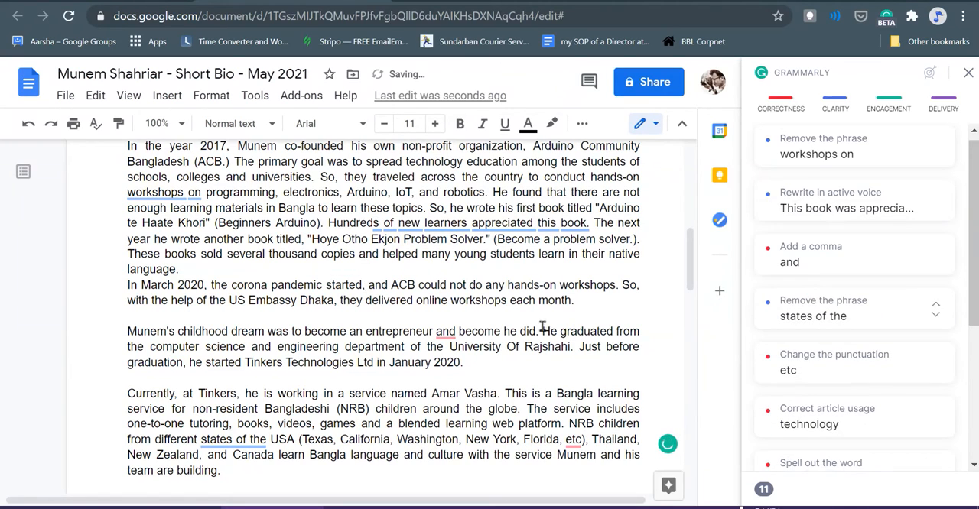
# - Accept Grammarly's comma after "entrepreneur" in the sentence about the childhood dream
pyautogui.scroll(-1, 614, 285)
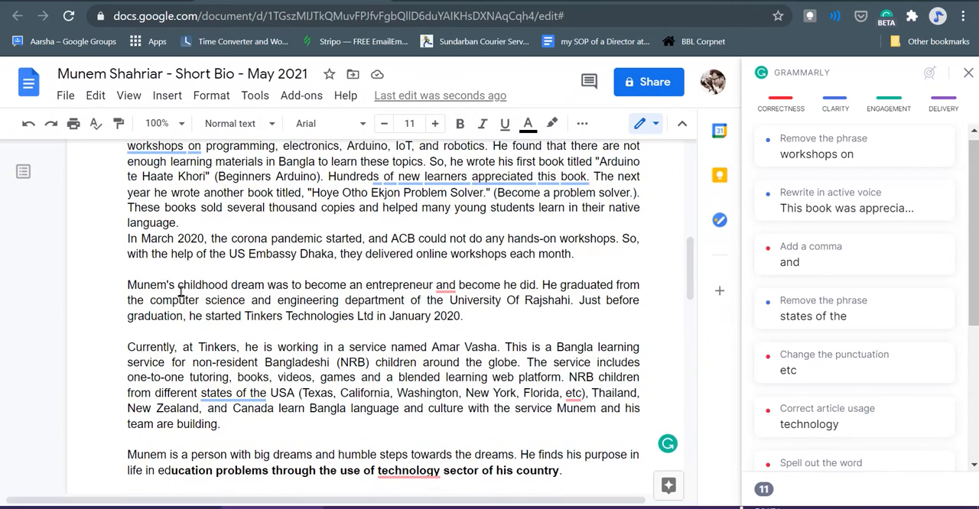
pyautogui.click(446, 289)
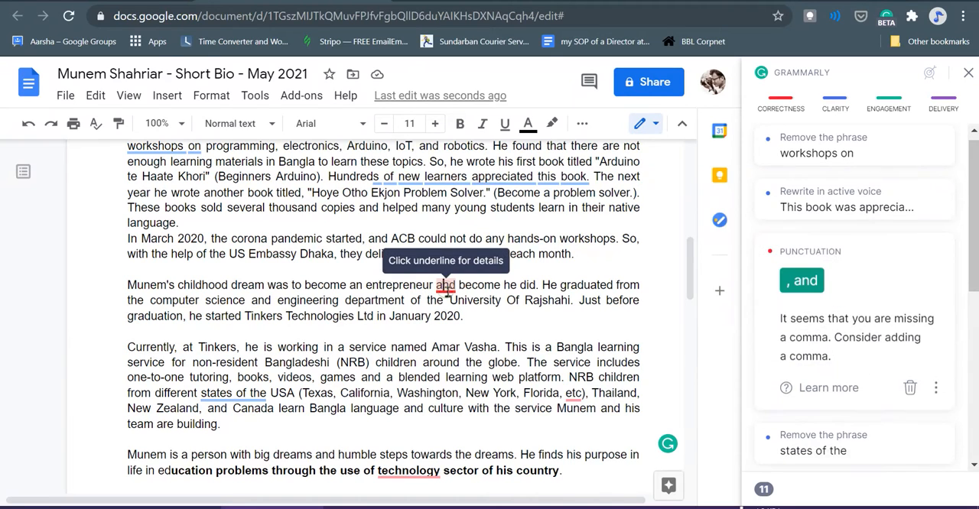
pyautogui.click(799, 281)
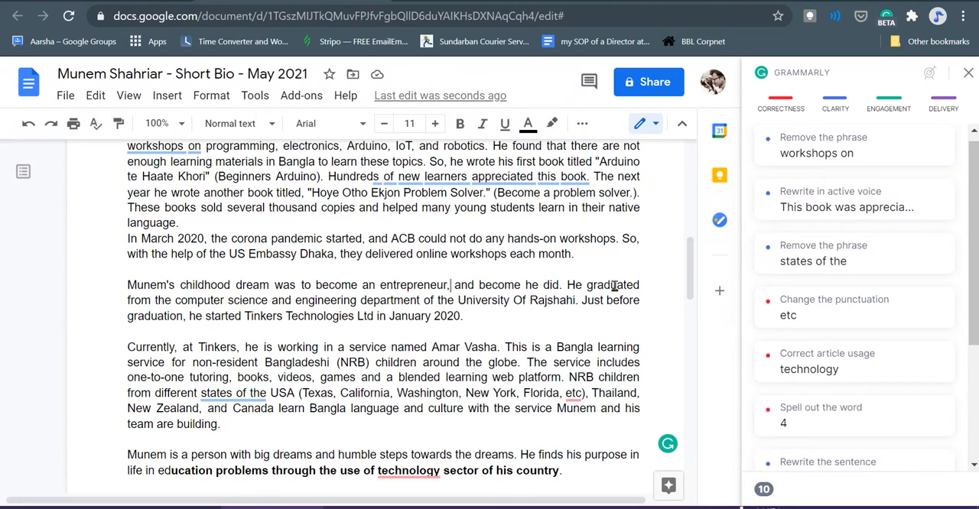
# - Review Grammarly's note on "states of the" and add a period after "etc" in the list of US states
pyautogui.scroll(-1, 621, 291)
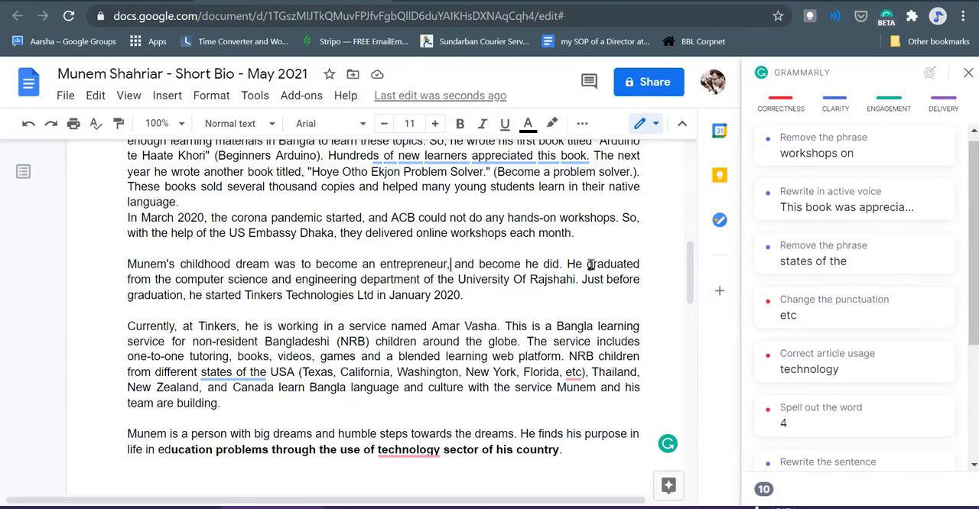
pyautogui.scroll(-2, 498, 291)
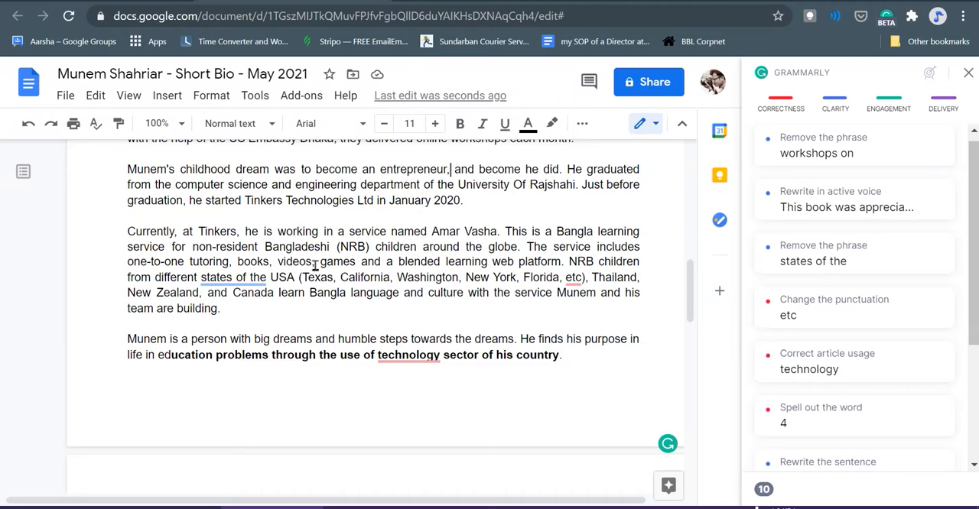
pyautogui.click(253, 281)
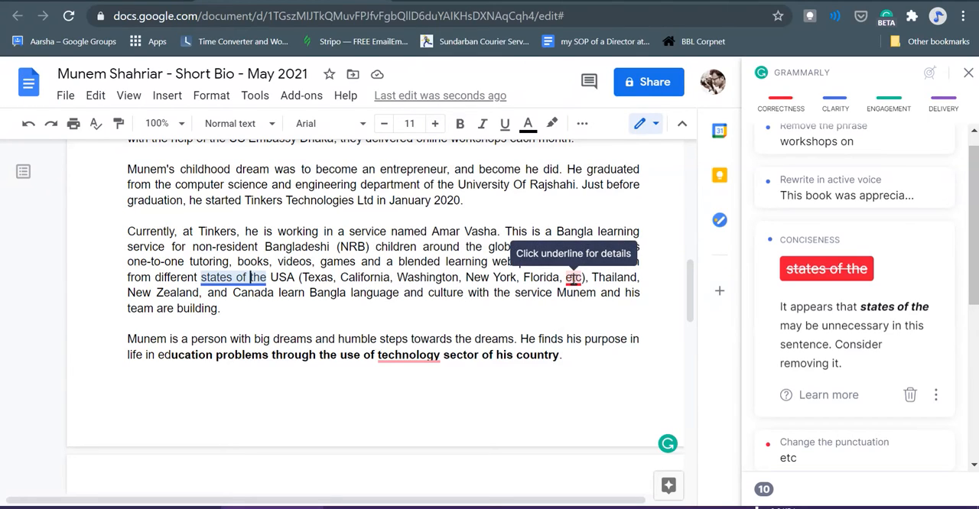
pyautogui.click(572, 279)
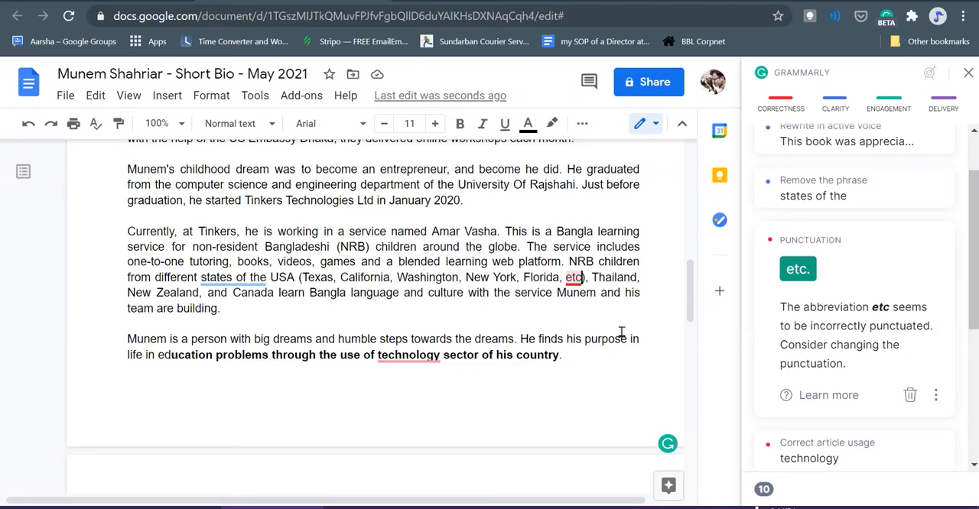
pyautogui.write('.')
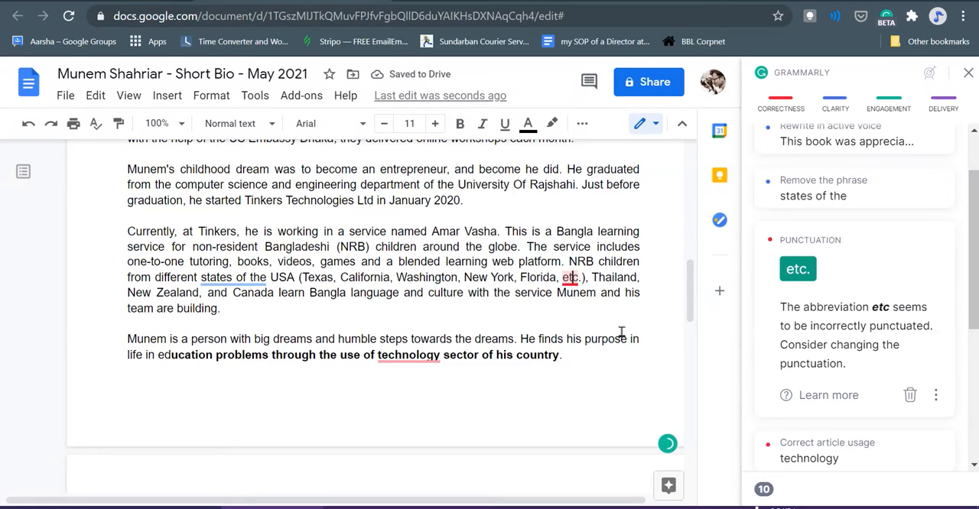
# - Delete "different states of" before "the USA" in the sentence about NRB children
pyautogui.press('BackSpace')
pyautogui.press('Left')
pyautogui.press('Left')
pyautogui.press('Left')
pyautogui.press('Left')
pyautogui.press('Left')
pyautogui.press('Left')
pyautogui.press('Left')
pyautogui.press('Left')
pyautogui.press('Left')
pyautogui.press('Left')
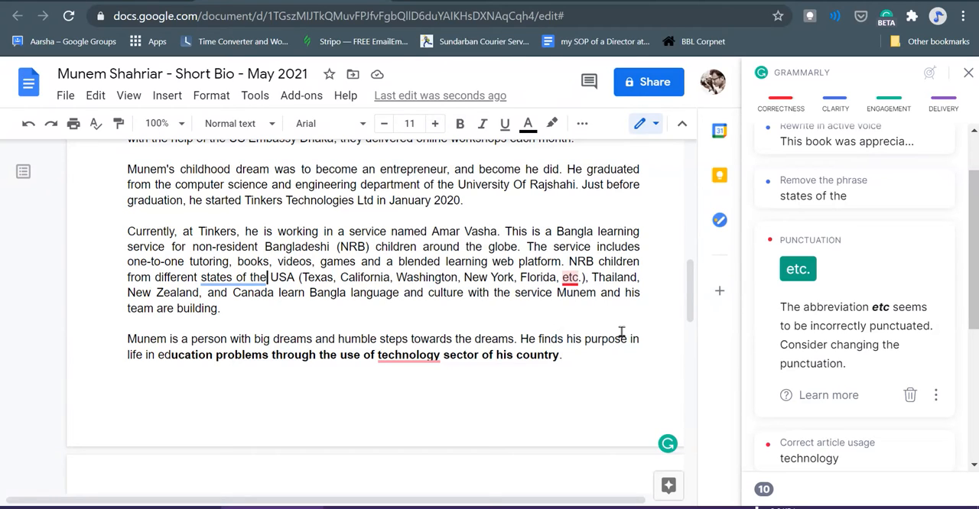
pyautogui.press('Left')
pyautogui.press('Left')
pyautogui.press('Left')
pyautogui.press('Left')
pyautogui.press('Left')
pyautogui.press('Left')
pyautogui.press('Left')
pyautogui.press('Left')
pyautogui.press('Left')
pyautogui.press('Left')
pyautogui.press('Left')
pyautogui.press('Left')
pyautogui.press('Left')
pyautogui.press('Left')
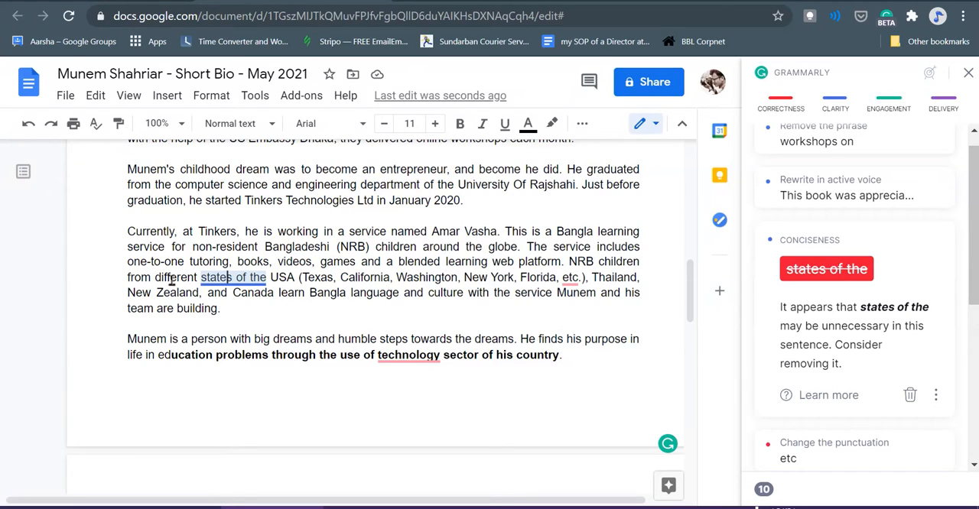
pyautogui.moveTo(157, 277); pyautogui.dragTo(248, 281)
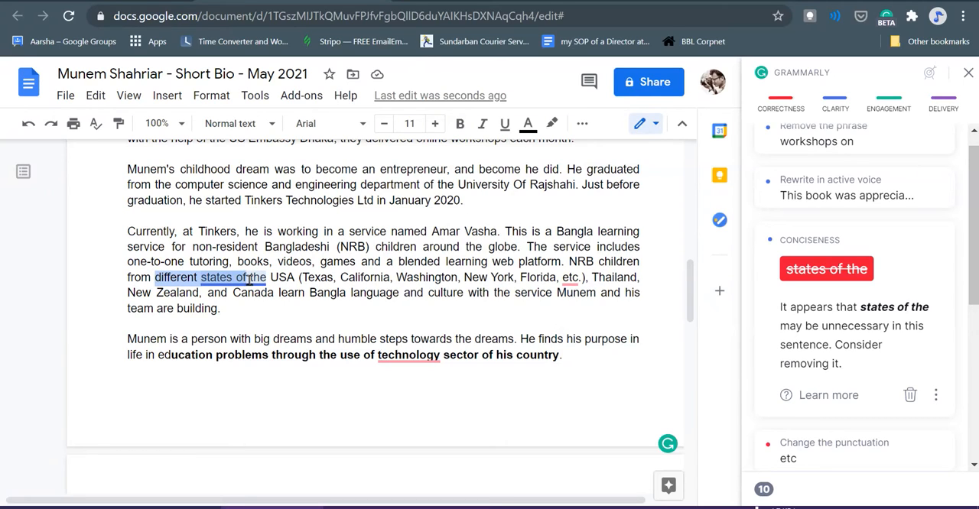
pyautogui.press('BackSpace')
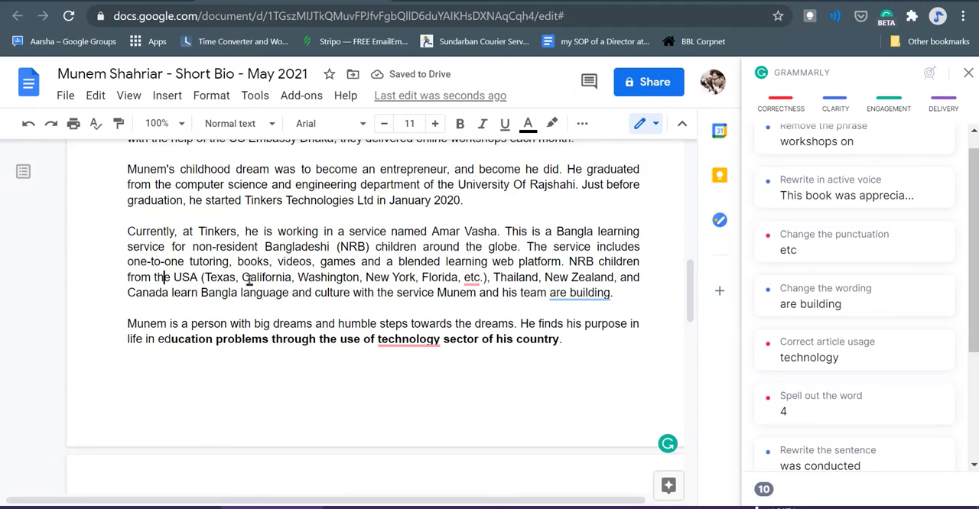
# - Add the word "states" after "etc." inside the parentheses listing the US states
pyautogui.press('Left')
pyautogui.write('.')
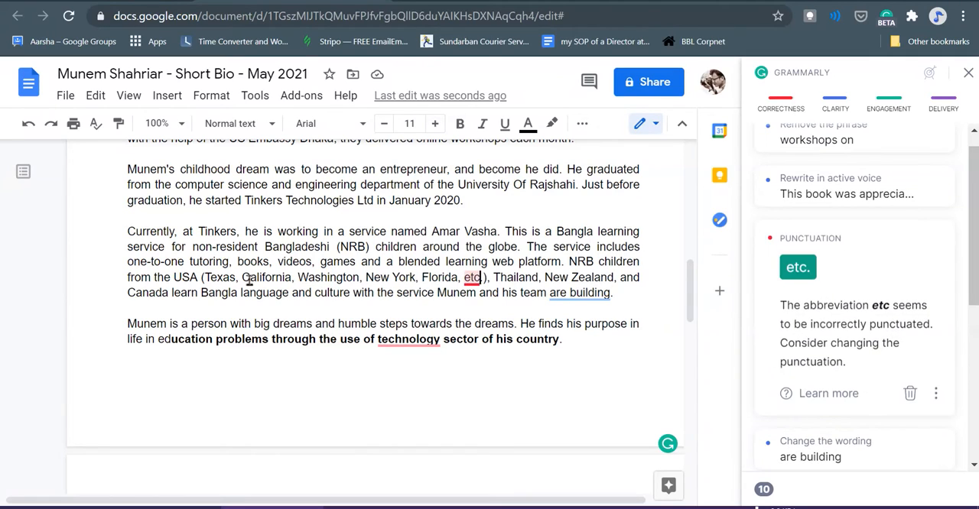
pyautogui.write(' stat')
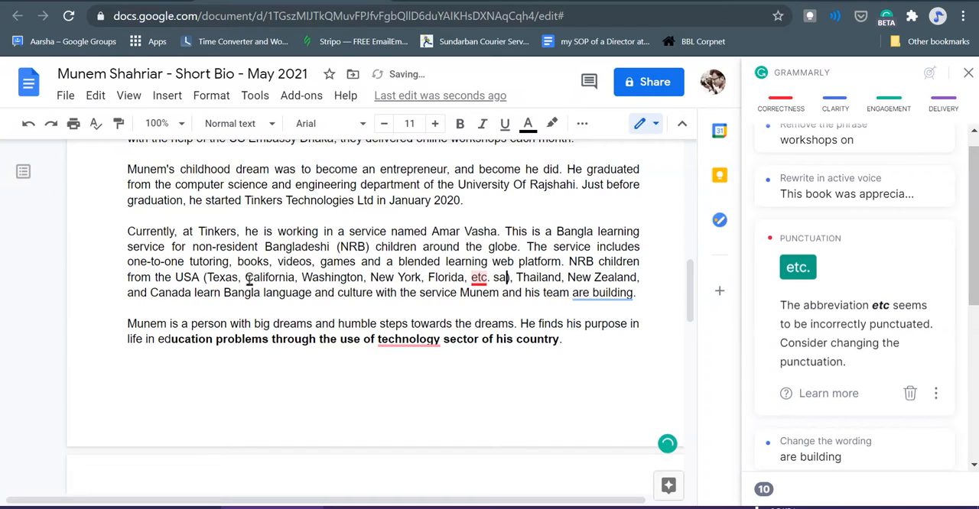
pyautogui.write('es')
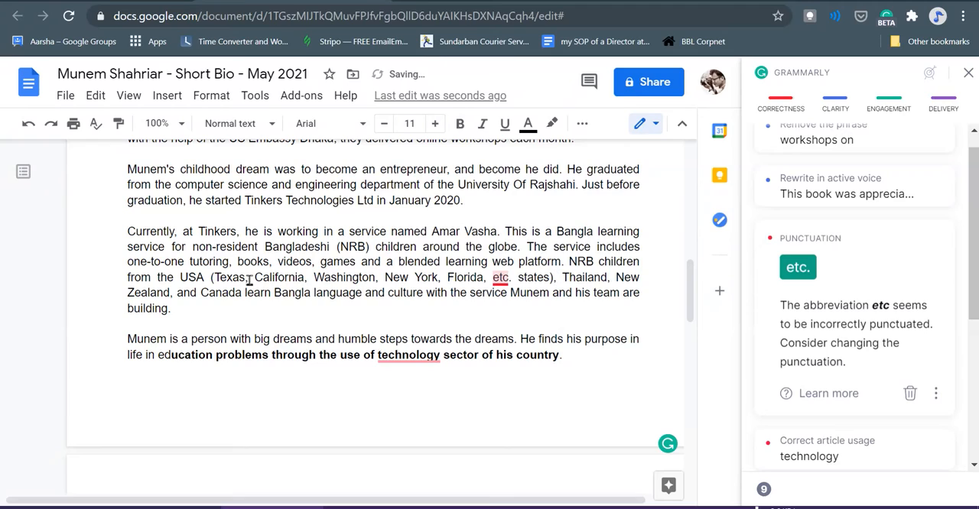
pyautogui.press('Right')
pyautogui.press('Right')
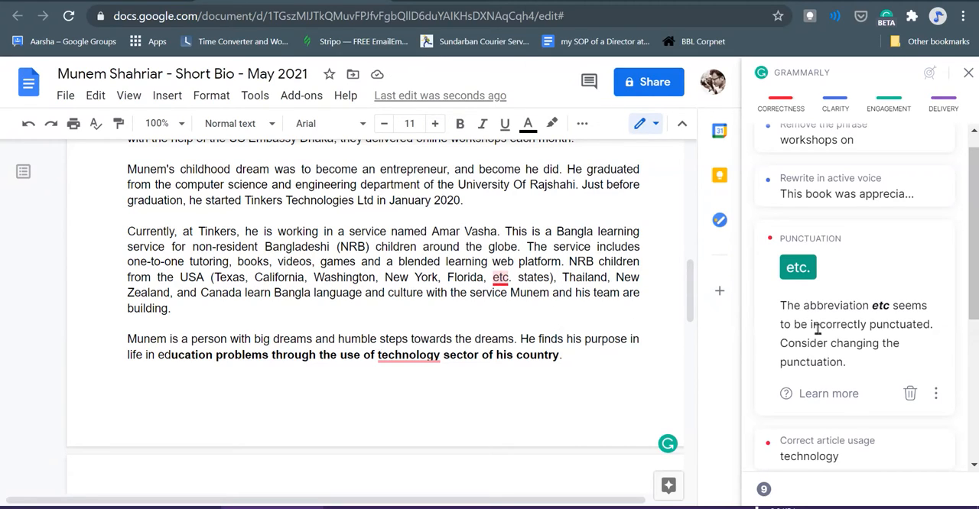
# - Replace "etc." with "and different" so the list of US states ends in "and different states"
pyautogui.click(528, 278)
pyautogui.press('BackSpace')
pyautogui.press('BackSpace')
pyautogui.press('BackSpace')
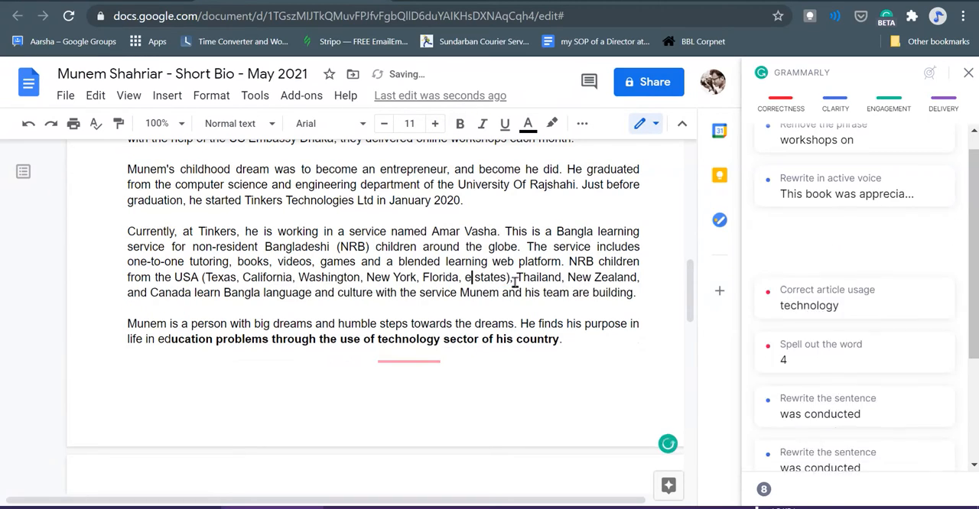
pyautogui.write('and o')
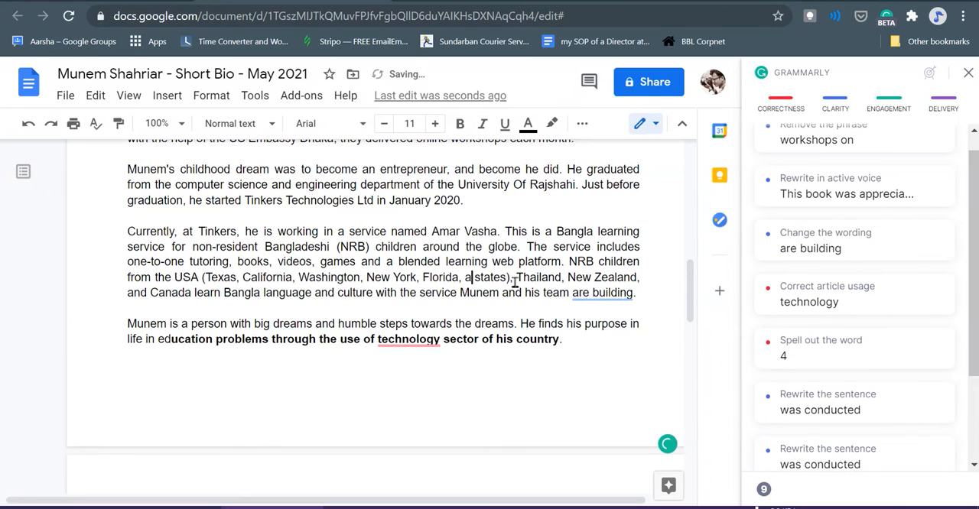
pyautogui.write('iffe')
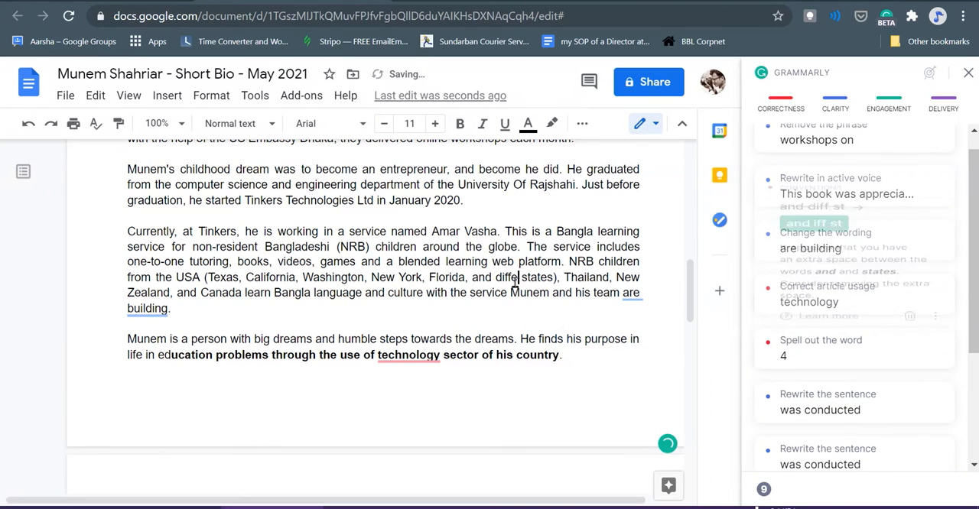
pyautogui.write('rent')
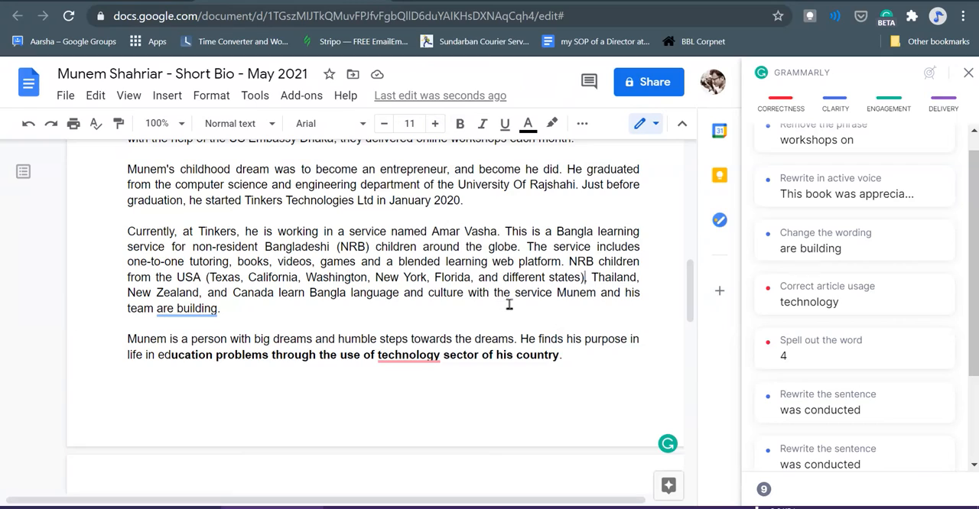
pyautogui.write(',')
# - Accept Grammarly's conciseness suggestion "build" in place of "are building" in the sentence about the service
pyautogui.click(191, 309)
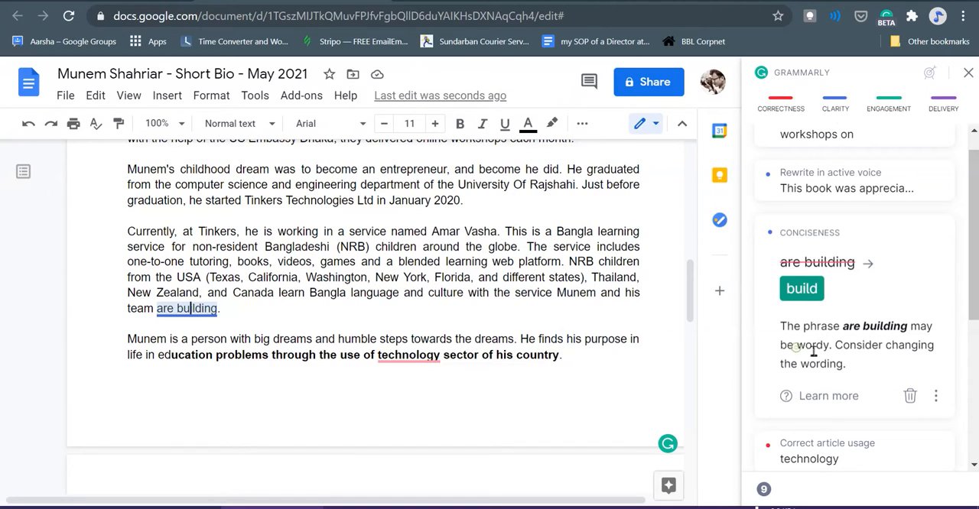
pyautogui.moveTo(797, 349); pyautogui.dragTo(827, 347)
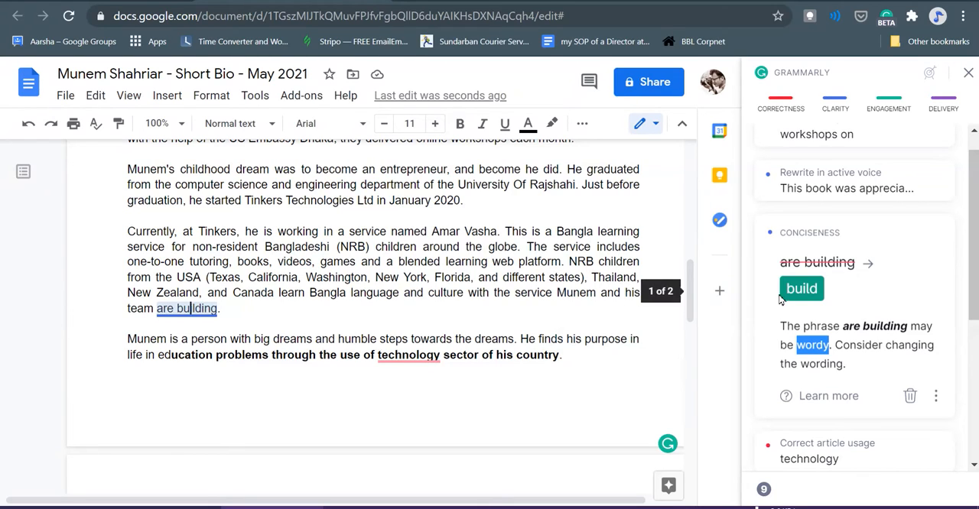
pyautogui.click(810, 296)
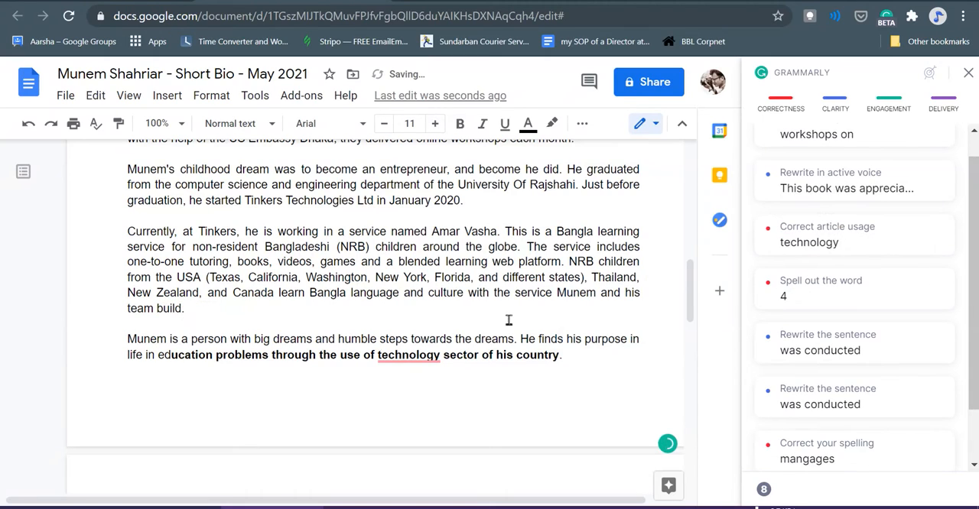
pyautogui.click(424, 294)
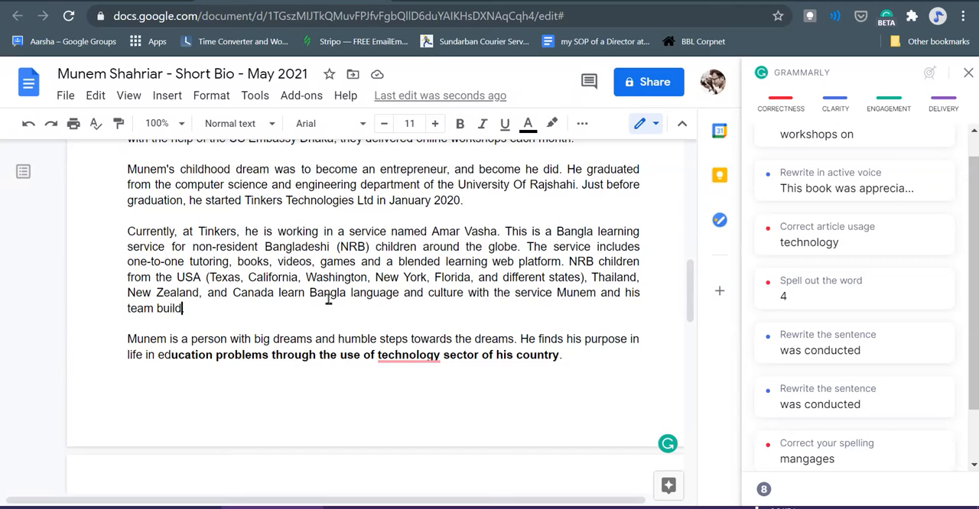
# - Change "a ed-tech startup" to "an ed-tech startup" by hand in the first paragraph
pyautogui.scroll(1, 462, 331)
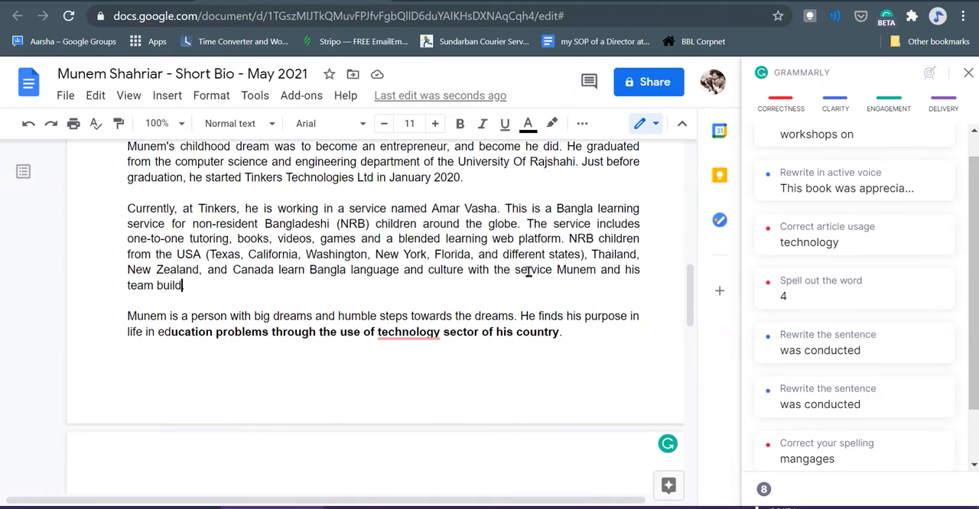
pyautogui.scroll(4, 520, 267)
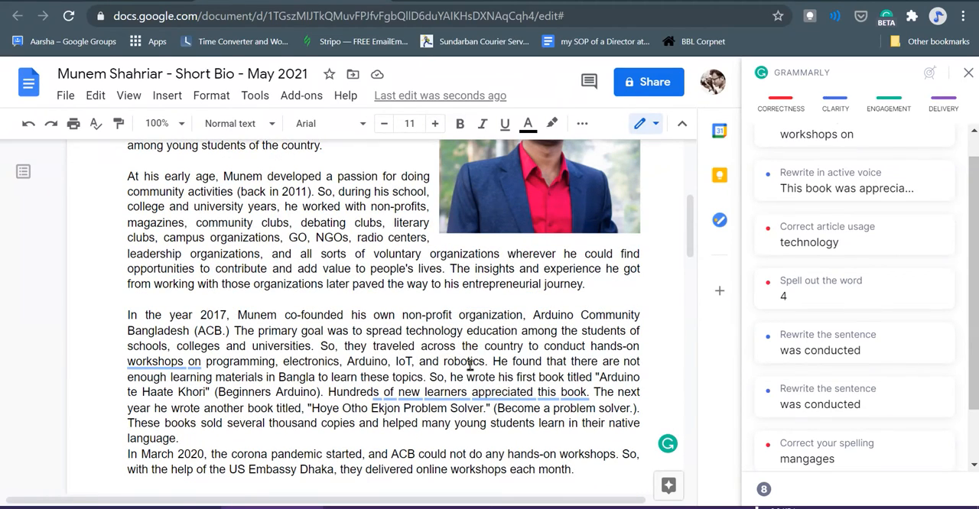
pyautogui.scroll(2, 471, 365)
pyautogui.scroll(-2, 472, 370)
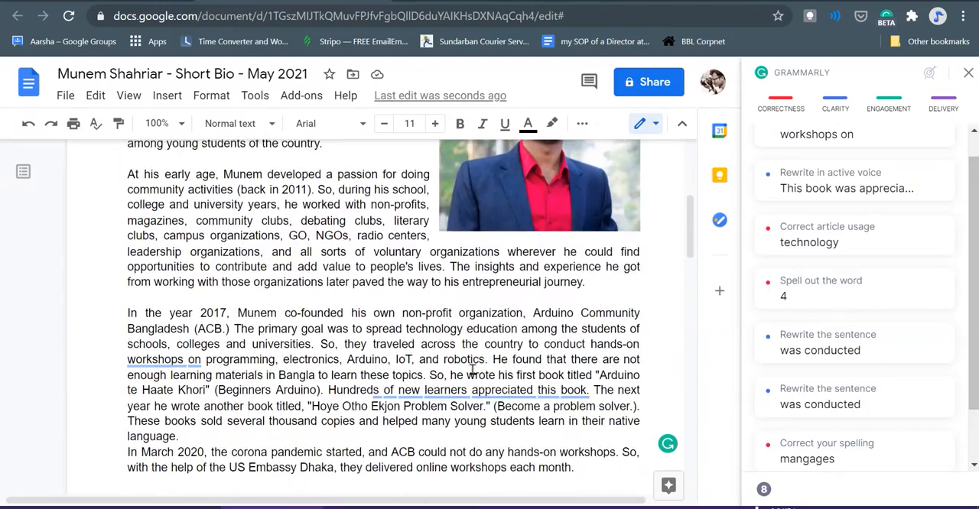
pyautogui.scroll(-6, 472, 371)
pyautogui.scroll(6, 472, 370)
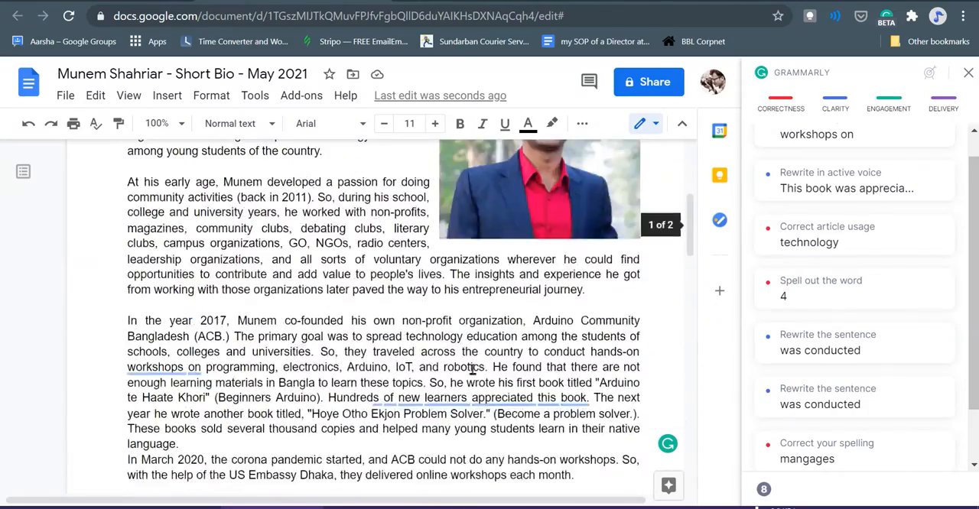
pyautogui.scroll(2, 472, 370)
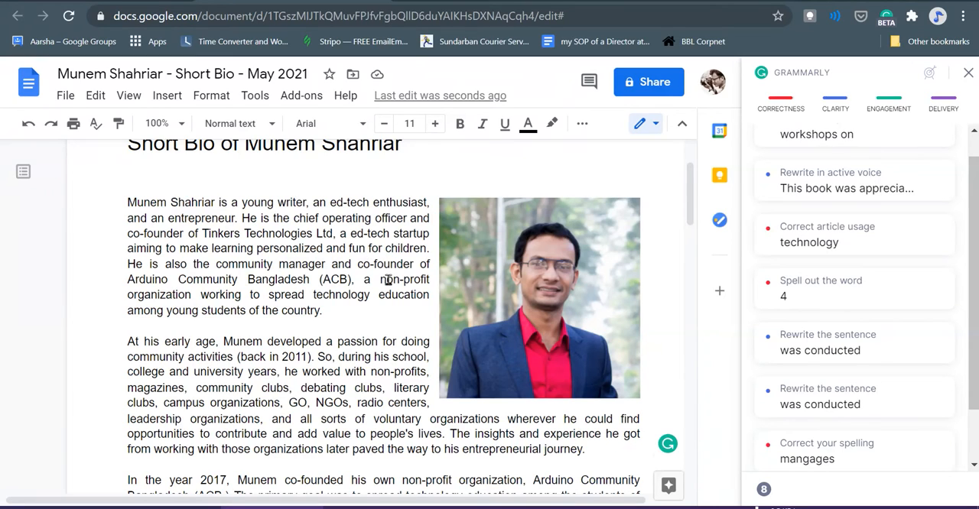
pyautogui.scroll(1, 387, 280)
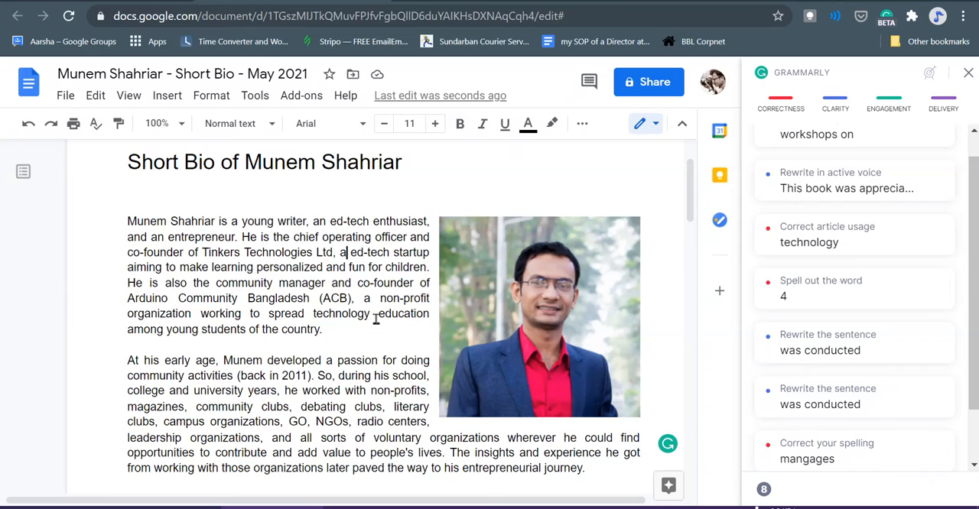
pyautogui.write('n')
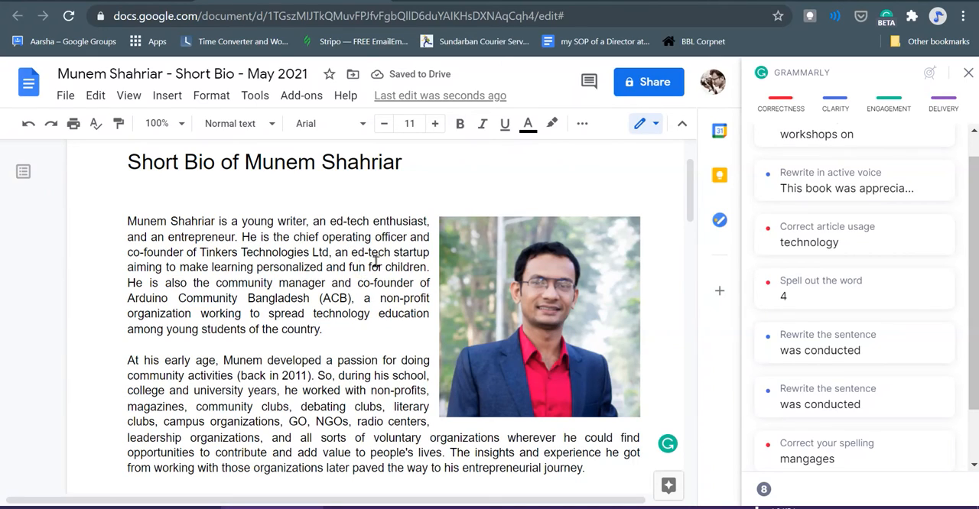
# - Change the article before "ed-tech startup" back to "a" in the first paragraph
pyautogui.moveTo(335, 254)
pyautogui.mouseDown()
pyautogui.moveTo(400, 253)
pyautogui.moveTo(353, 253)
pyautogui.mouseUp()
pyautogui.click(349, 253)
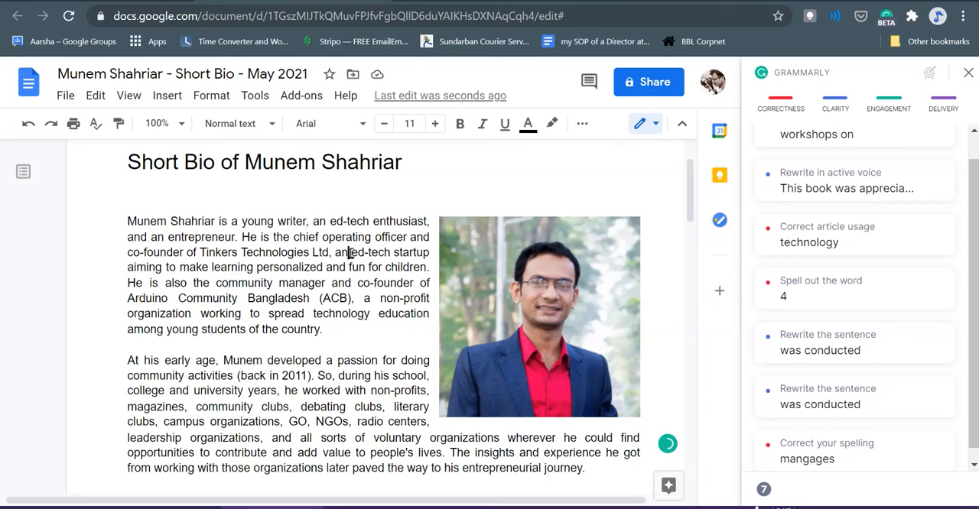
pyautogui.press('BackSpace')
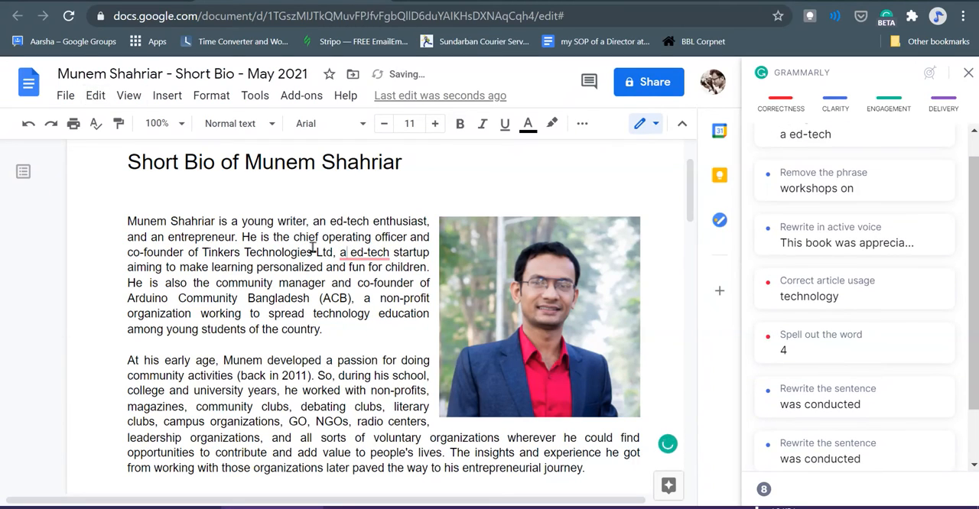
# - Accept Grammarly's grammar correction "an ed-tech" for "a ed-tech" in the first paragraph
pyautogui.click(359, 284)
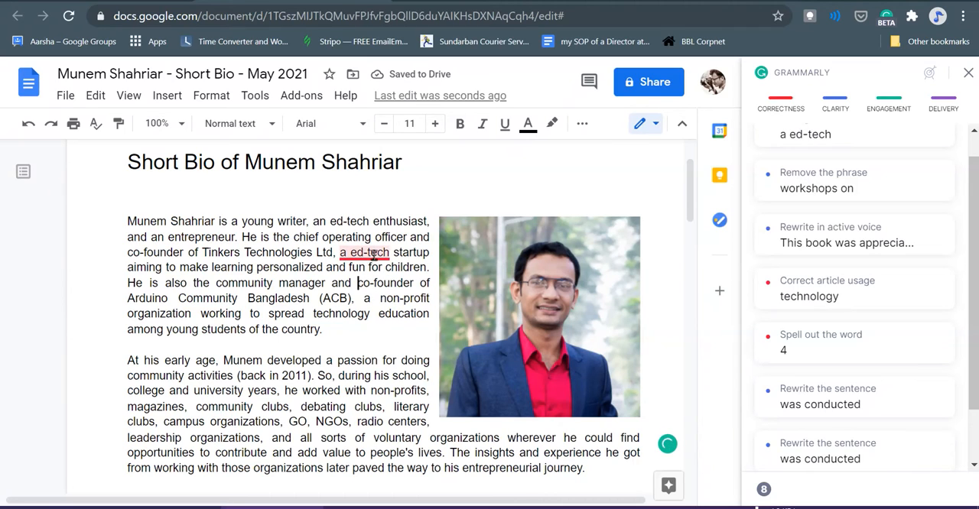
pyautogui.click(374, 256)
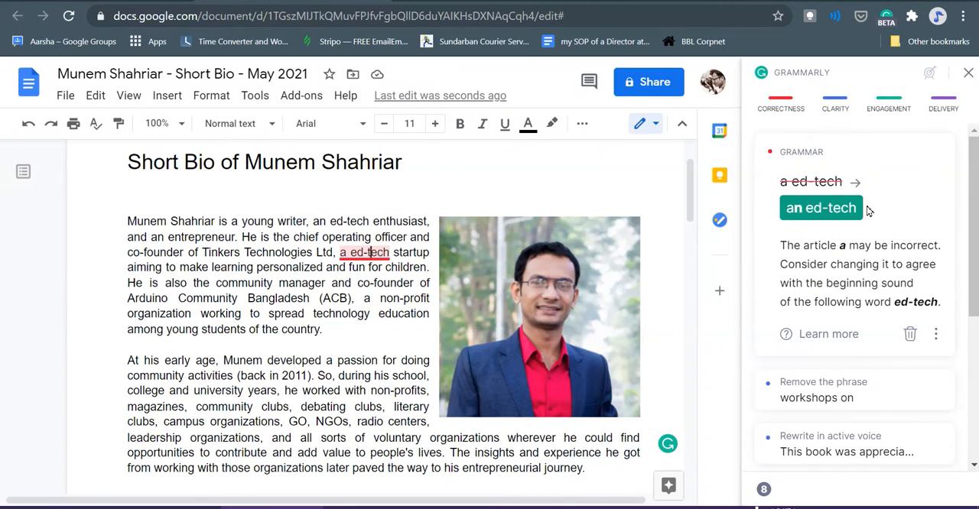
pyautogui.click(840, 211)
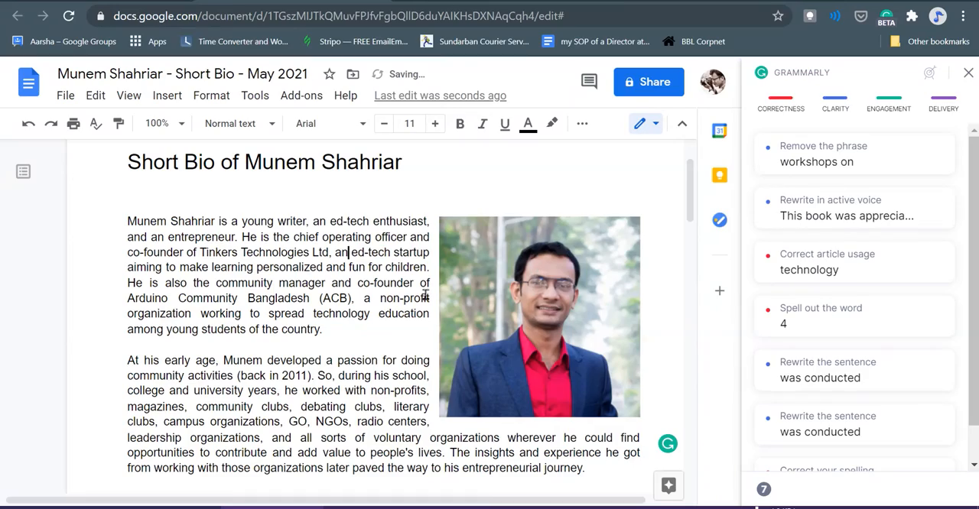
pyautogui.scroll(-3, 328, 280)
pyautogui.scroll(2, 330, 277)
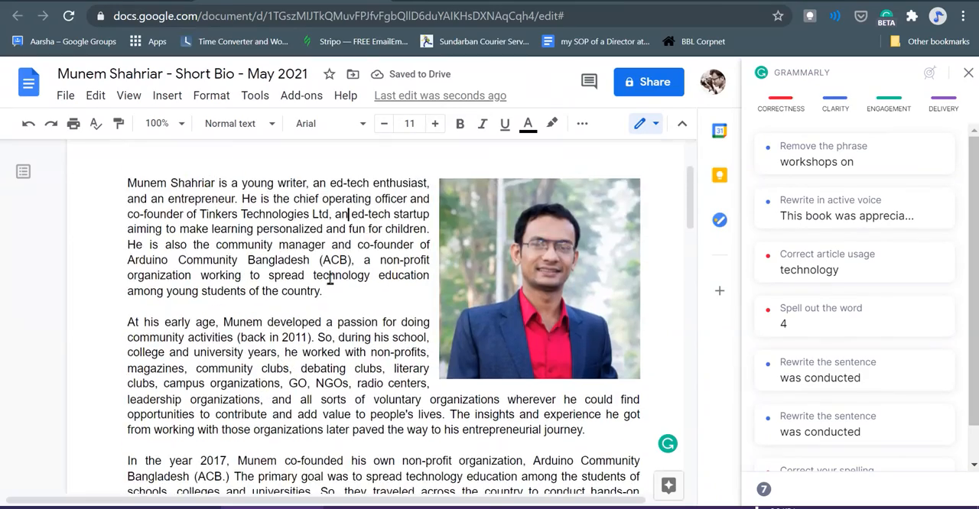
# - Change "towards" to "toward" in the first sentence of the bio's closing paragraph
pyautogui.scroll(-6, 331, 280)
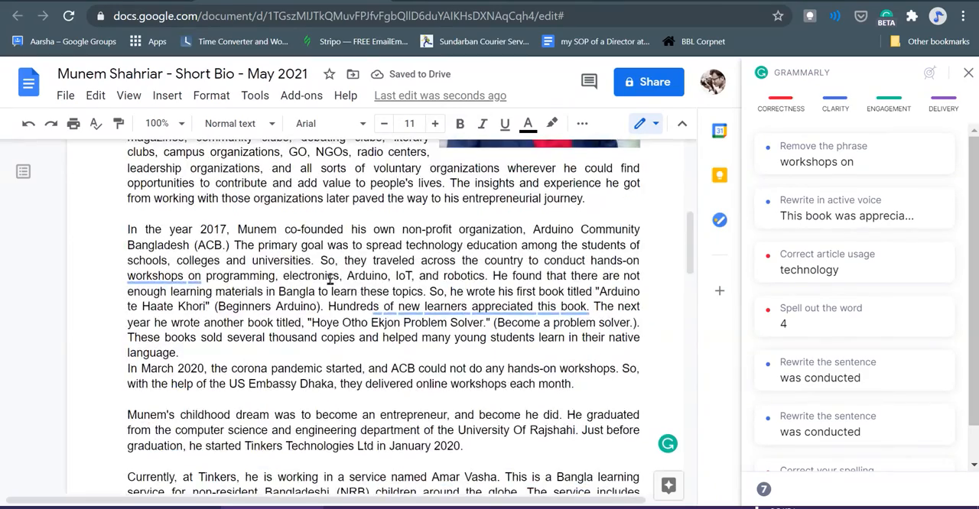
pyautogui.scroll(-8, 330, 280)
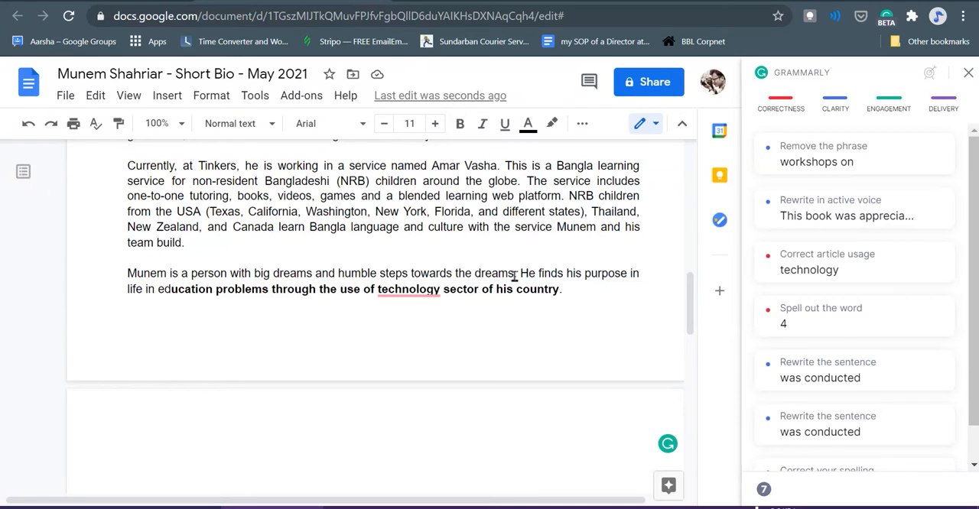
pyautogui.click(451, 273)
pyautogui.press('BackSpace')
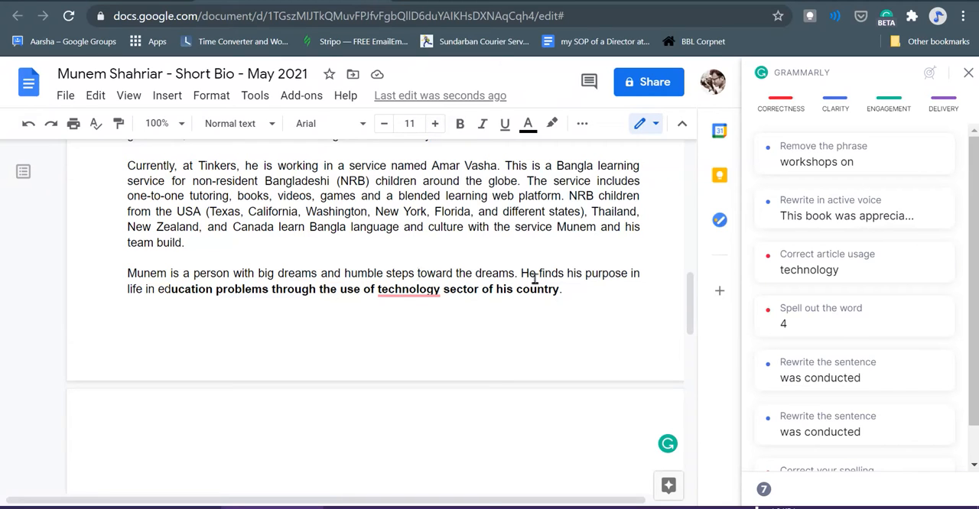
# - Open Grammarly's clarity suggestion for "was conducted" and insert a separator line of underscores directly above "Bio:"
pyautogui.scroll(-1, 833, 341)
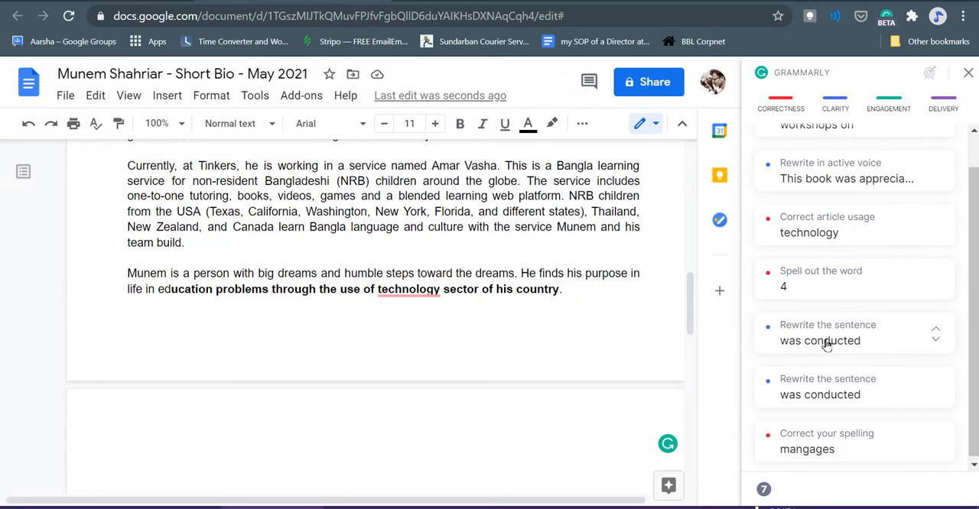
pyautogui.click(826, 346)
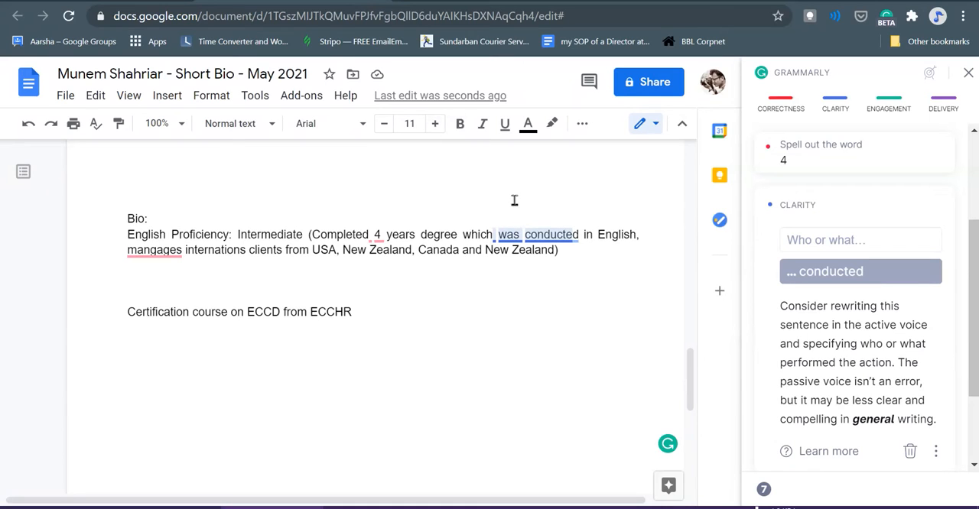
pyautogui.scroll(2, 417, 204)
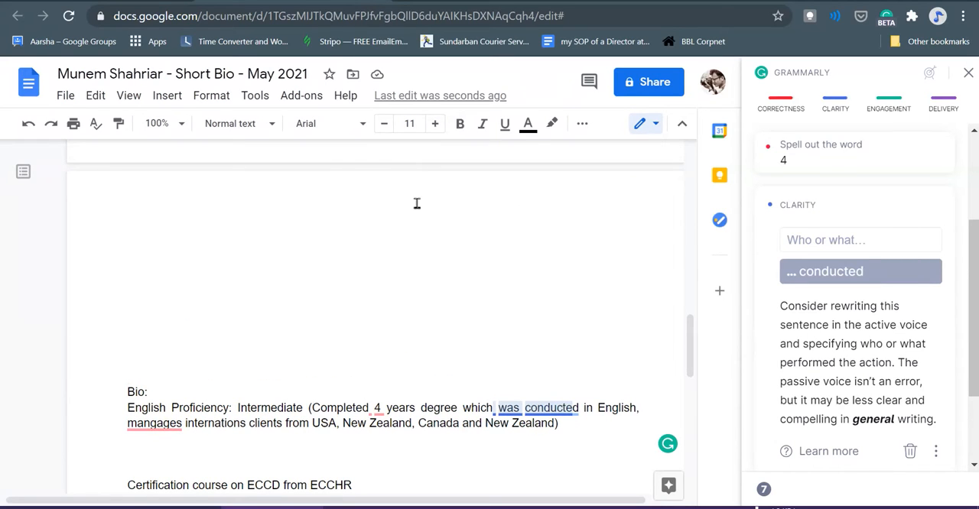
pyautogui.write('___________________________________')
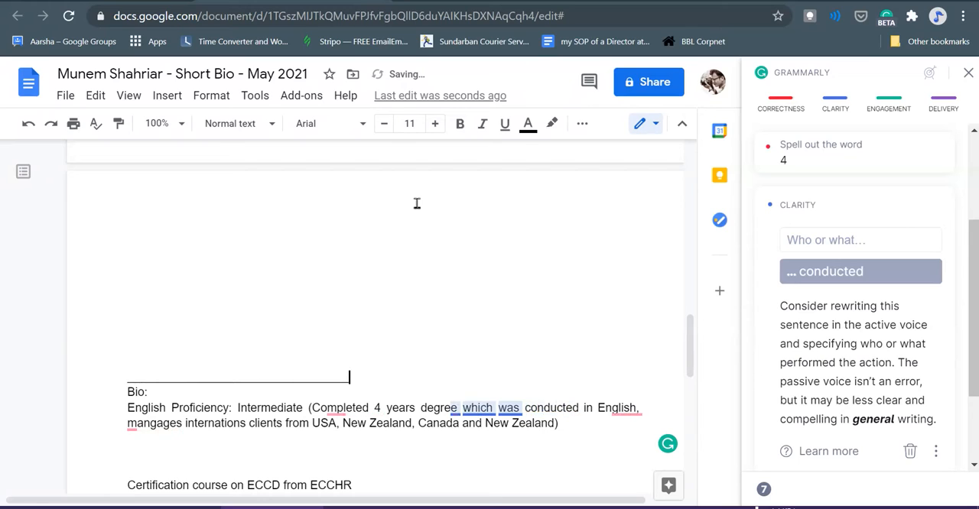
pyautogui.scroll(-2, 398, 329)
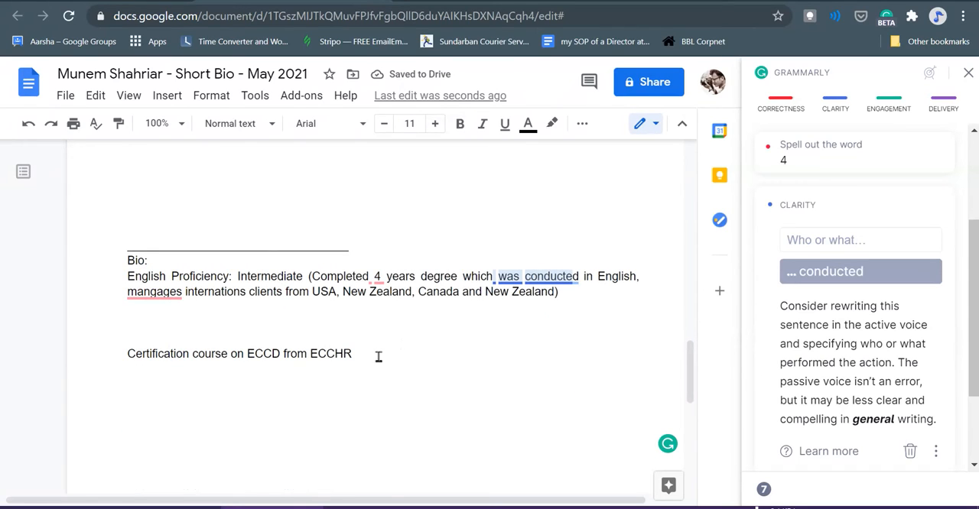
# - Replace the end of the closing sentence after "life in" with "working for the education and technology sector of the country."
pyautogui.scroll(5, 356, 240)
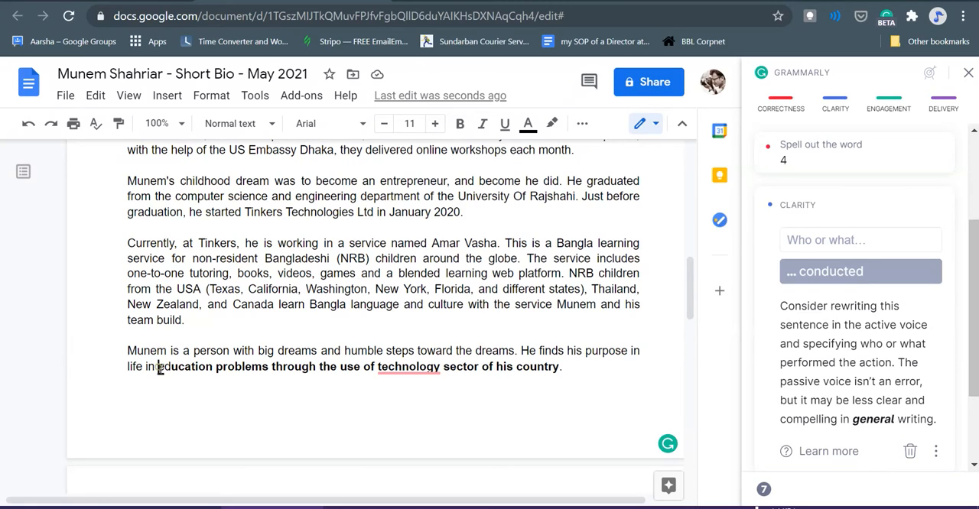
pyautogui.moveTo(160, 368); pyautogui.dragTo(579, 366)
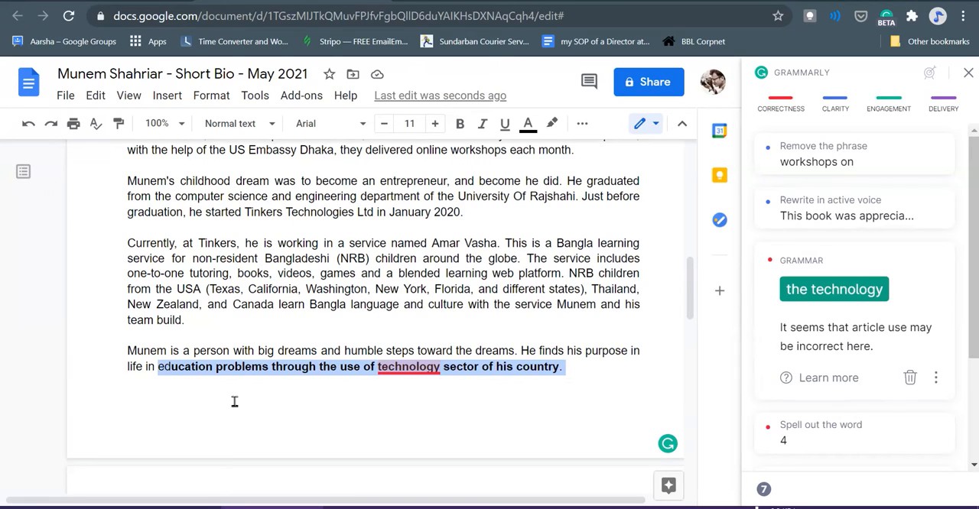
pyautogui.write('working')
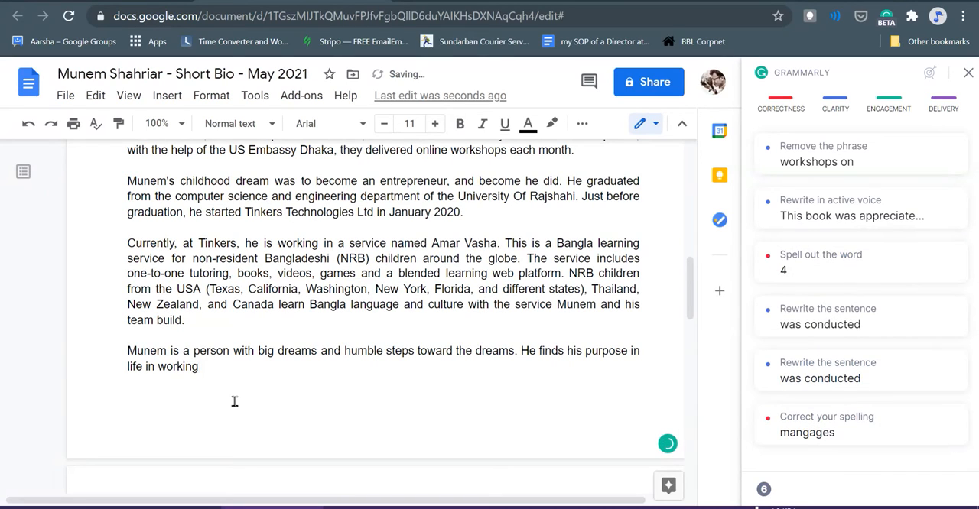
pyautogui.write(' for the educ')
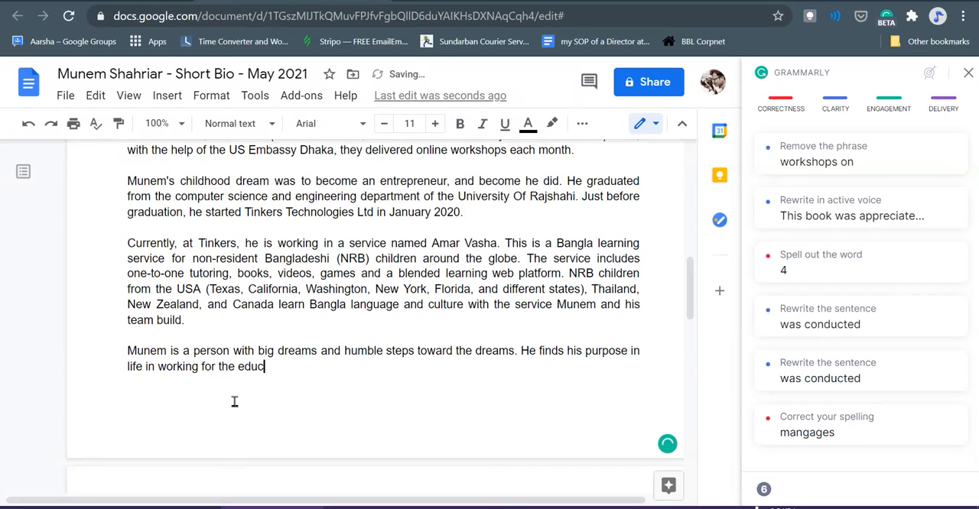
pyautogui.write('ation and tec')
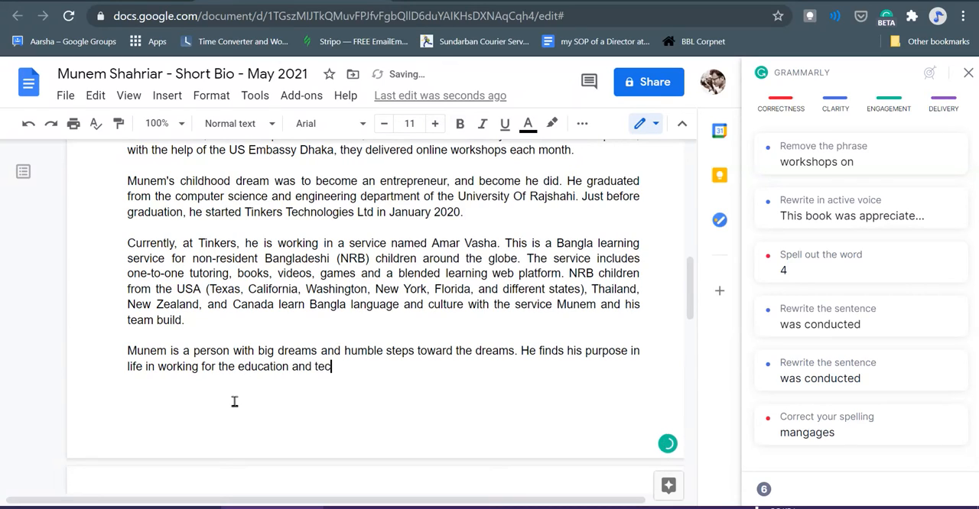
pyautogui.write('hnology se')
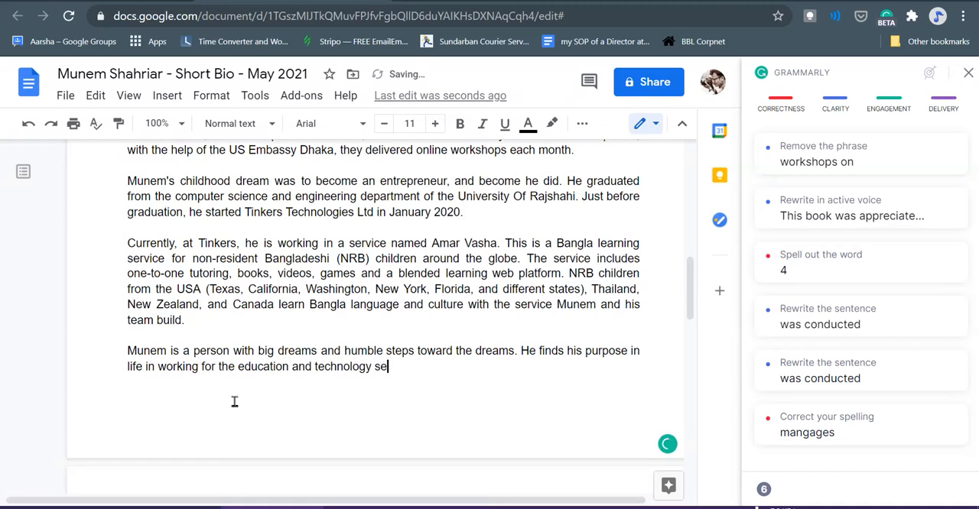
pyautogui.write('ctor of the country.')
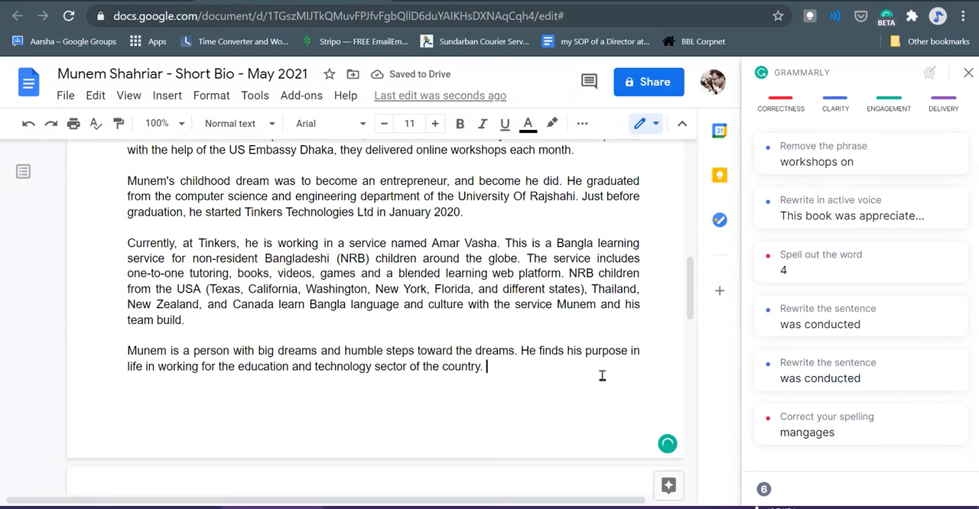
# - Accept Grammarly's spelling suggestion "is" in place of "in" before "working" in the closing sentence
pyautogui.click(150, 368)
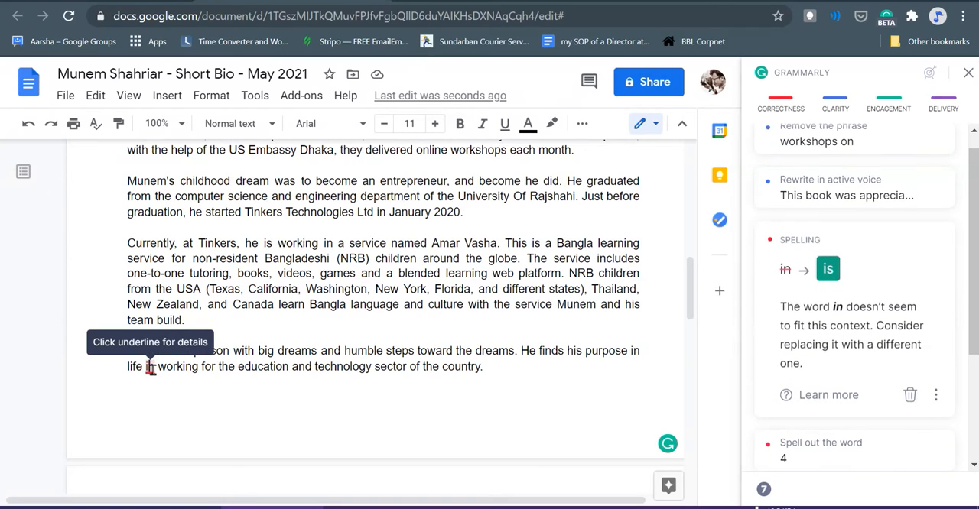
pyautogui.scroll(-1, 272, 374)
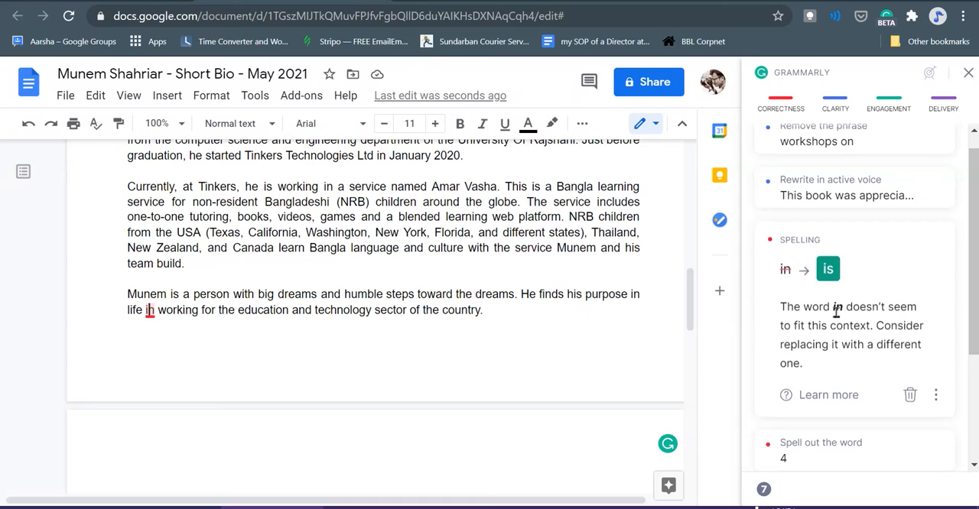
pyautogui.click(828, 269)
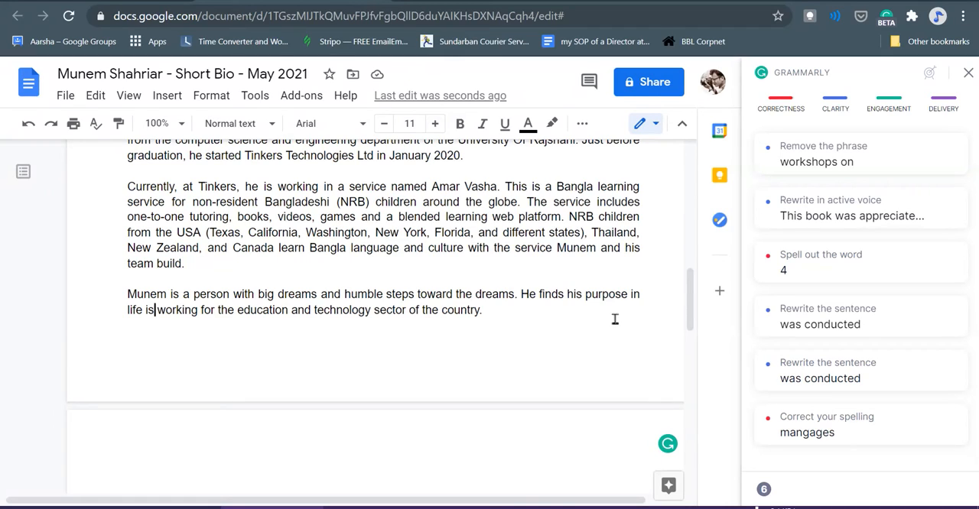
# - Replace the word before "working" in the closing sentence with "by"
pyautogui.click(154, 309)
pyautogui.press('BackSpace')
pyautogui.press('BackSpace')
pyautogui.write('by')
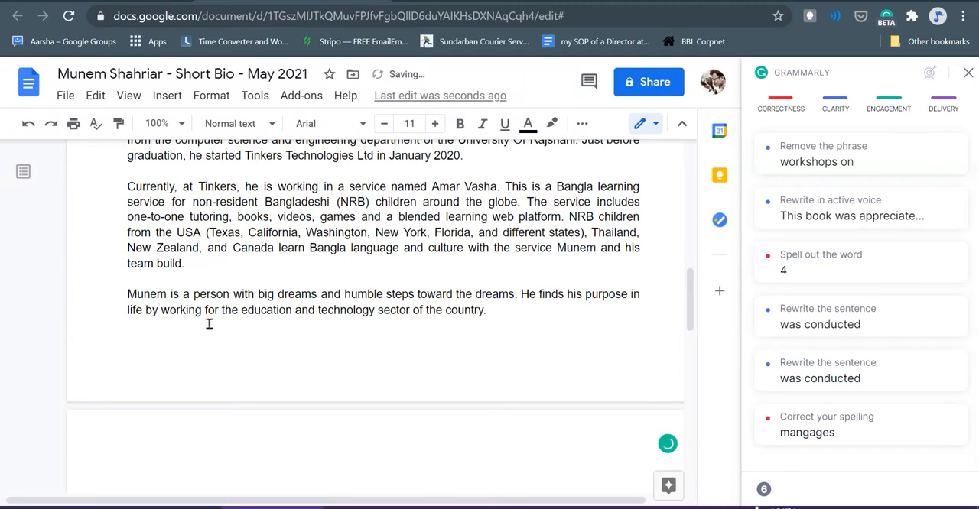
pyautogui.click(622, 311)
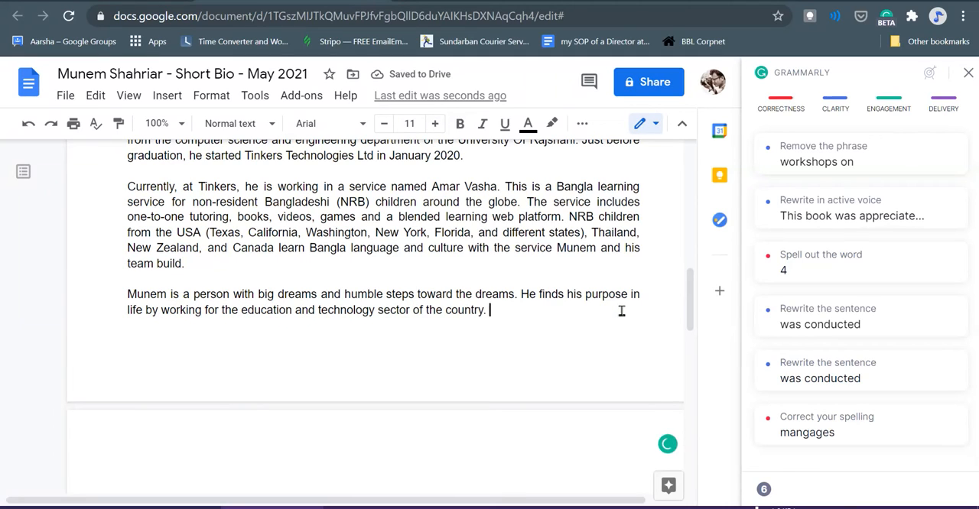
pyautogui.scroll(-1, 622, 311)
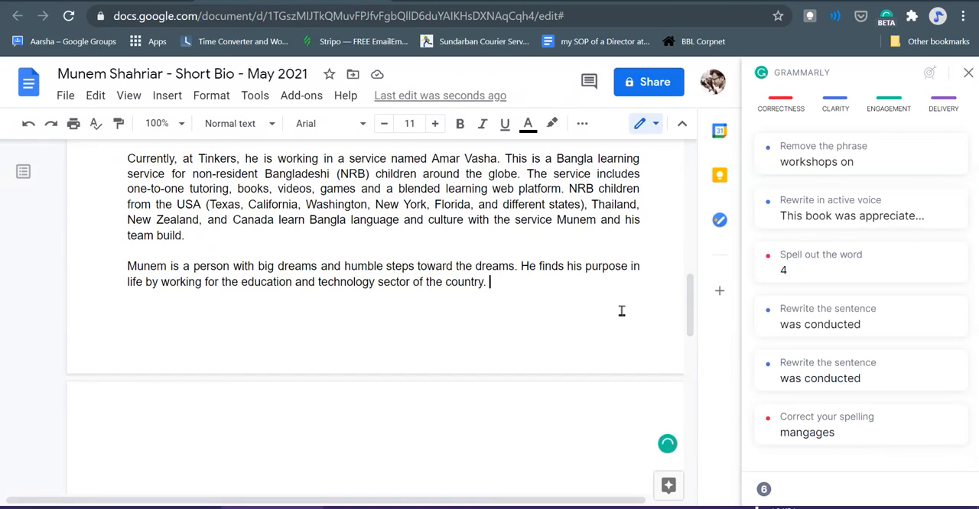
pyautogui.doubleClick(433, 282)
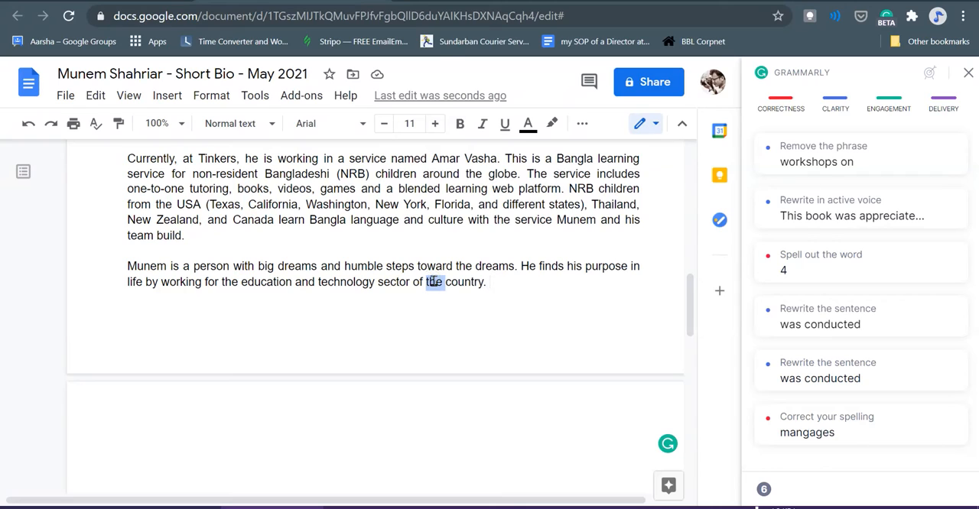
pyautogui.click(386, 232)
pyautogui.scroll(-1, 594, 300)
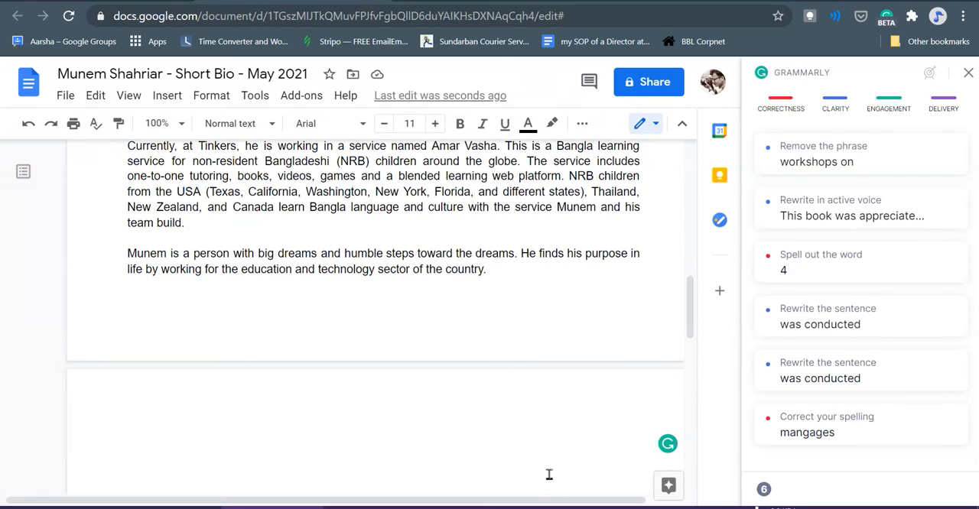
pyautogui.scroll(8, 496, 280)
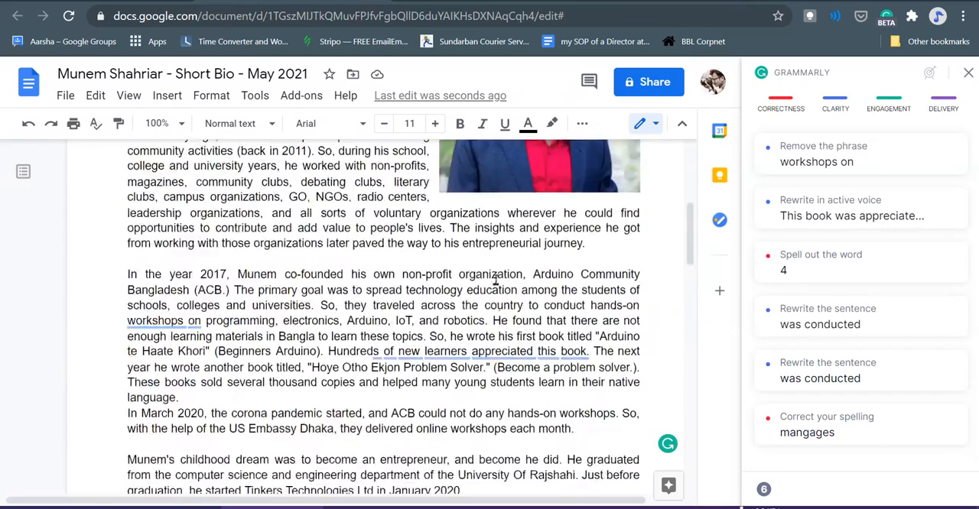
pyautogui.scroll(-4, 365, 215)
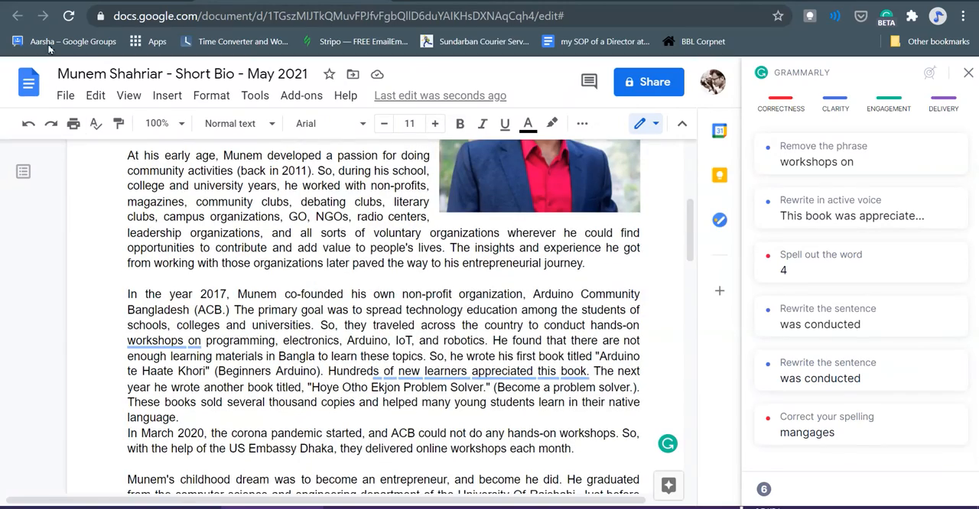
# - Reload the document page and reopen Grammarly's suggestions for the bio
pyautogui.click(68, 17)
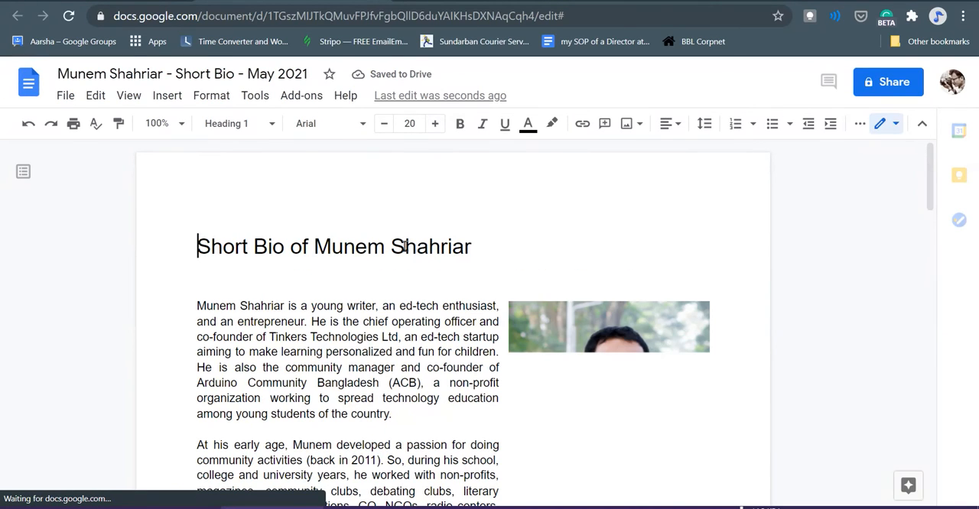
pyautogui.scroll(-1, 406, 246)
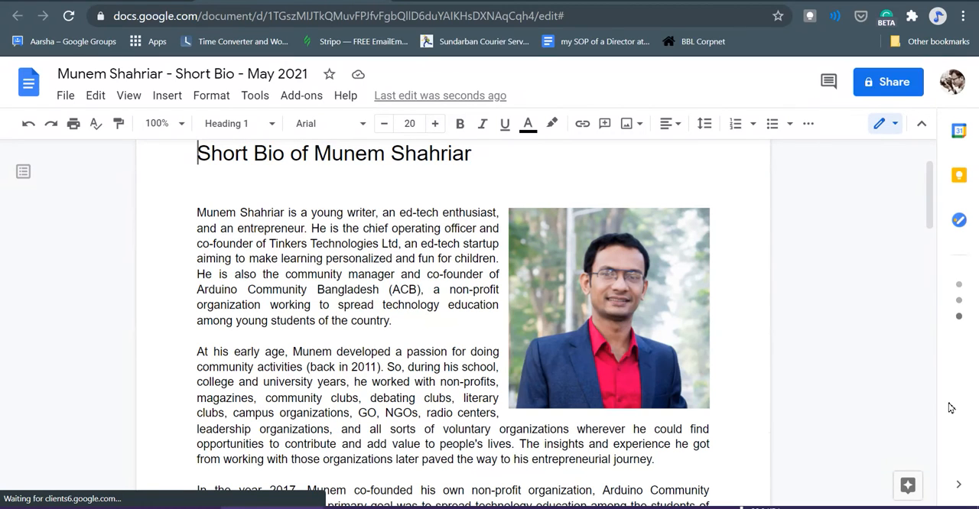
pyautogui.scroll(-1, 906, 436)
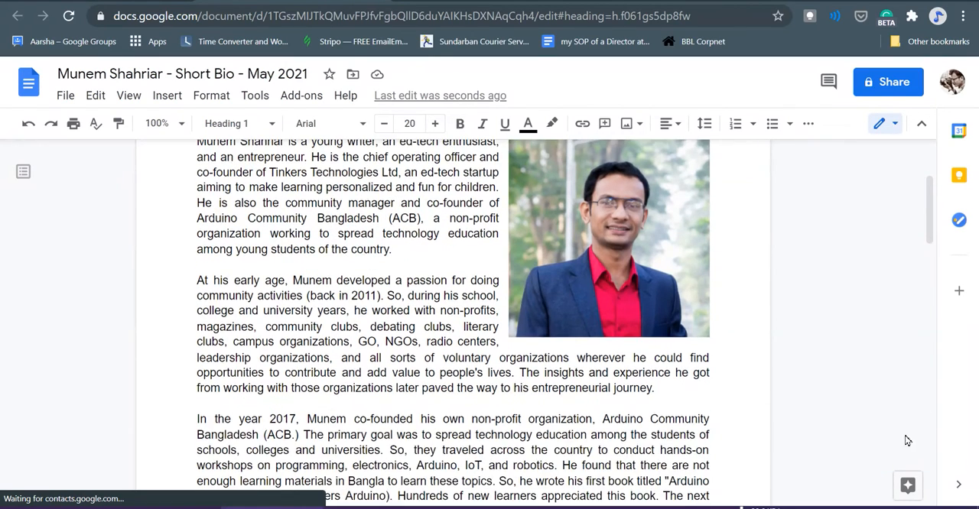
pyautogui.click(908, 442)
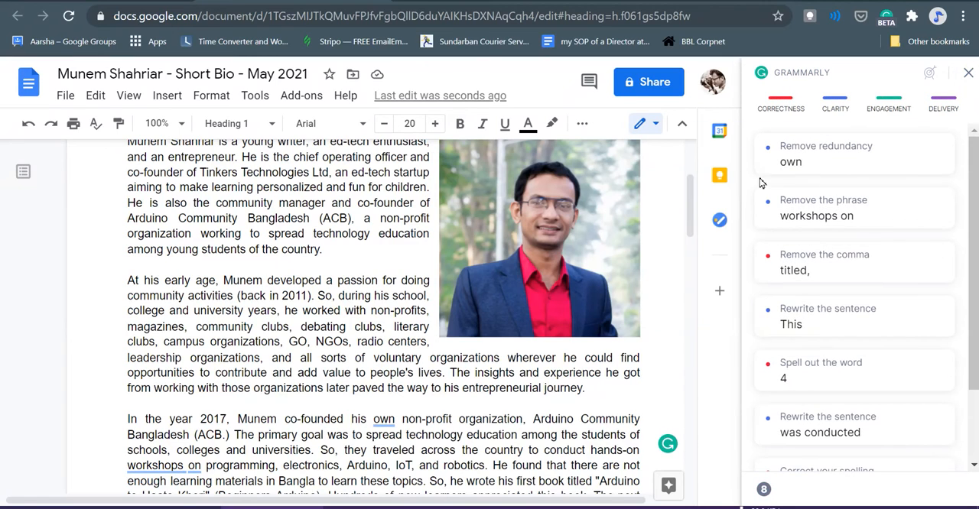
# - Open Grammarly's conciseness suggestion for "own" and delete that word before "non-profit organization" by hand
pyautogui.scroll(2, 460, 220)
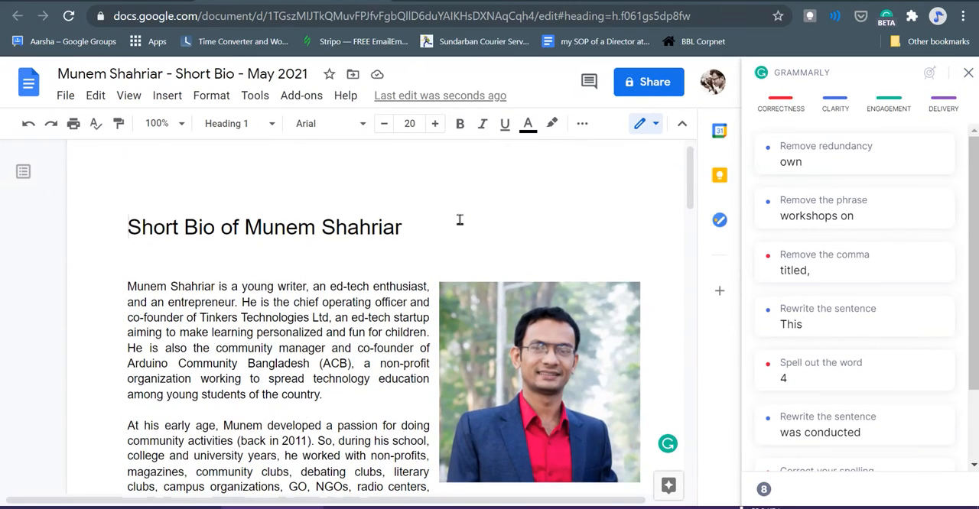
pyautogui.scroll(-1, 461, 223)
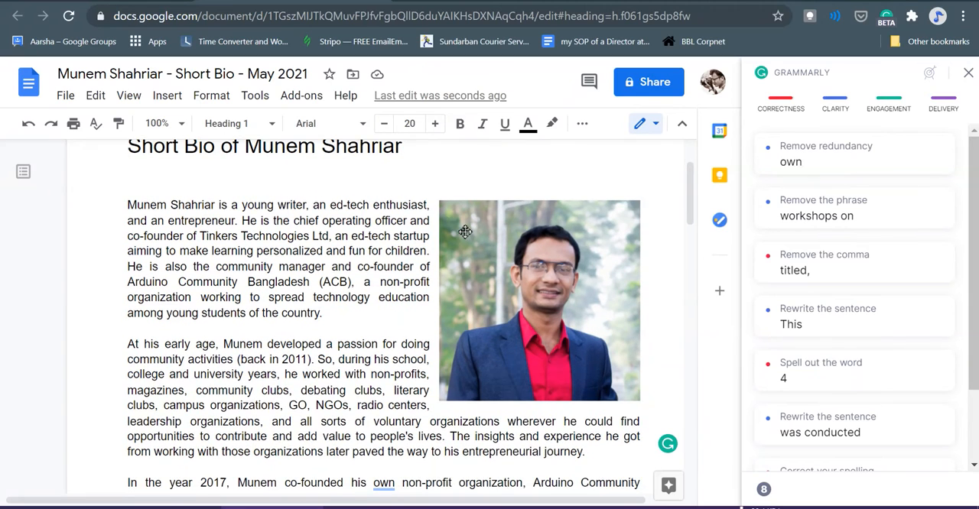
pyautogui.scroll(1, 465, 232)
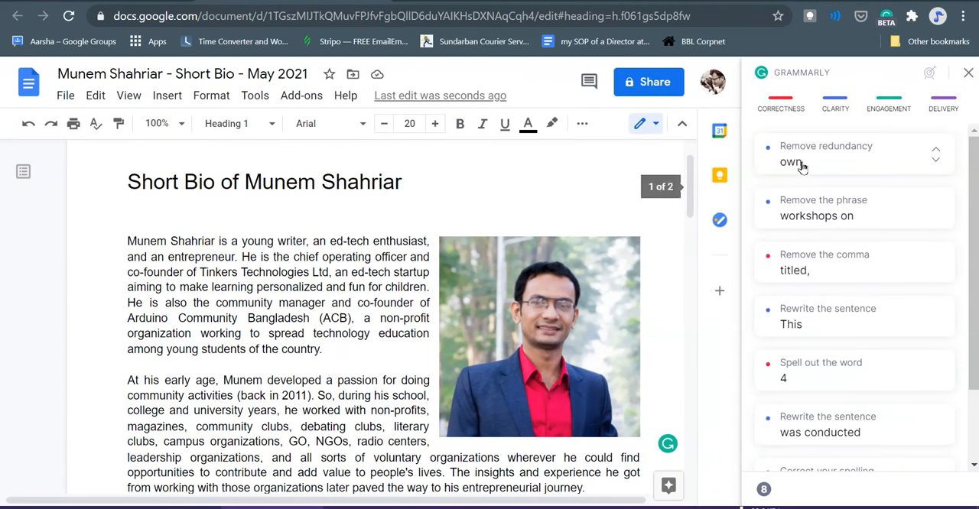
pyautogui.click(801, 166)
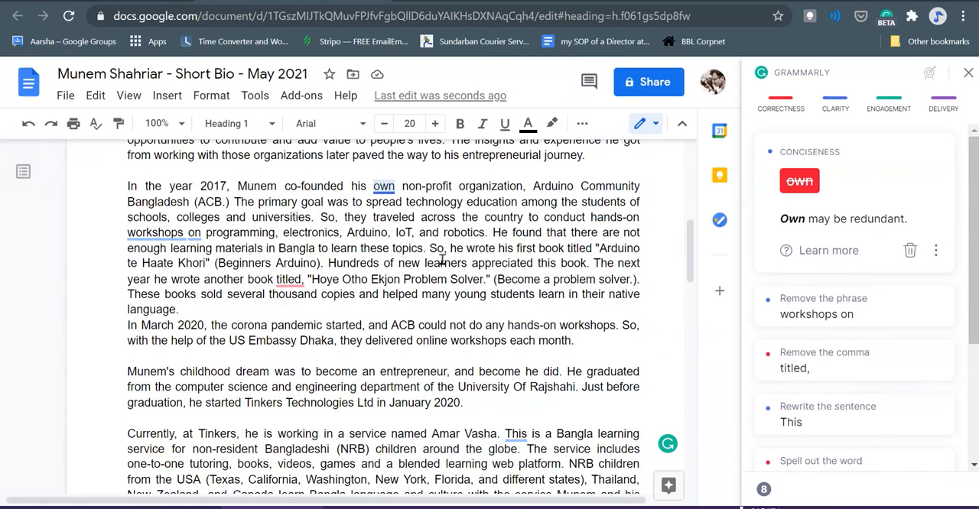
pyautogui.scroll(1, 442, 260)
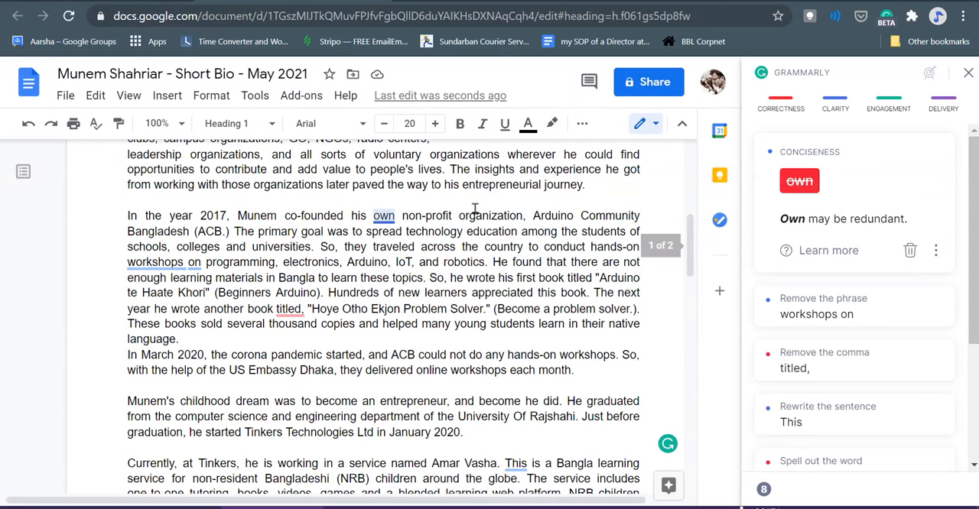
pyautogui.click(396, 216)
pyautogui.press('BackSpace')
pyautogui.press('BackSpace')
pyautogui.press('BackSpace')
pyautogui.press('BackSpace')
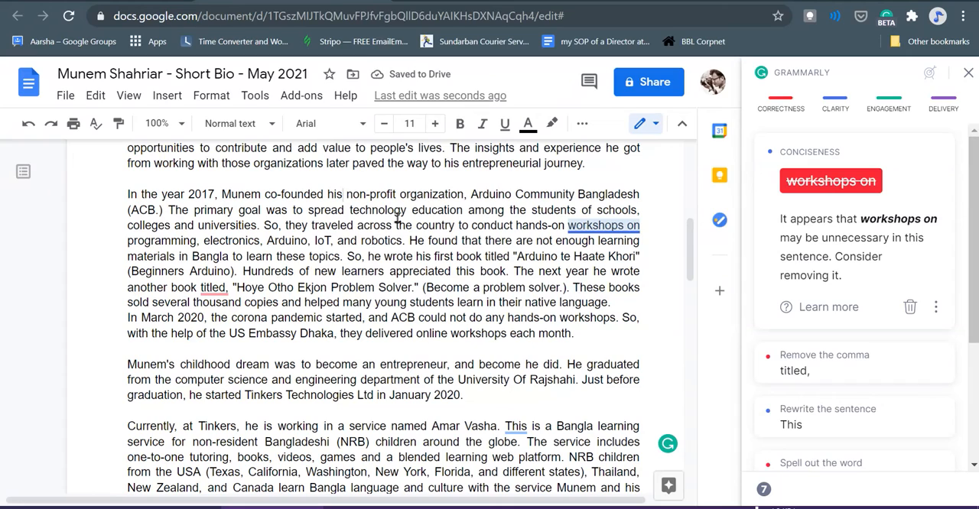
# - Replace "his" before "non-profit organization" in the 2017 paragraph with "a"
pyautogui.click(397, 218)
pyautogui.press('Up')
pyautogui.hotkey('shift', 'Left')
pyautogui.hotkey('shift', 'Left')
pyautogui.hotkey('shift', 'Left')
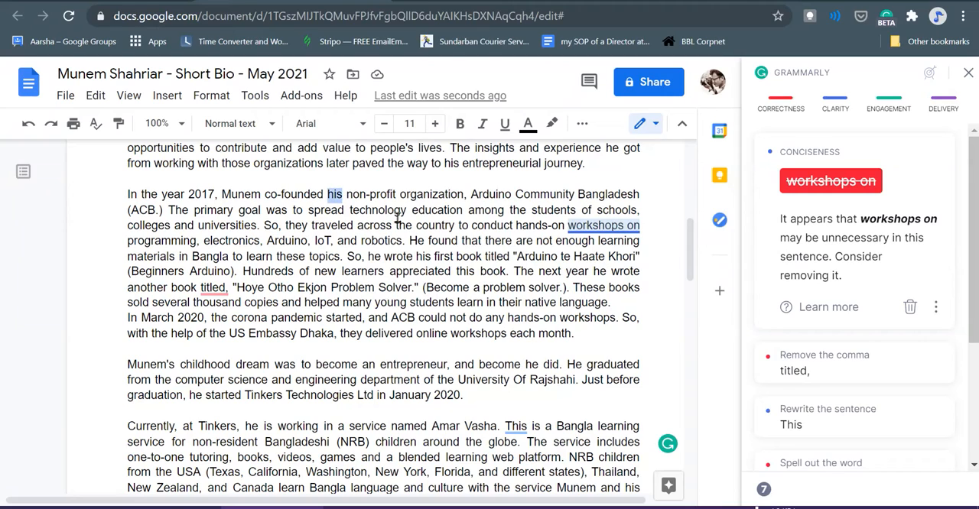
pyautogui.write('a')
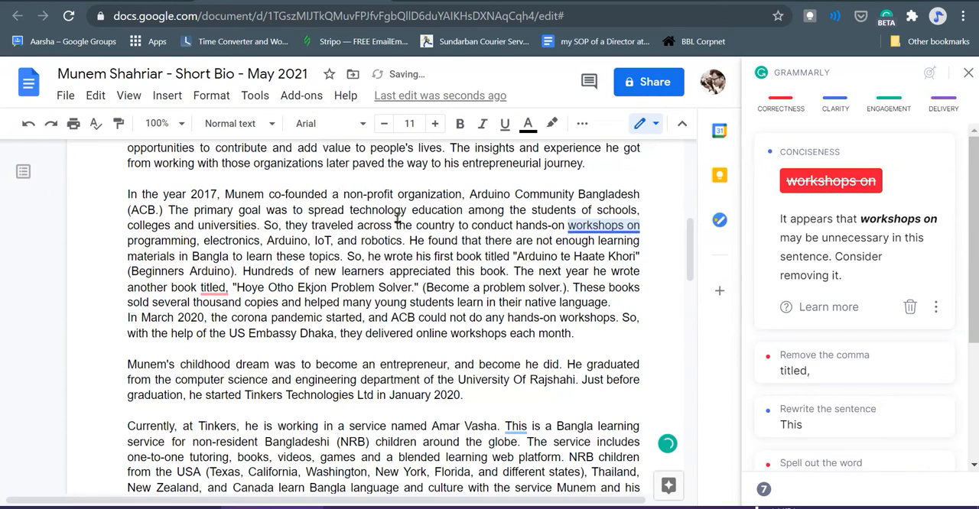
pyautogui.press('Right')
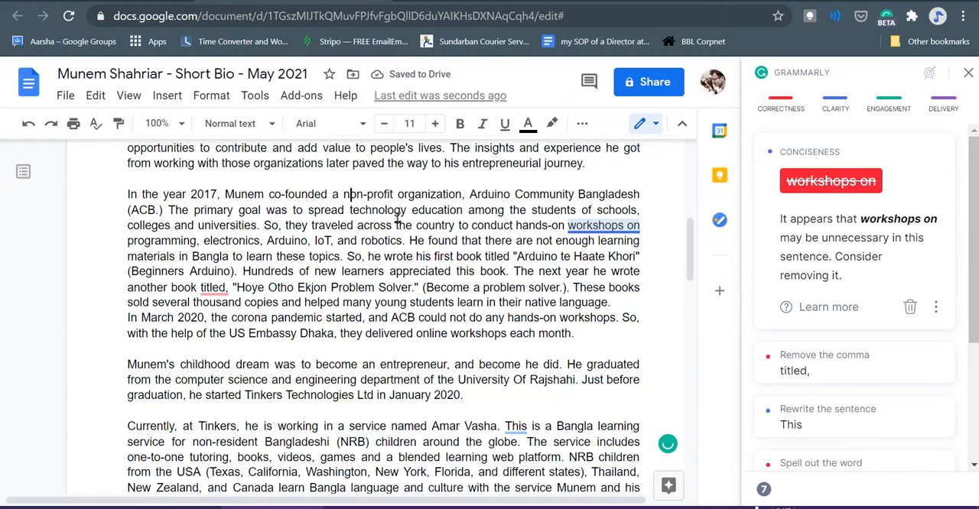
pyautogui.press('Right')
pyautogui.press('Right')
pyautogui.press('Right')
pyautogui.press('Right')
pyautogui.press('Right')
pyautogui.press('Right')
pyautogui.press('Right')
pyautogui.press('Right')
pyautogui.press('Right')
pyautogui.press('Right')
pyautogui.press('Right')
pyautogui.press('Right')
pyautogui.press('Right')
pyautogui.press('Right')
pyautogui.press('Right')
pyautogui.press('Right')
pyautogui.press('Right')
pyautogui.press('Right')
pyautogui.press('Right')
pyautogui.press('Right')
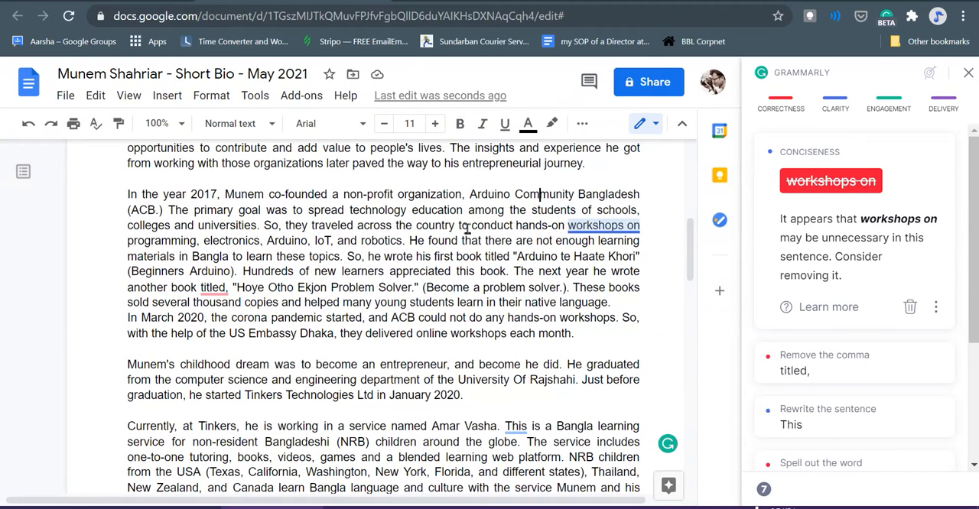
# - Delete "workshops on" after "hands-on" and add "workshops" after "robotics" at the end of the same sentence
pyautogui.click(516, 228)
pyautogui.moveTo(570, 225); pyautogui.dragTo(641, 233)
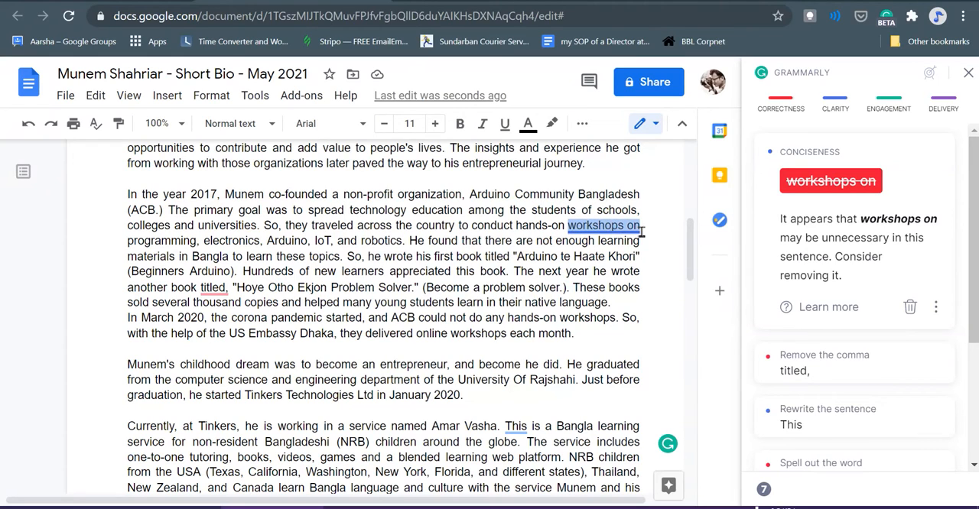
pyautogui.press('BackSpace')
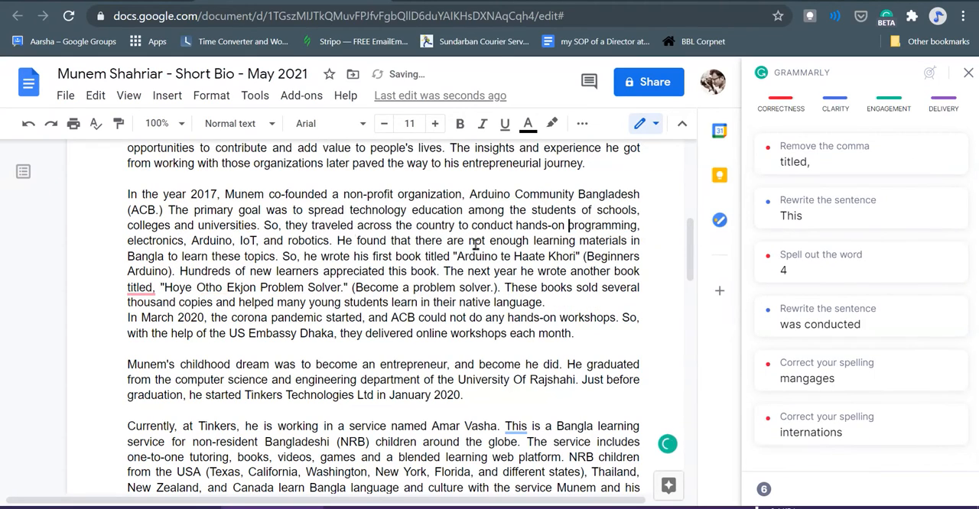
pyautogui.click(332, 246)
pyautogui.write('worksho')
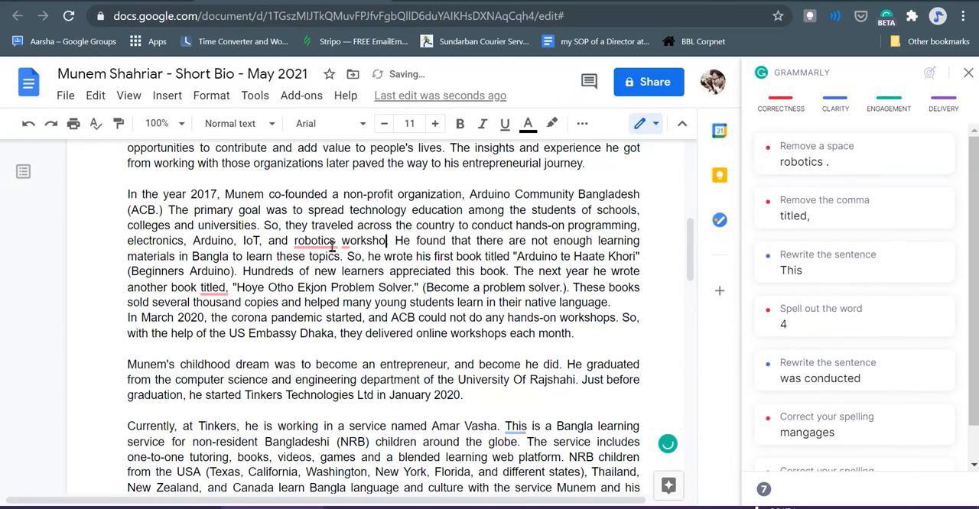
pyautogui.write('ps.')
pyautogui.click(363, 246)
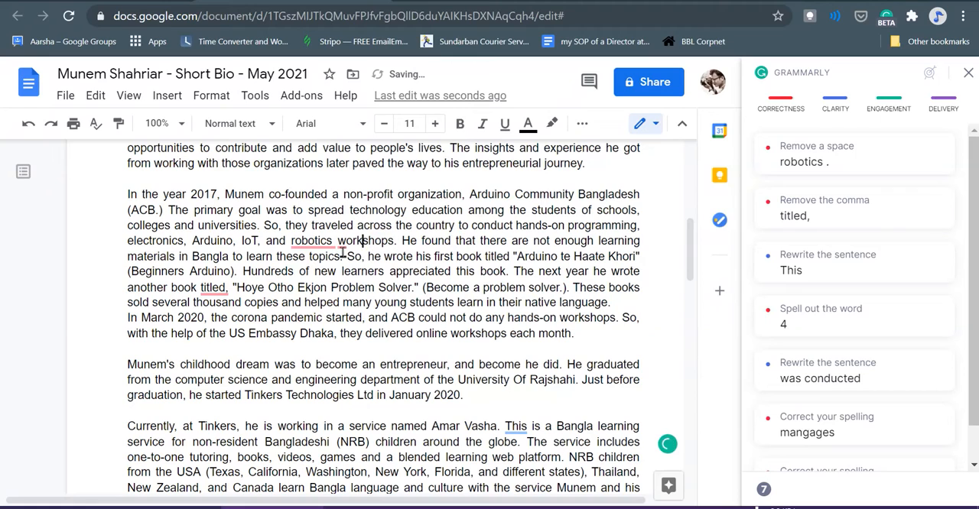
pyautogui.click(322, 245)
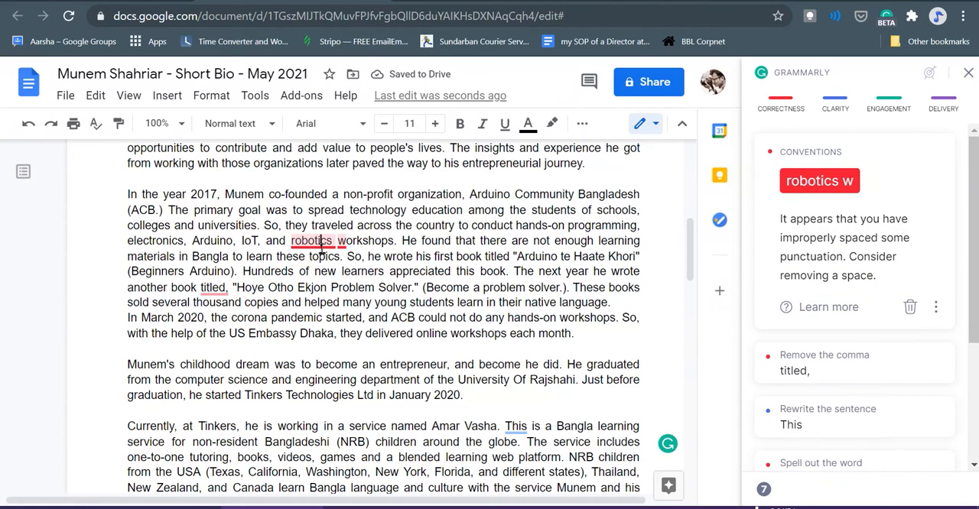
pyautogui.click(359, 240)
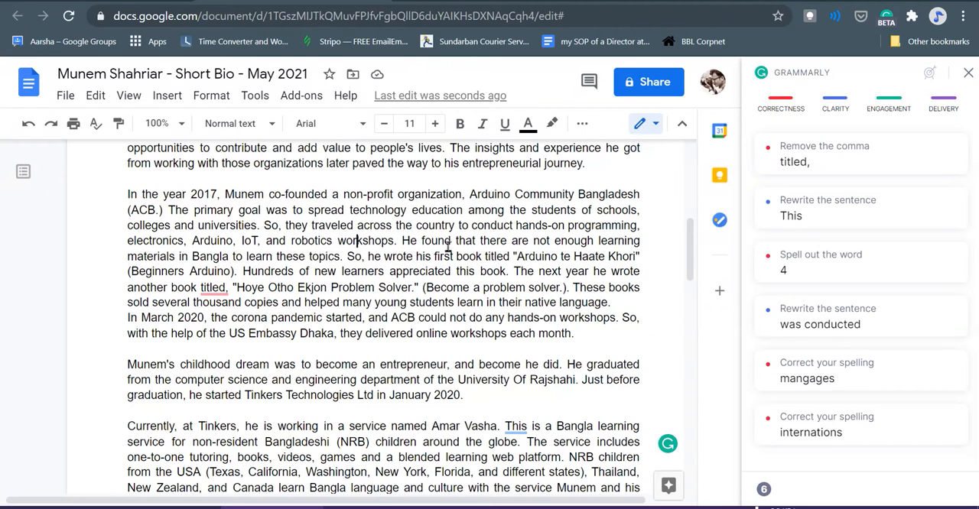
# - Remove the comma after "titled" before the second book's name and the period inside the parentheses after "problem solver"
pyautogui.click(212, 291)
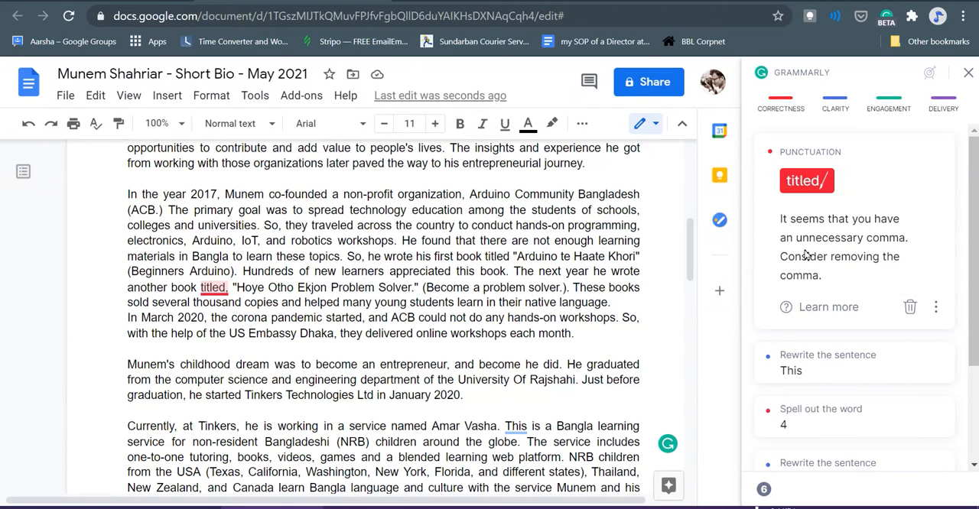
pyautogui.click(229, 288)
pyautogui.press('BackSpace')
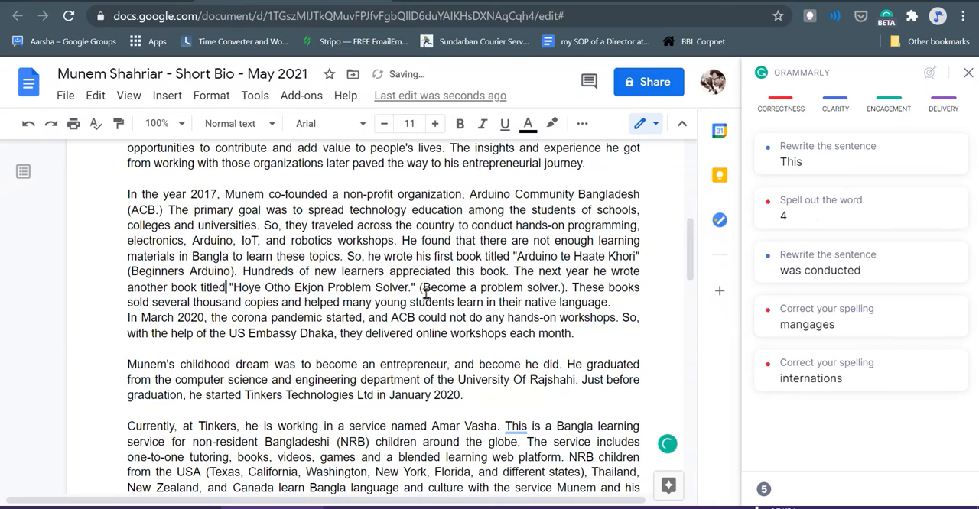
pyautogui.click(416, 288)
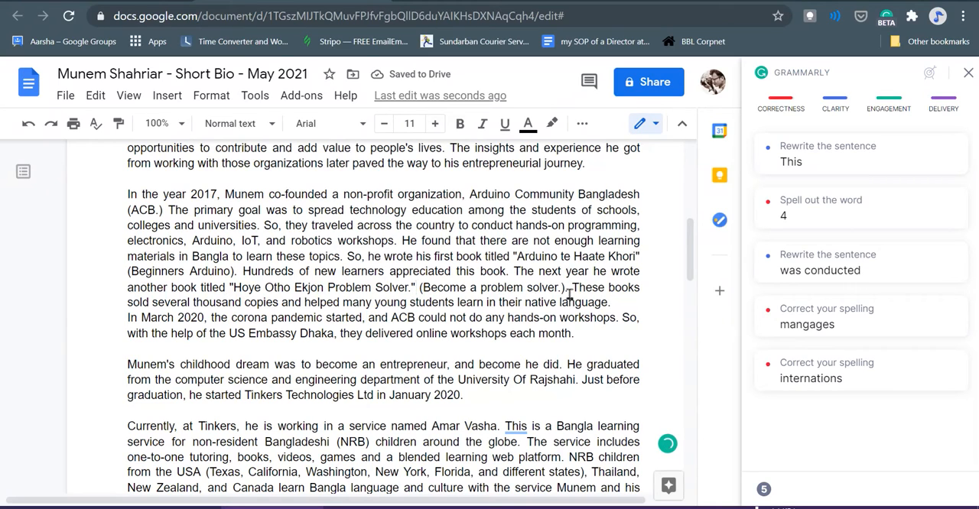
pyautogui.click(563, 293)
pyautogui.press('BackSpace')
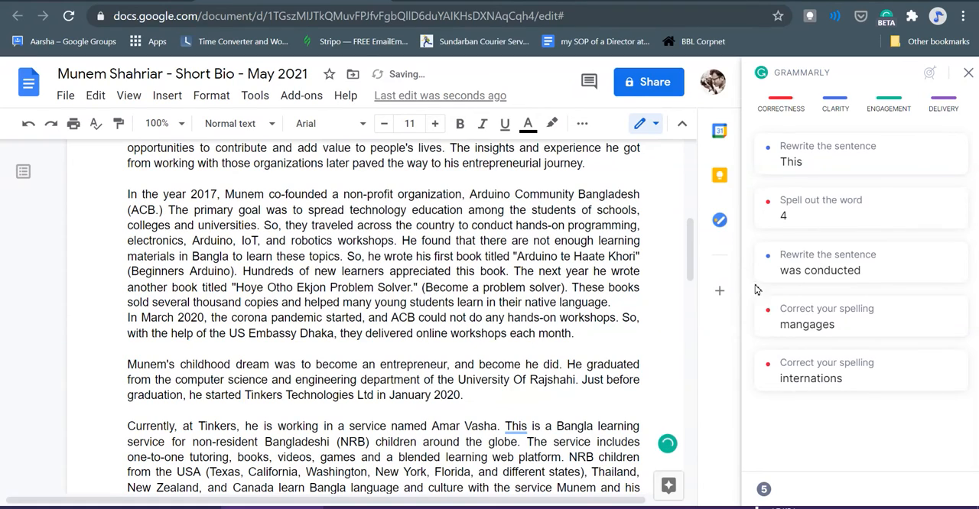
pyautogui.click(851, 156)
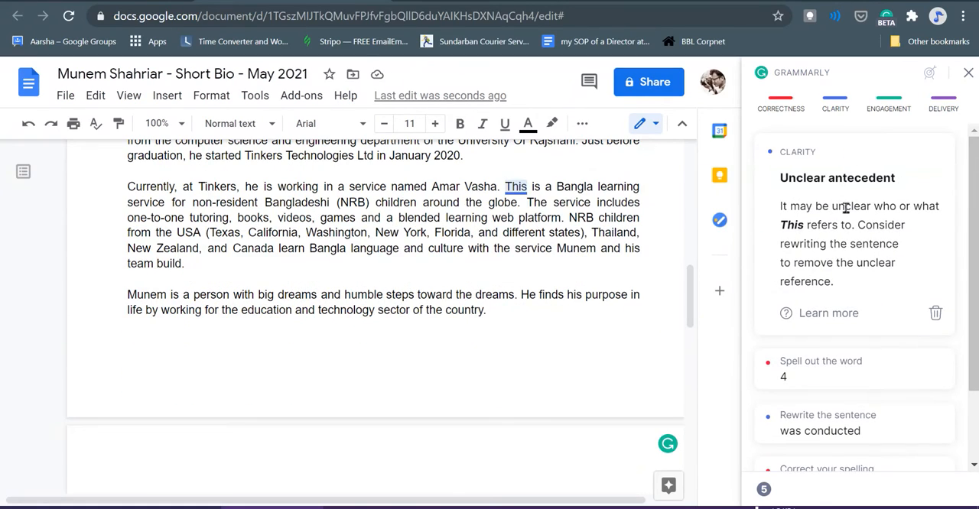
pyautogui.scroll(2, 523, 222)
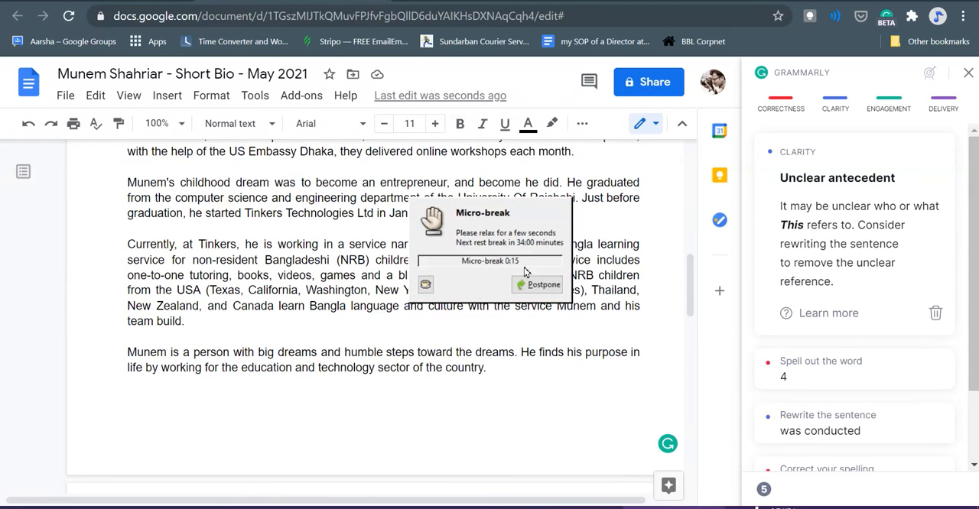
pyautogui.click(536, 285)
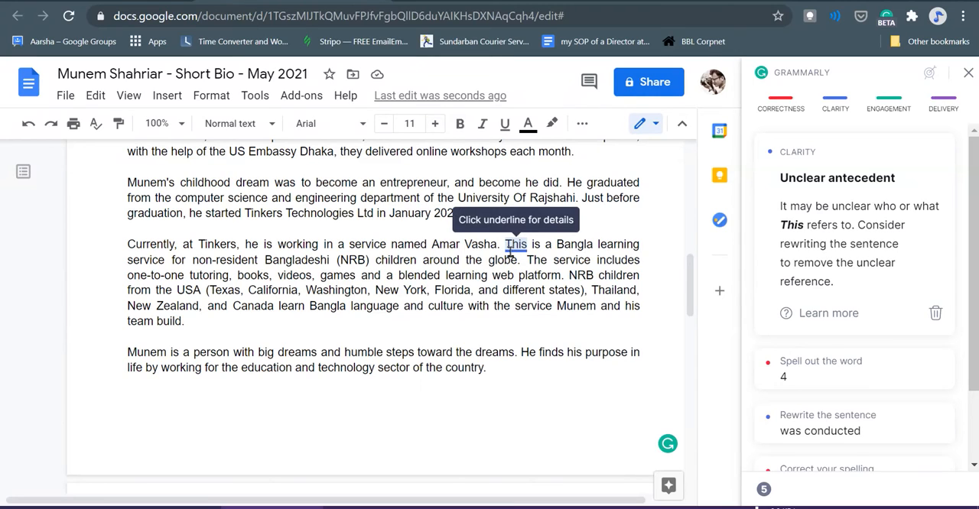
pyautogui.doubleClick(528, 246)
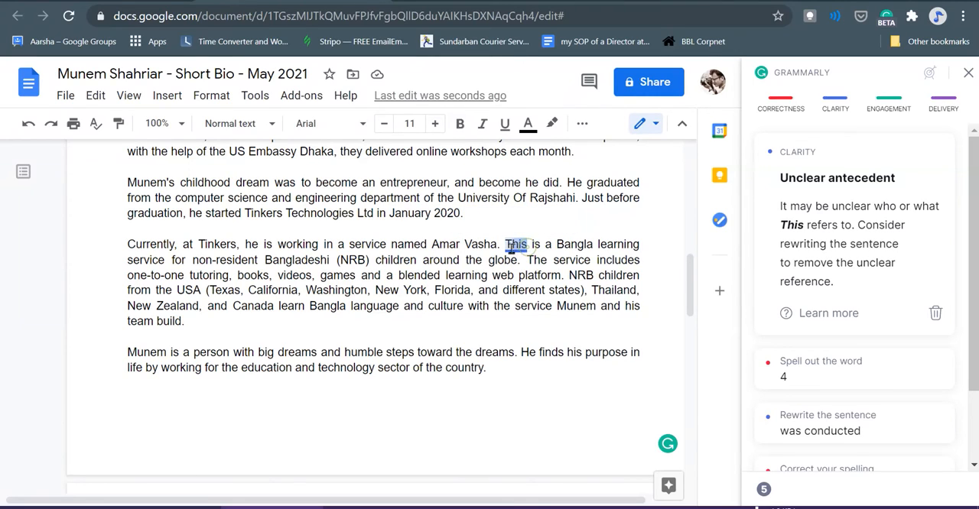
pyautogui.moveTo(508, 251); pyautogui.dragTo(501, 249)
pyautogui.write('which')
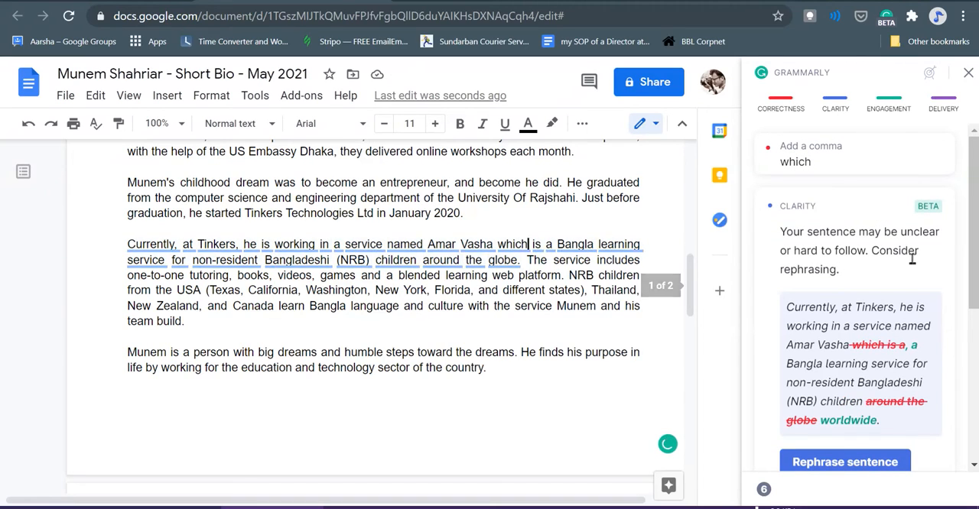
# - Check Grammarly's rephrasing of the Amar Vasha sentence and replace "which is" with a comma by hand
pyautogui.scroll(-1, 886, 259)
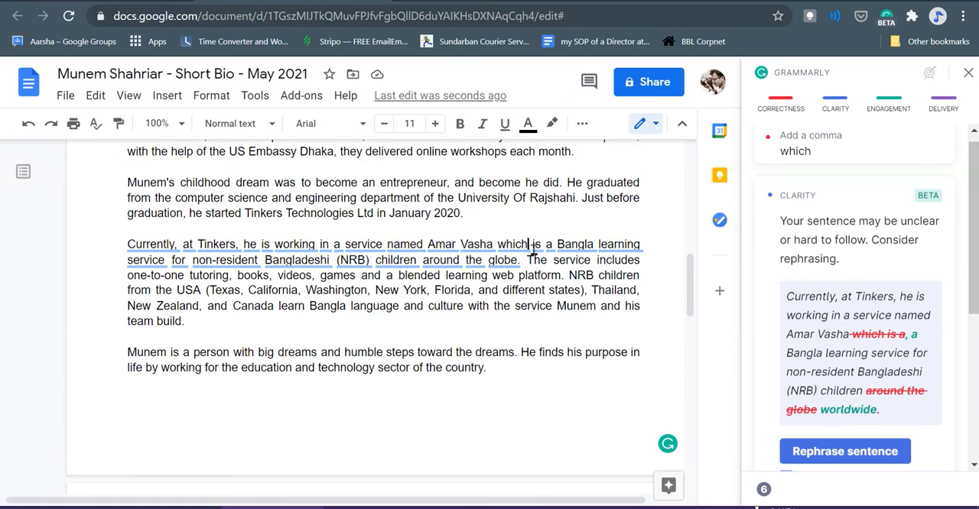
pyautogui.moveTo(529, 250); pyautogui.dragTo(498, 250)
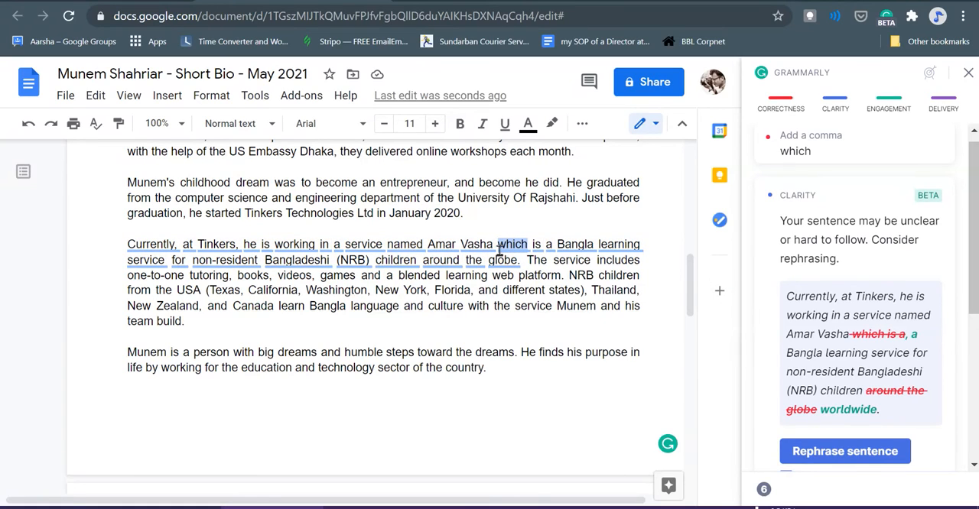
pyautogui.press('Right')
pyautogui.press('Right')
pyautogui.press('Right')
pyautogui.hotkey('shift', 'Left')
pyautogui.hotkey('shift', 'Left')
pyautogui.hotkey('shift', 'Left')
pyautogui.hotkey('shift', 'Left')
pyautogui.hotkey('shift', 'Left')
pyautogui.hotkey('shift', 'Left')
pyautogui.write(',')
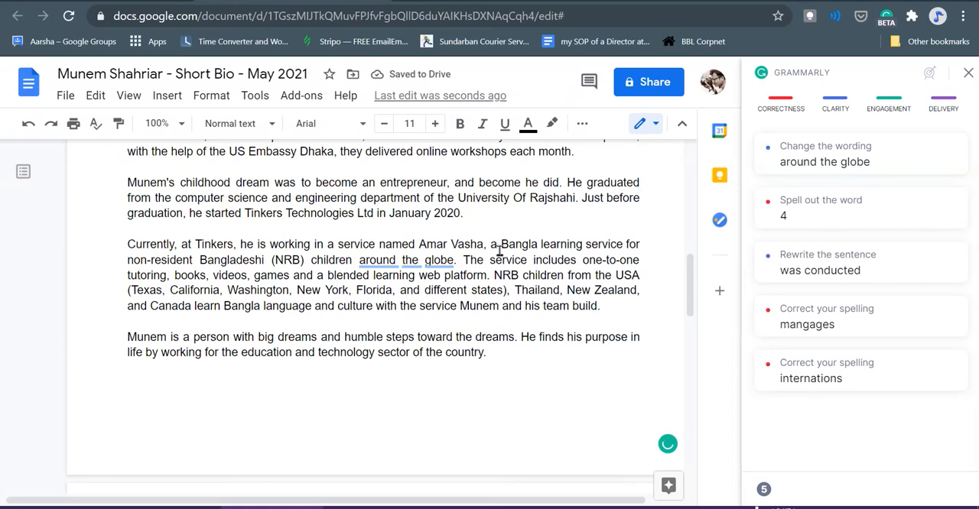
# - Accept Grammarly's conciseness suggestion "worldwide" in place of "around the globe"
pyautogui.press('Right')
pyautogui.press('Right')
pyautogui.press('Right')
pyautogui.press('Right')
pyautogui.press('Right')
pyautogui.press('Right')
pyautogui.press('Right')
pyautogui.press('Right')
pyautogui.press('Right')
pyautogui.press('Right')
pyautogui.press('Right')
pyautogui.press('Right')
pyautogui.press('Right')
pyautogui.press('Right')
pyautogui.press('Right')
pyautogui.press('Right')
pyautogui.press('Right')
pyautogui.press('Right')
pyautogui.press('Right')
pyautogui.press('Right')
pyautogui.press('Right')
pyautogui.press('Right')
pyautogui.press('Right')
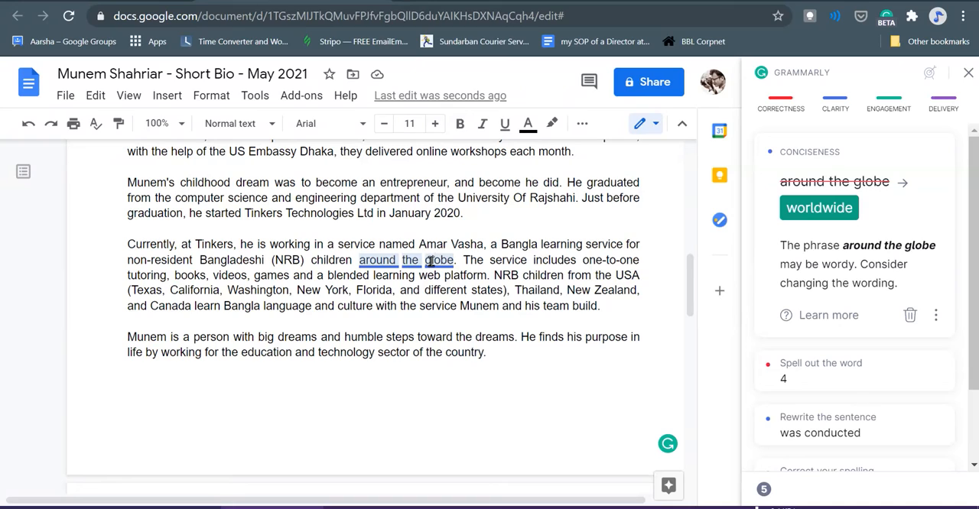
pyautogui.click(813, 220)
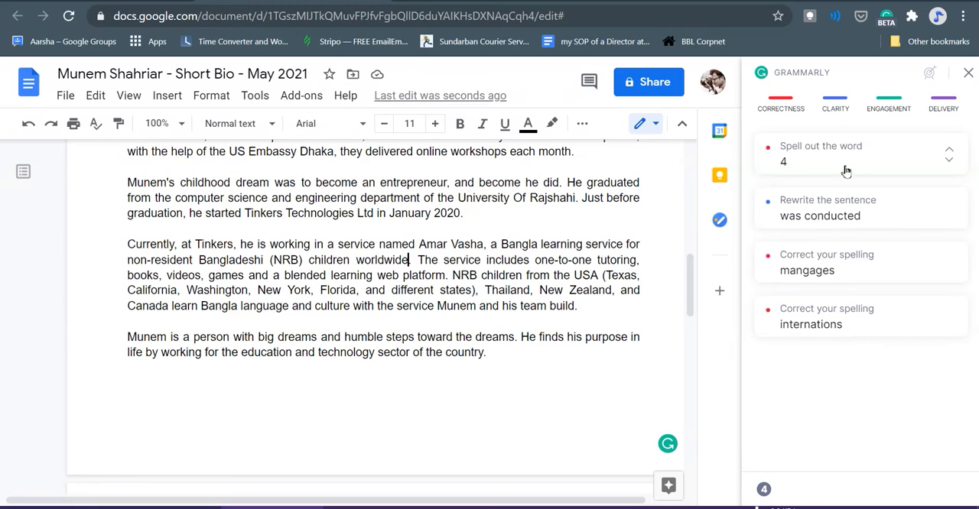
# - Delete the leftover notes below the bio, from the divider line through the certification course line, and the blank space above them
pyautogui.scroll(-6, 603, 404)
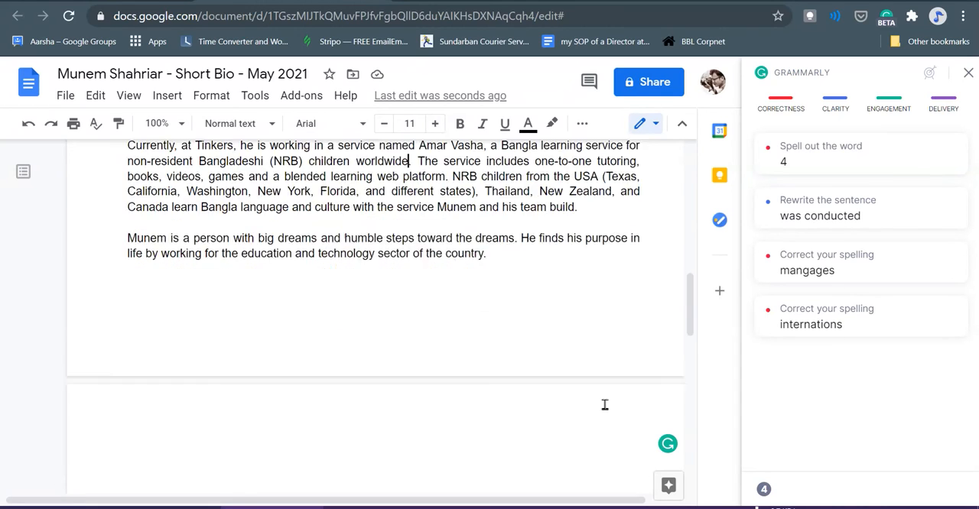
pyautogui.moveTo(398, 300); pyautogui.dragTo(112, 192)
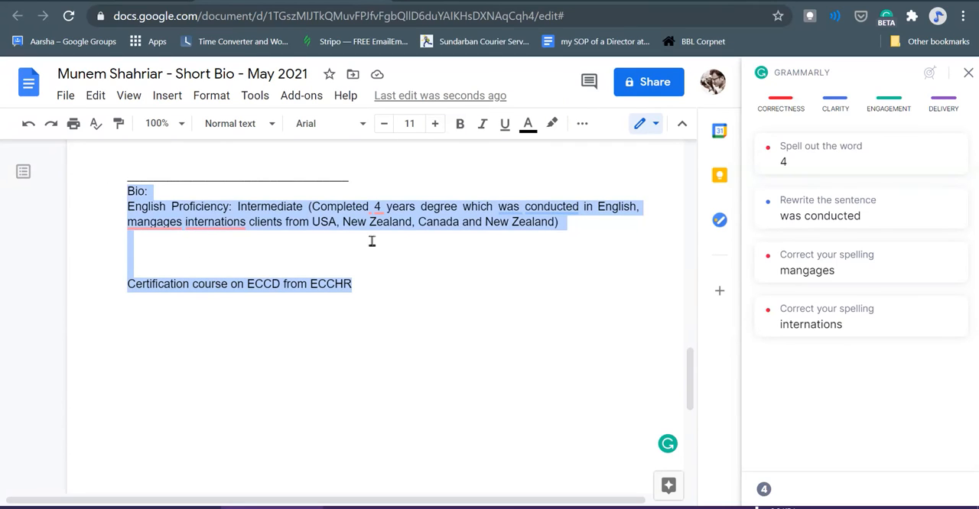
pyautogui.scroll(2, 371, 242)
pyautogui.click(331, 282)
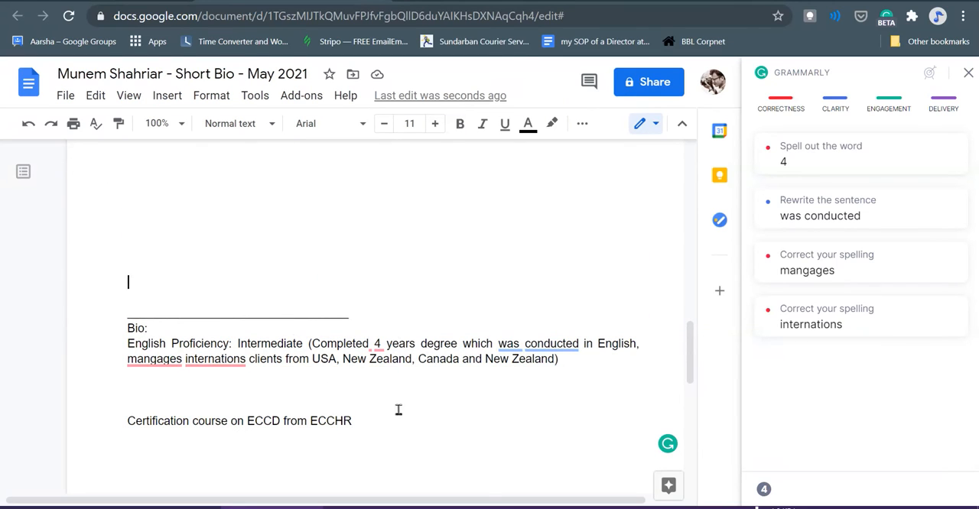
pyautogui.moveTo(430, 439); pyautogui.dragTo(30, 319)
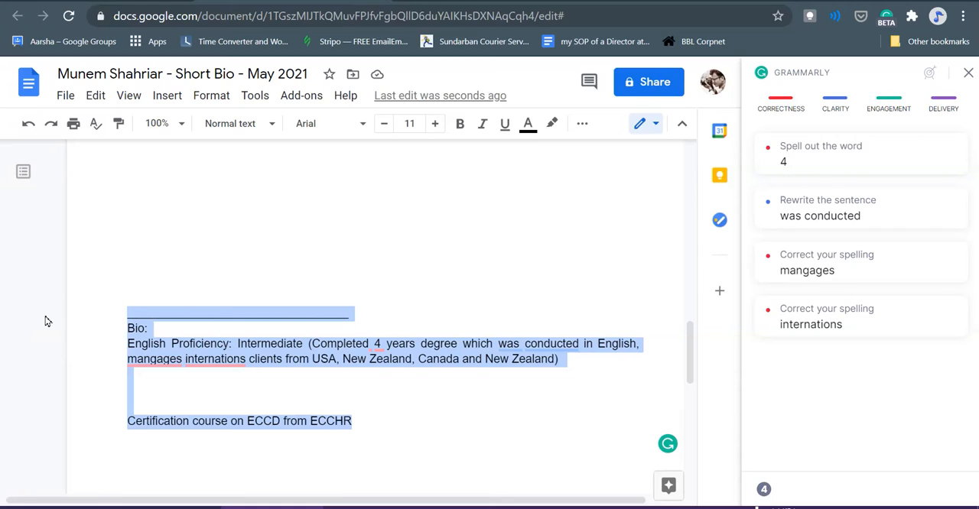
pyautogui.press('Delete')
pyautogui.scroll(1, 315, 317)
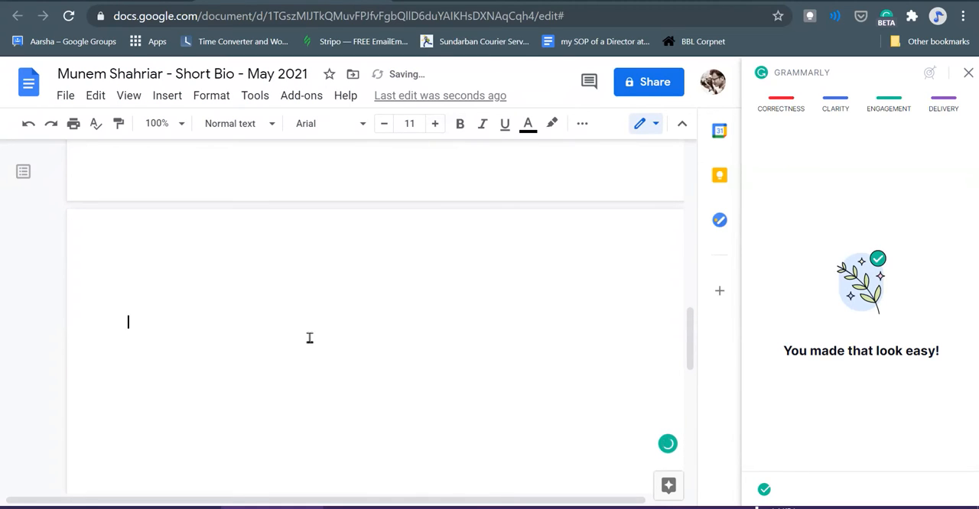
pyautogui.press('BackSpace')
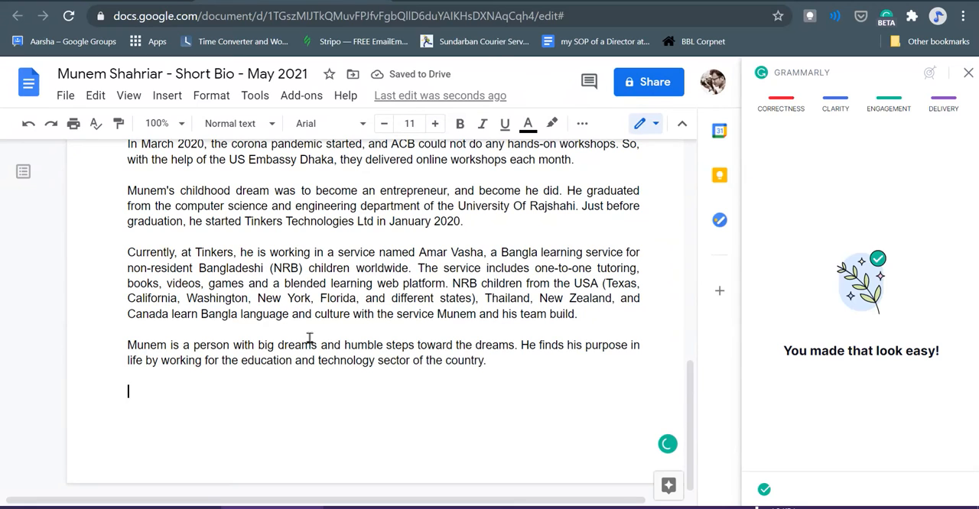
# - Review the whole corrected bio from its title to the closing paragraph
pyautogui.scroll(10, 310, 339)
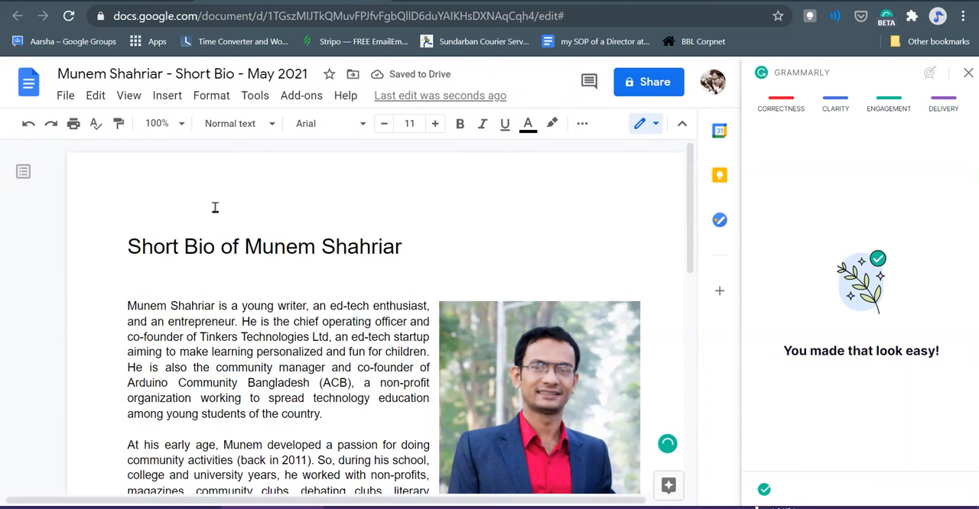
pyautogui.click(218, 243)
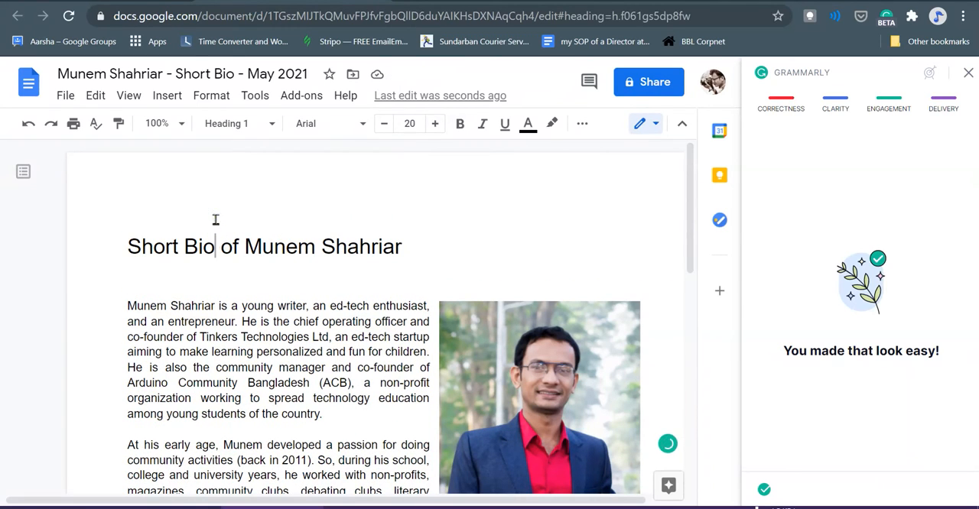
pyautogui.press('Left')
pyautogui.press('Left')
pyautogui.press('Left')
pyautogui.press('Left')
pyautogui.press('Left')
pyautogui.press('Left')
pyautogui.press('Left')
pyautogui.press('Left')
pyautogui.press('Left')
pyautogui.scroll(-10, 260, 308)
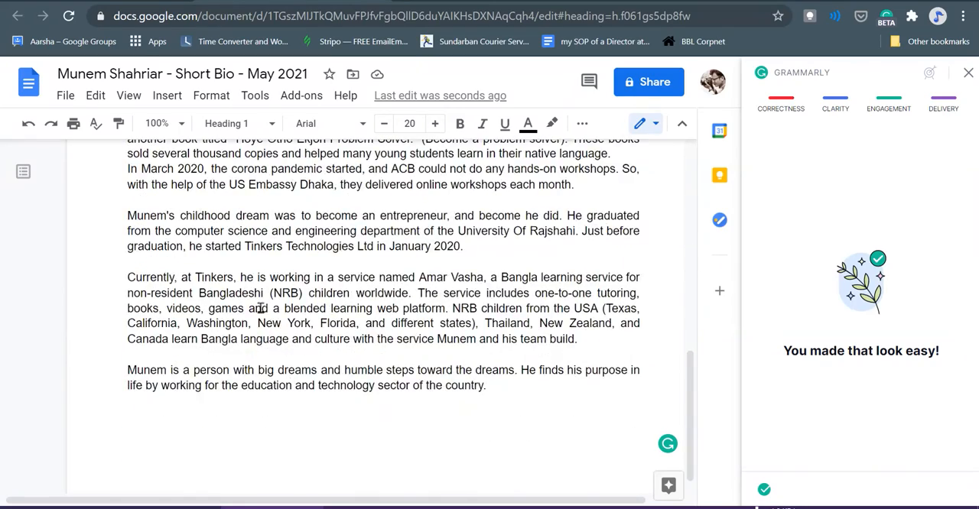
pyautogui.scroll(3, 260, 308)
pyautogui.scroll(-3, 260, 308)
pyautogui.scroll(3, 260, 308)
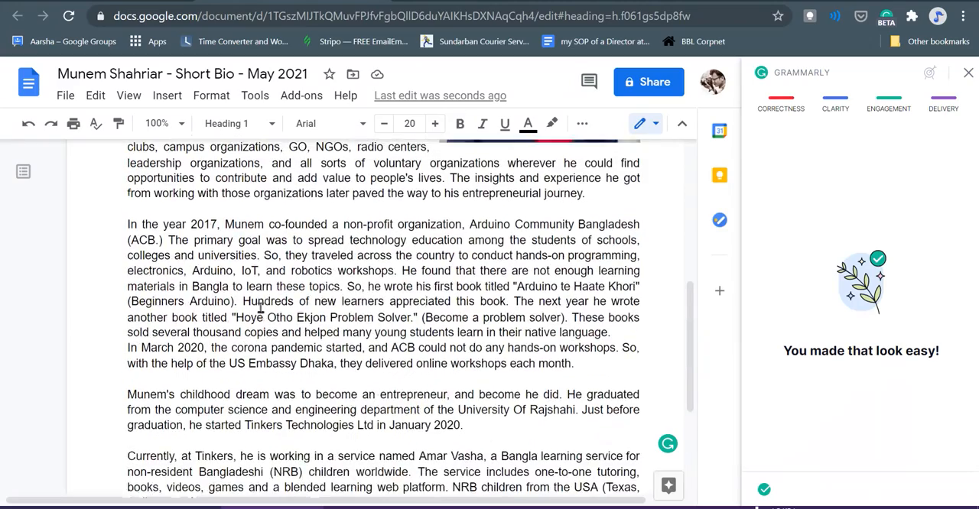
pyautogui.scroll(4, 260, 309)
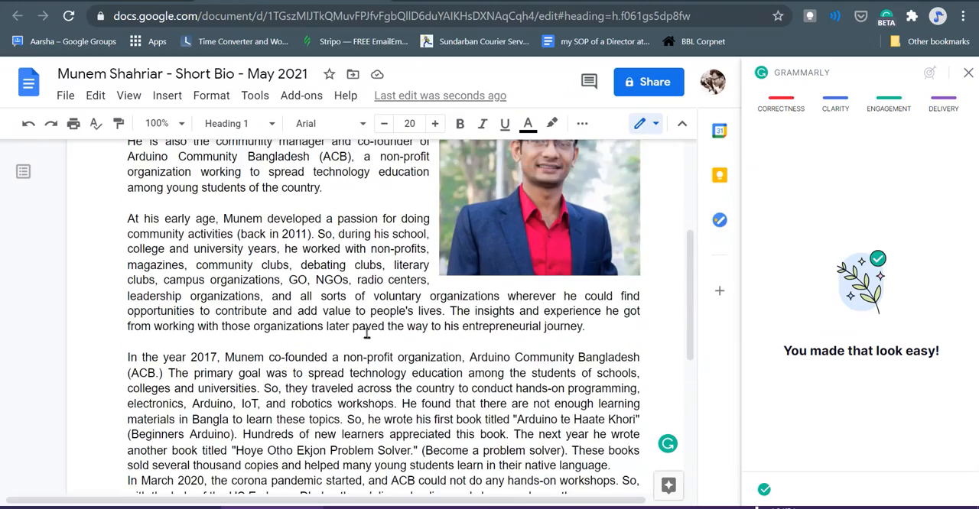
# - Close the Grammarly sidebar and reload the document so its text is checked afresh
pyautogui.scroll(-4, 367, 334)
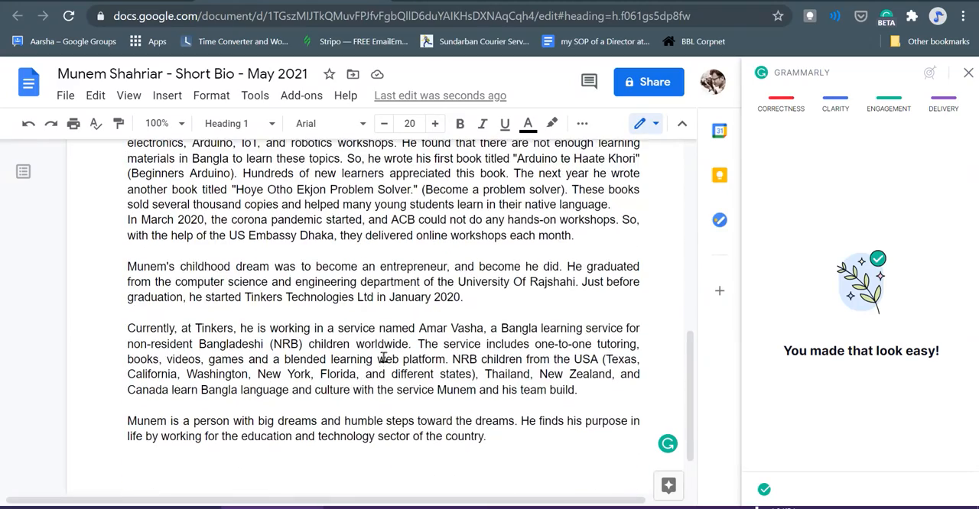
pyautogui.click(967, 72)
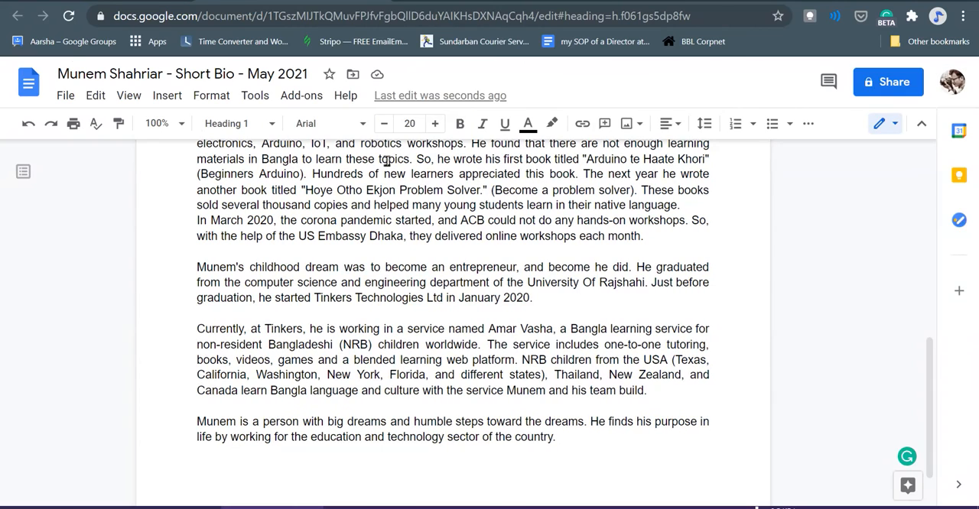
pyautogui.click(66, 21)
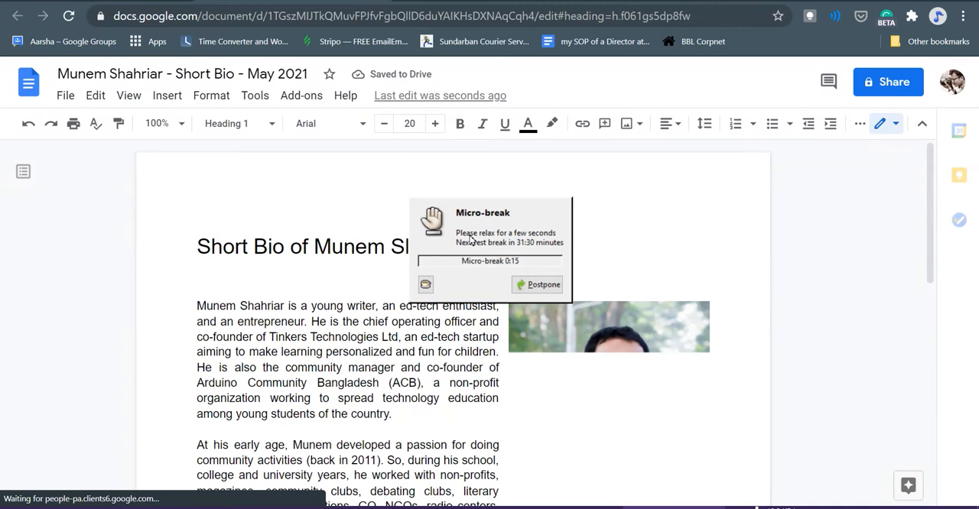
# - Postpone the micro-break reminder and quit the break reminder program running in the background
pyautogui.click(528, 285)
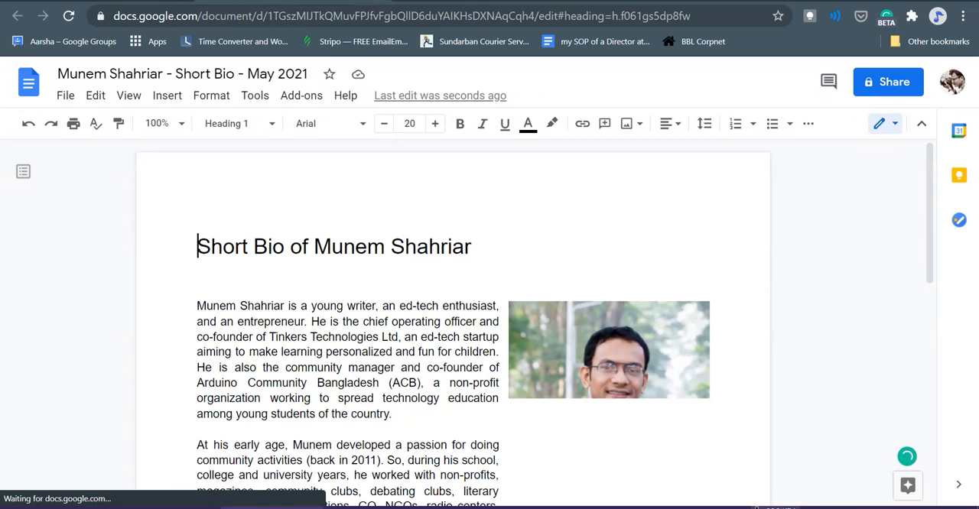
pyautogui.rightClick(825, 508)
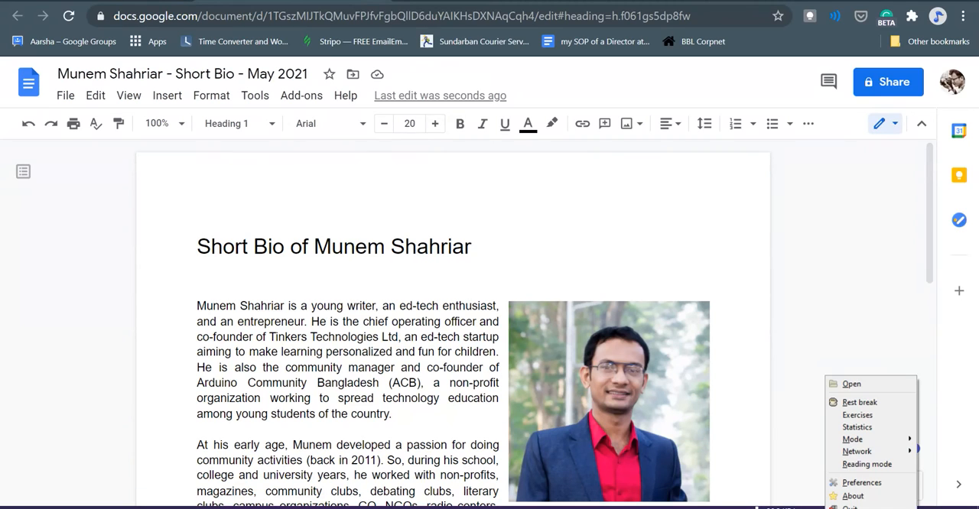
pyautogui.click(841, 507)
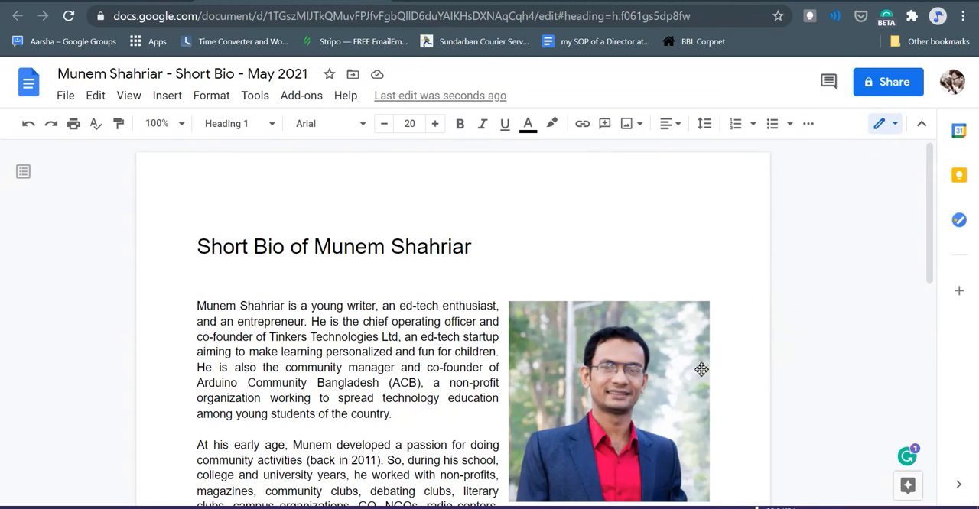
# - Open Grammarly's conciseness suggestion for "is working" and select that phrase in the Amar Vasha sentence of the document
pyautogui.scroll(-3, 431, 246)
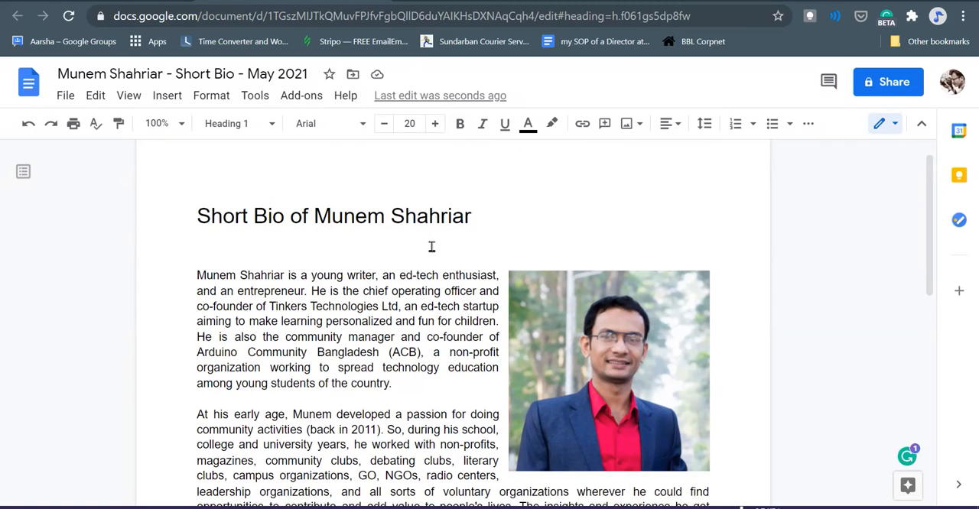
pyautogui.click(905, 458)
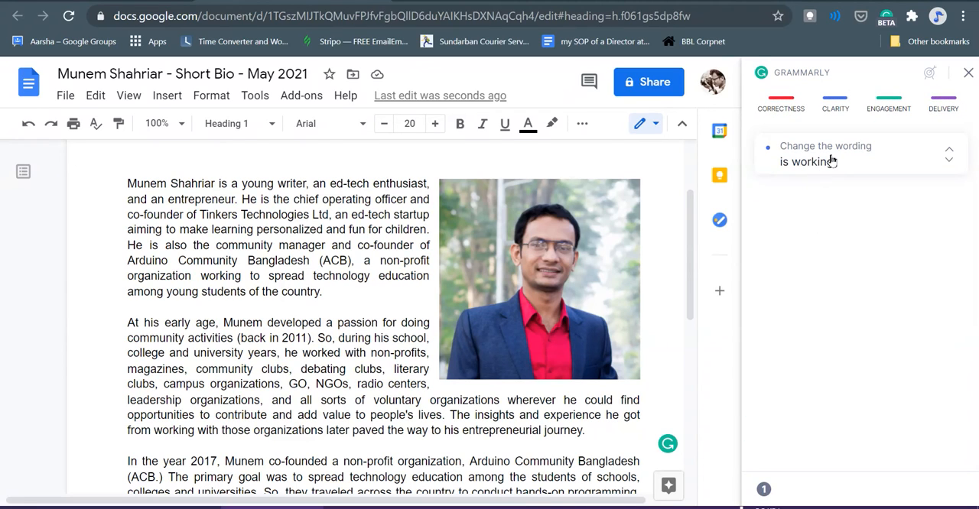
pyautogui.click(831, 158)
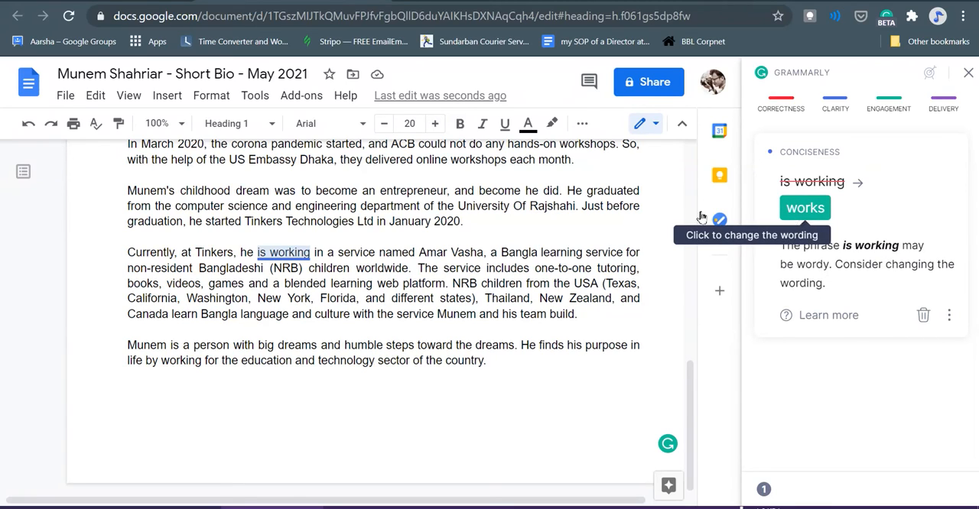
pyautogui.click(310, 254)
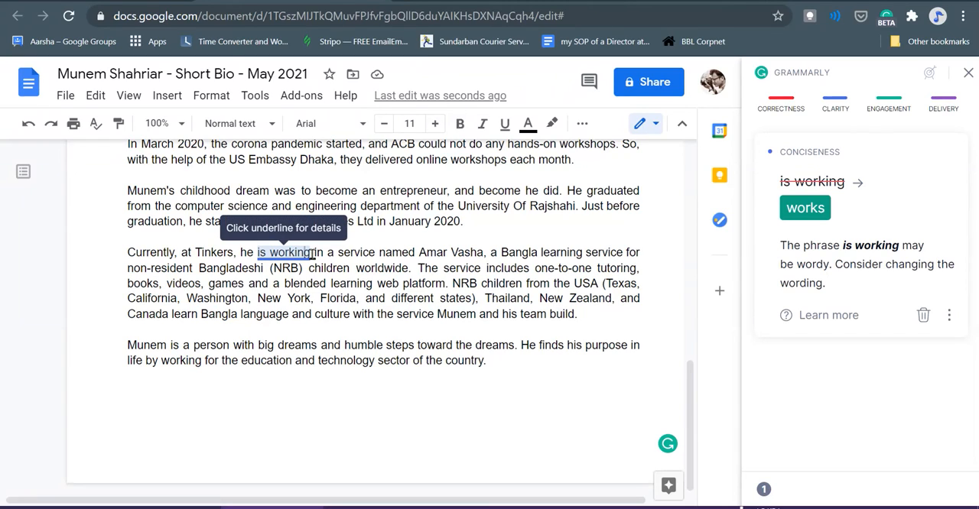
pyautogui.hotkey('ctrl', 'shift', 'Left')
pyautogui.hotkey('shift', 'Left')
pyautogui.hotkey('shift', 'Left')
pyautogui.hotkey('shift', 'Left')
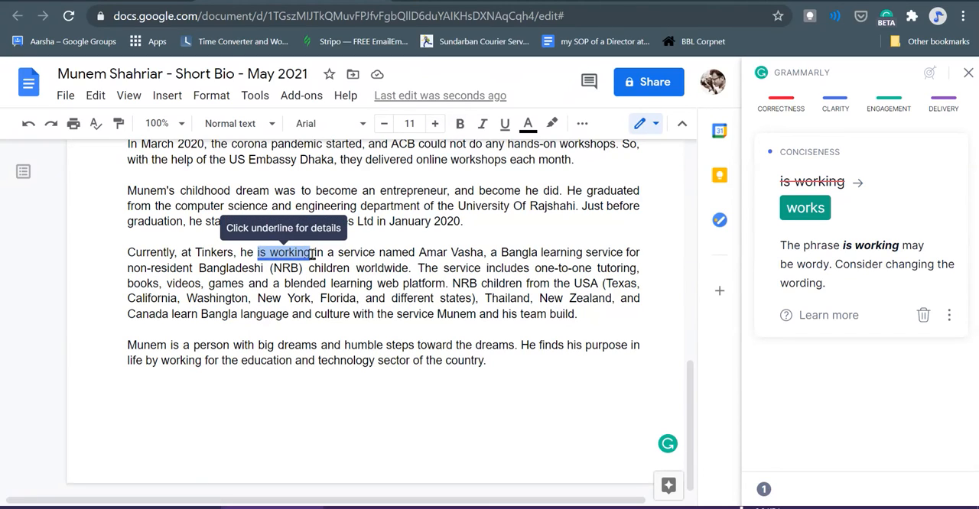